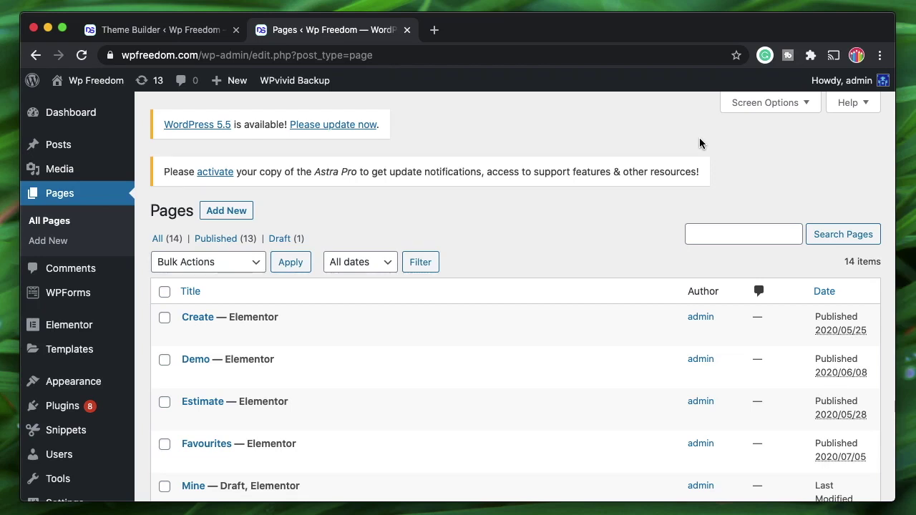
From Templates > Theme Builder, add a new Archive-type template named 'Blog Archive'.
mouse_move(81, 357)
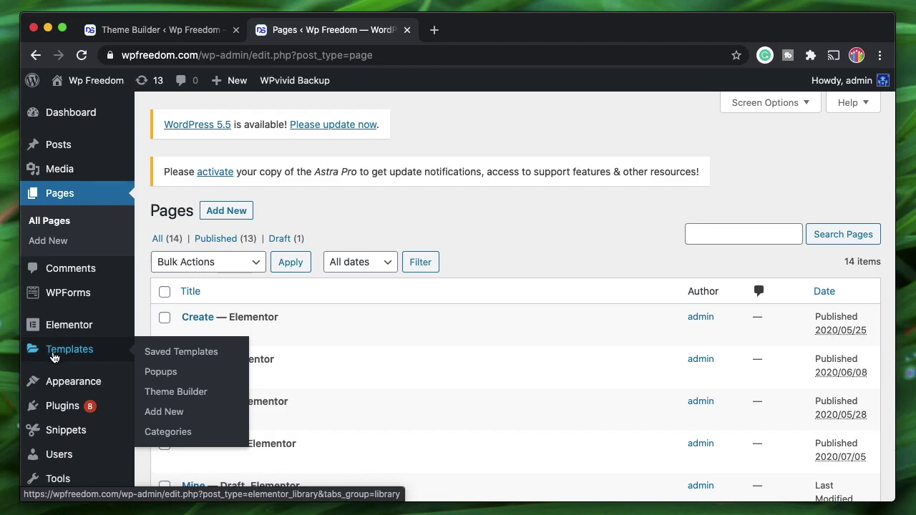
click(184, 394)
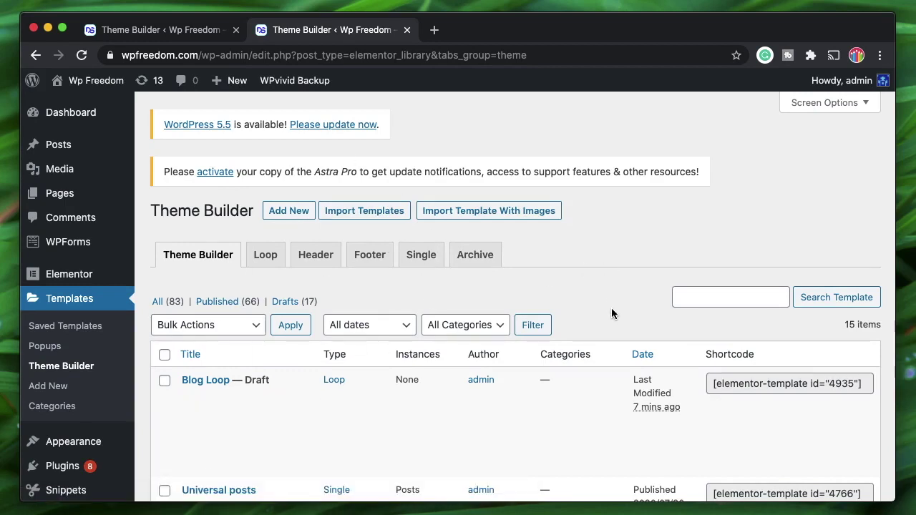
click(282, 212)
click(581, 283)
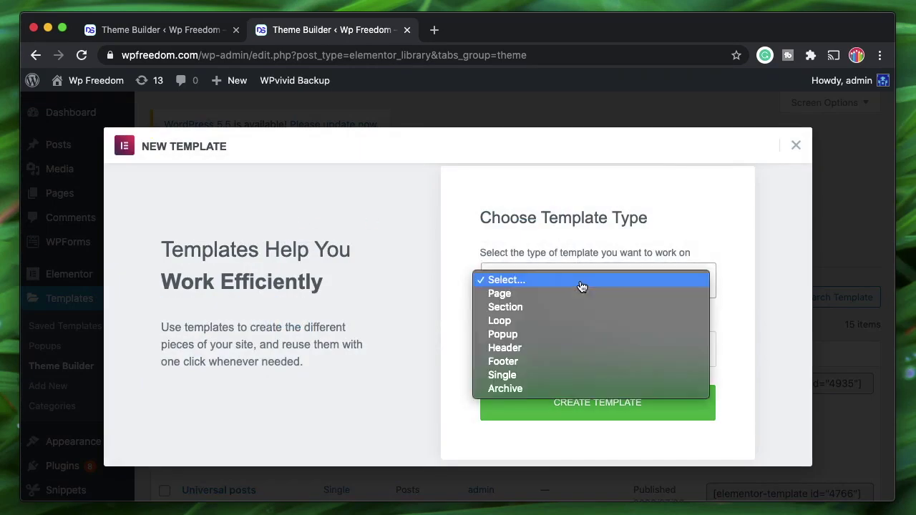
click(532, 393)
click(605, 339)
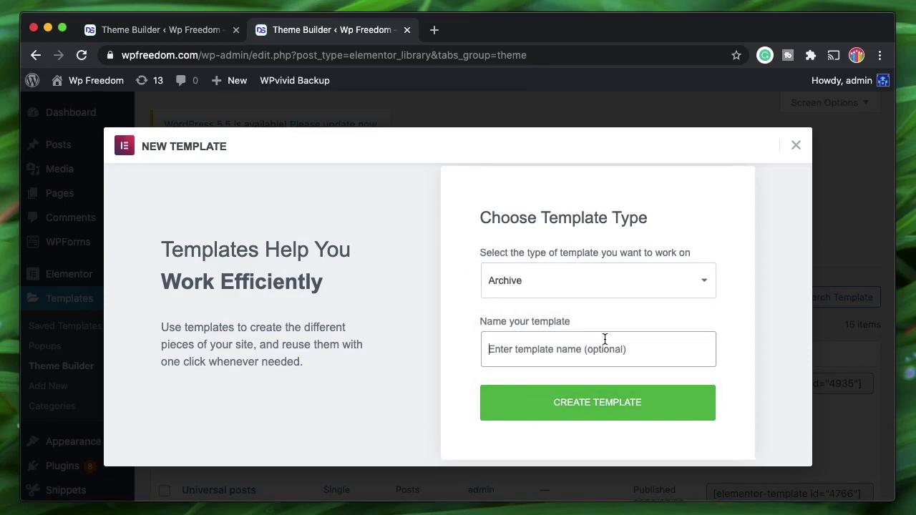
text(Blog Archive)
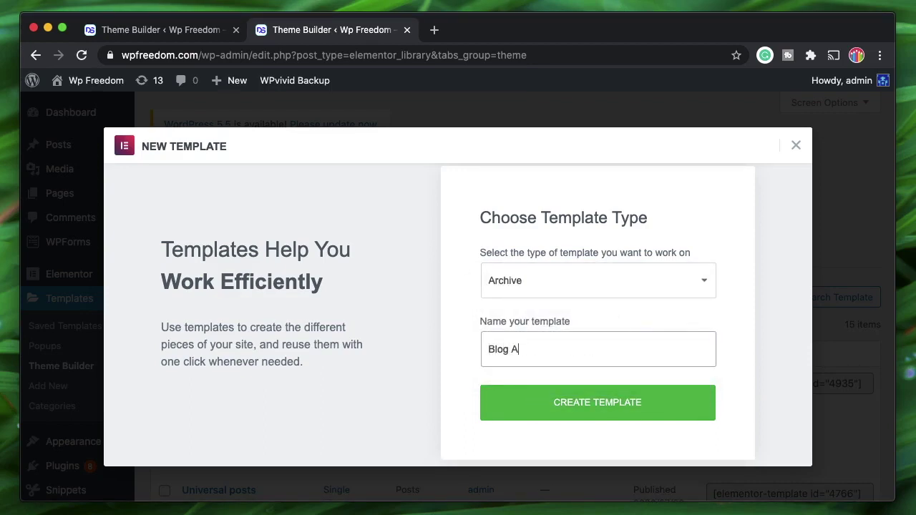
click(636, 402)
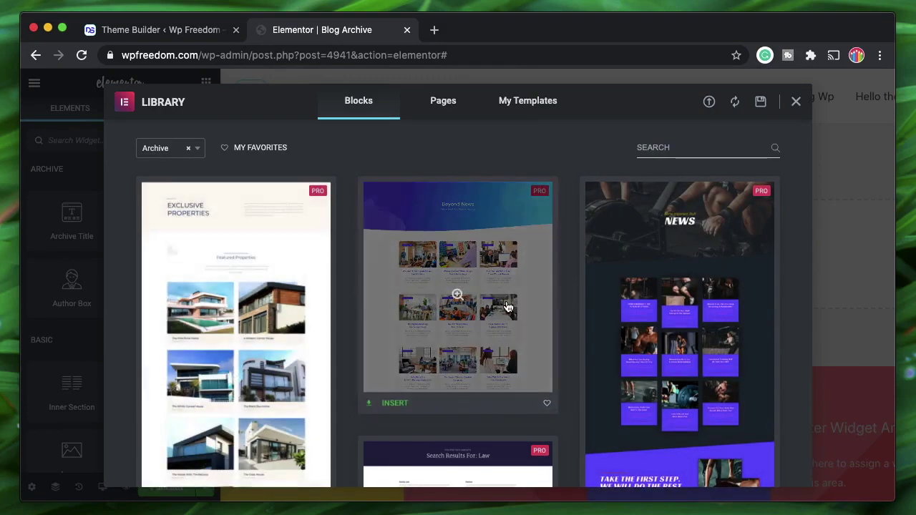
Browse the Library's Archive blocks and insert the Beyond News block.
scroll(504, 308, down, 8)
scroll(493, 327, up, 5)
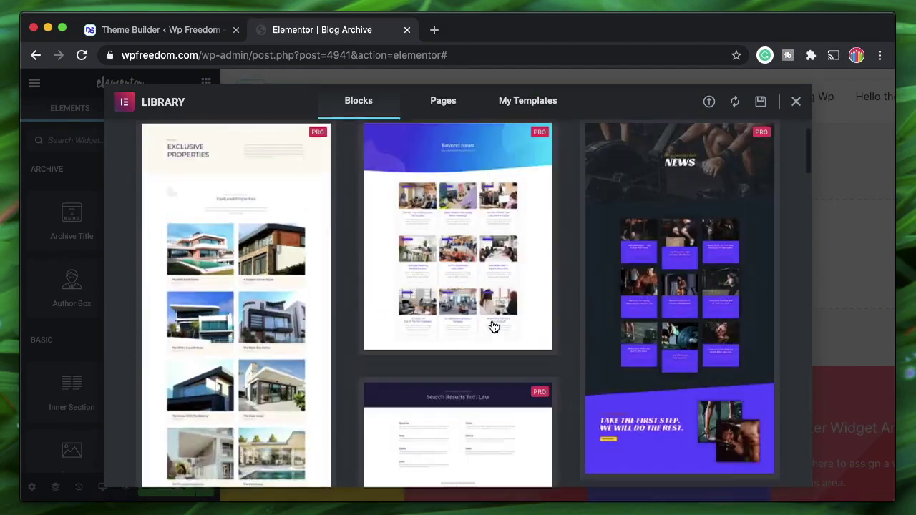
scroll(504, 327, down, 2)
mouse_move(507, 334)
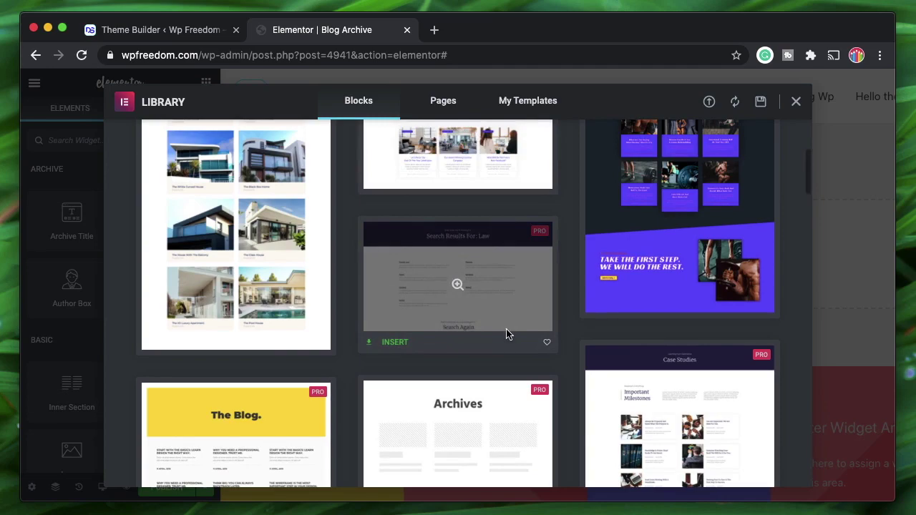
scroll(687, 304, down, 3)
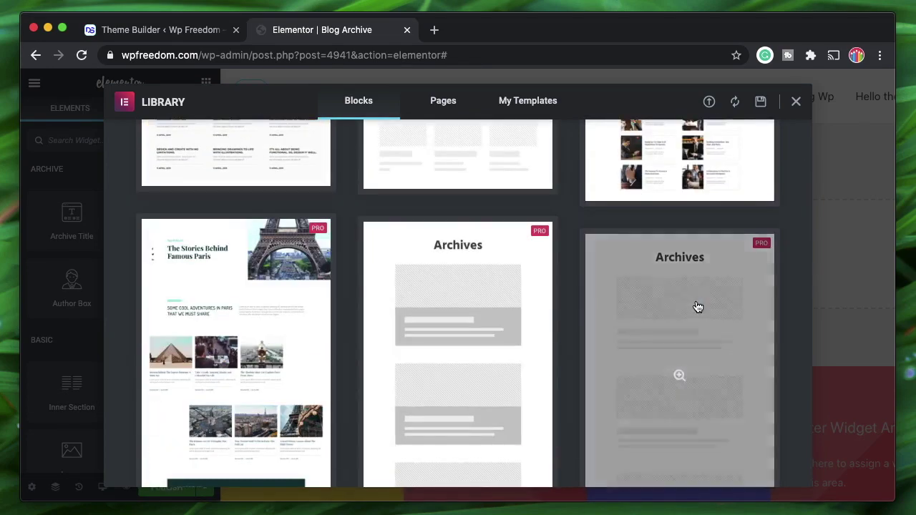
scroll(467, 328, up, 3)
scroll(219, 287, up, 4)
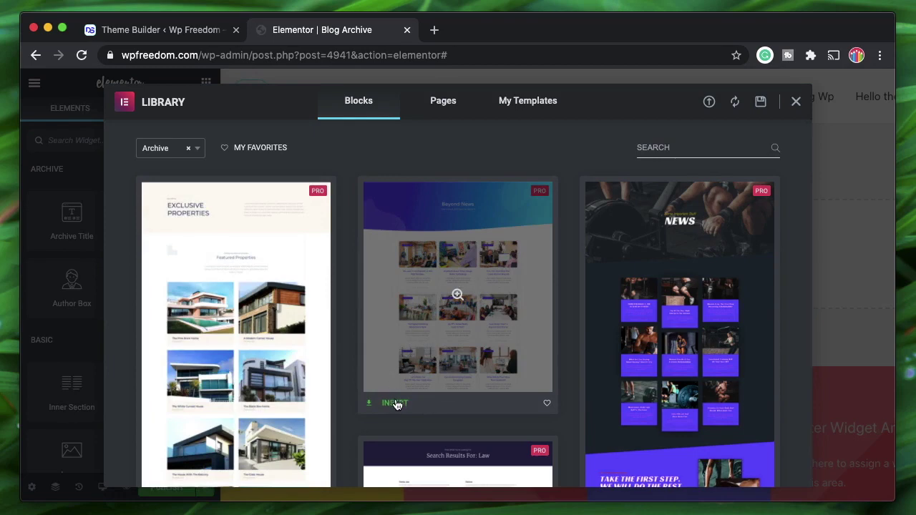
click(391, 405)
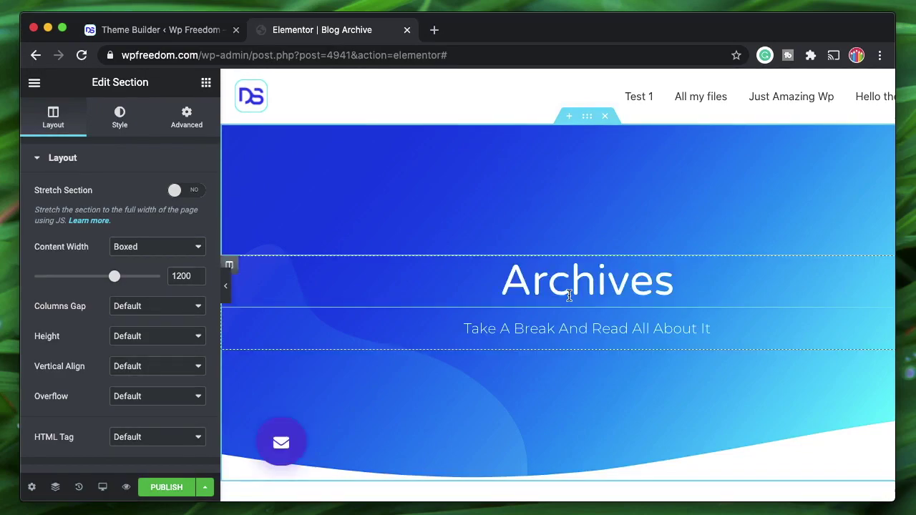
Show the widgets panel and scroll the canvas to the post cards, including Test 1 and All My Files.
scroll(469, 308, down, 5)
scroll(467, 307, down, 3)
scroll(468, 307, up, 7)
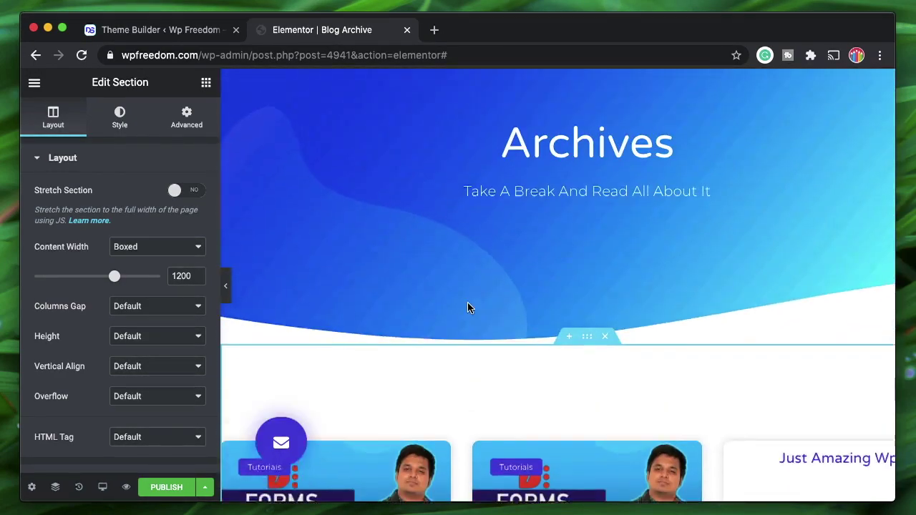
click(205, 82)
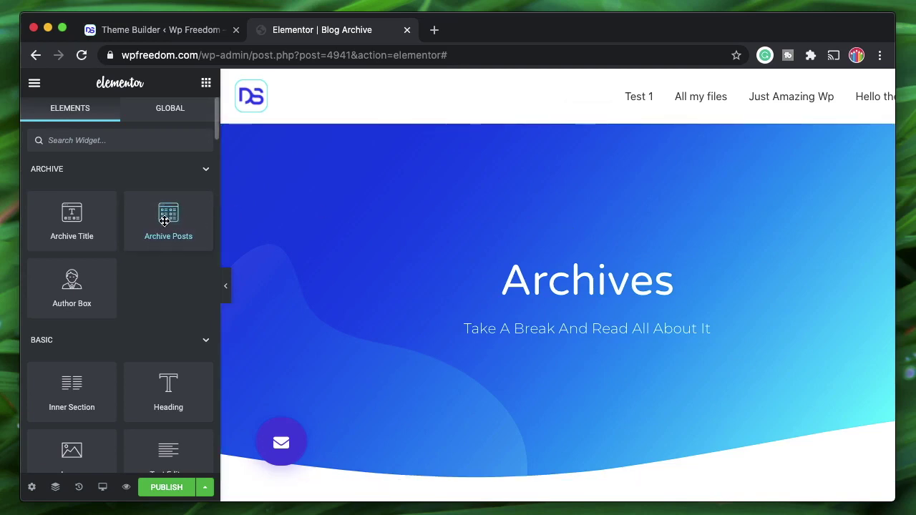
scroll(582, 342, down, 10)
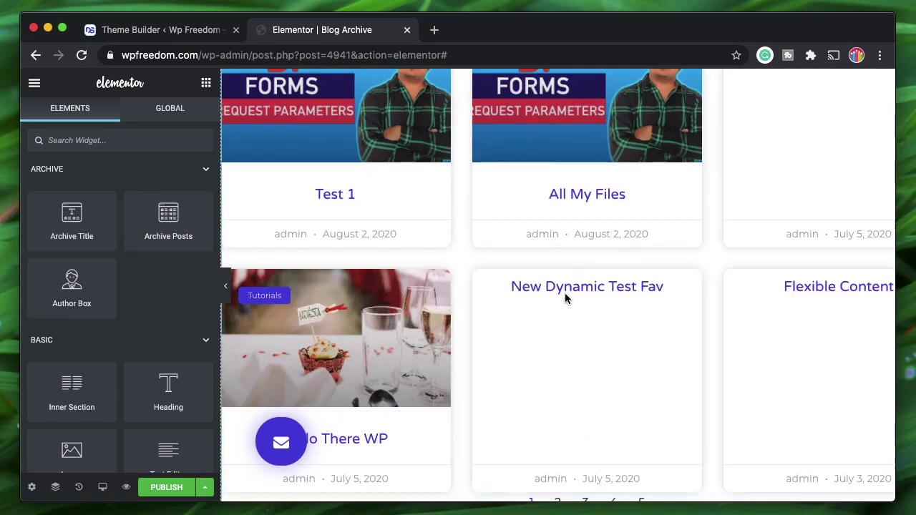
scroll(565, 301, up, 1)
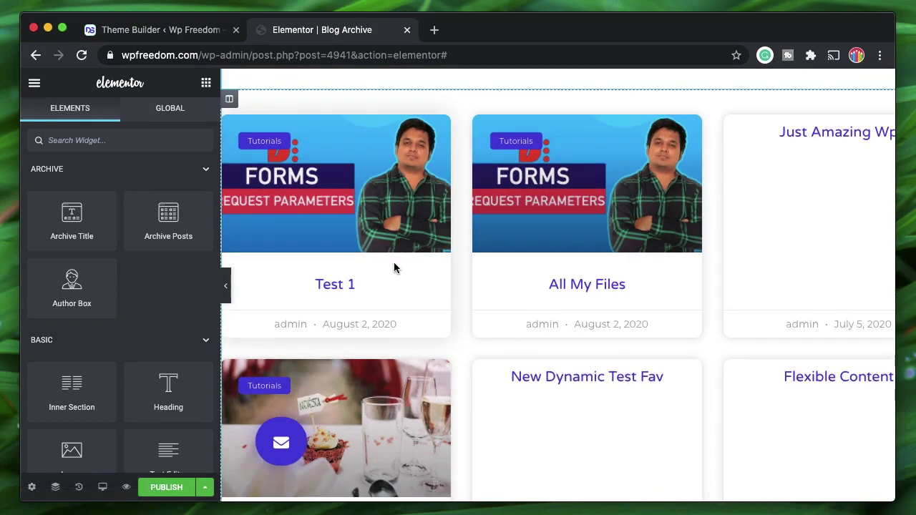
scroll(552, 259, right, 2)
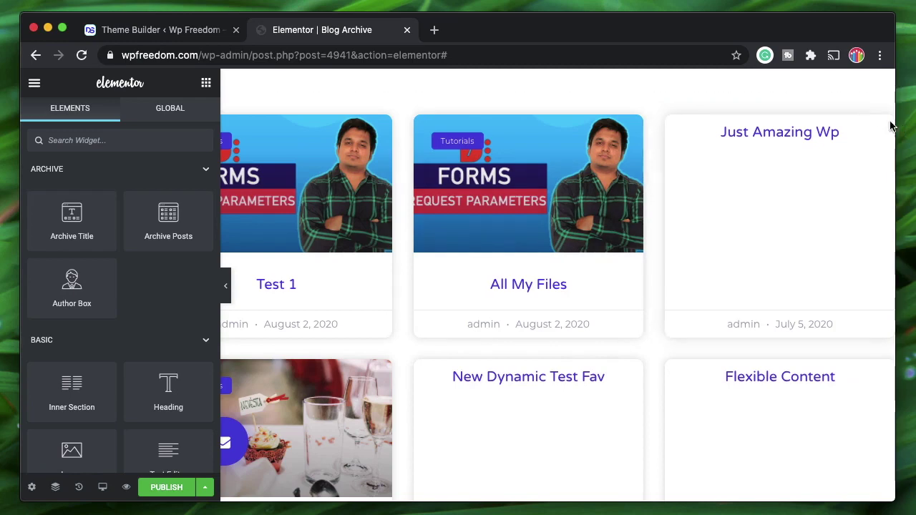
Try the Classic and Full Content skins on the Archive Posts widget, then settle on Cards.
click(887, 101)
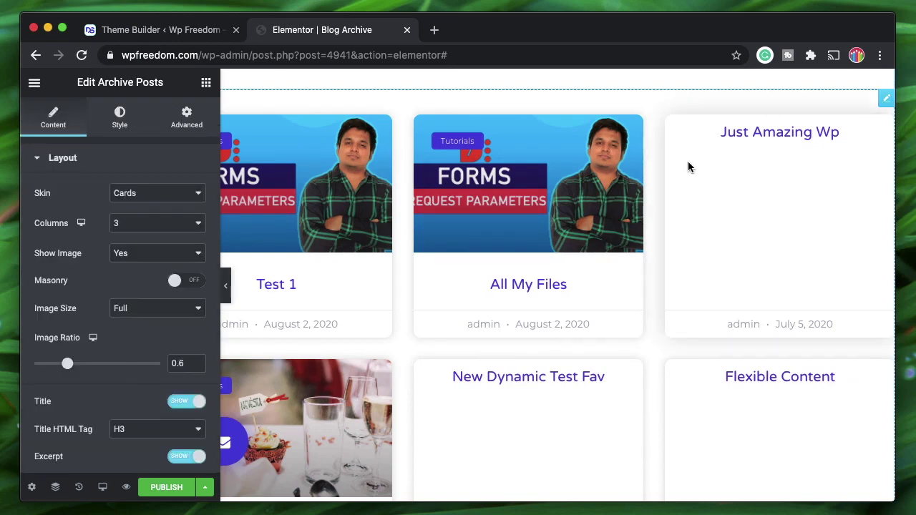
scroll(697, 299, left, 2)
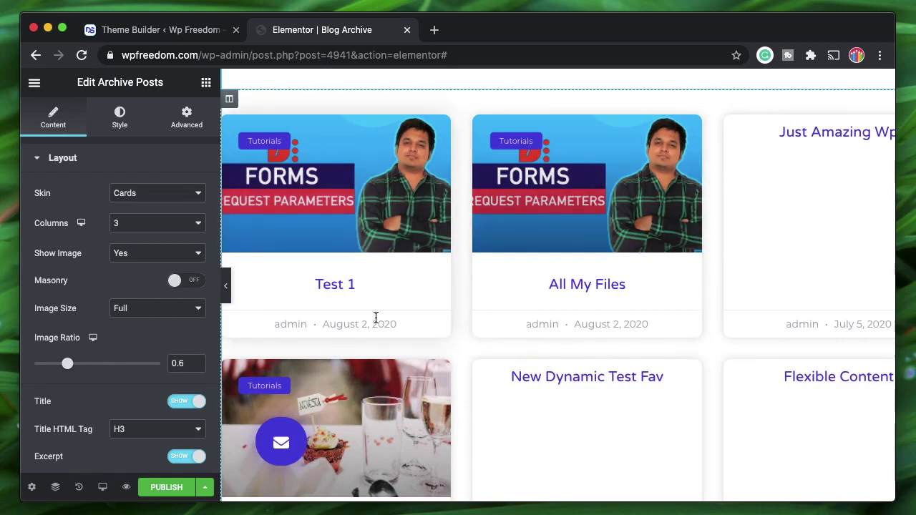
click(146, 194)
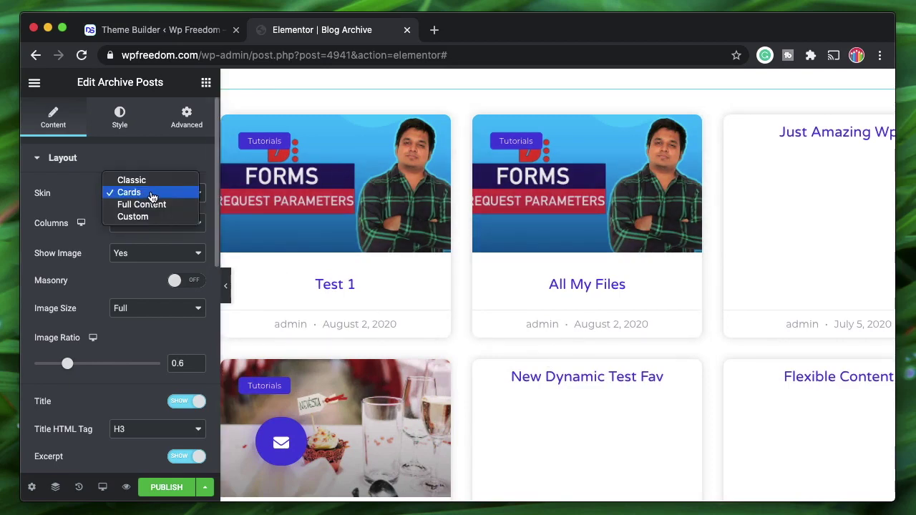
click(159, 183)
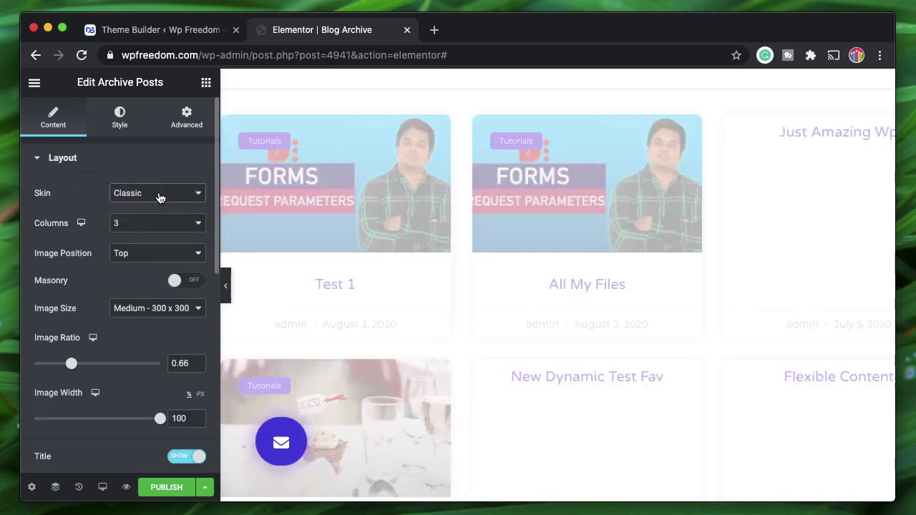
click(161, 195)
click(150, 206)
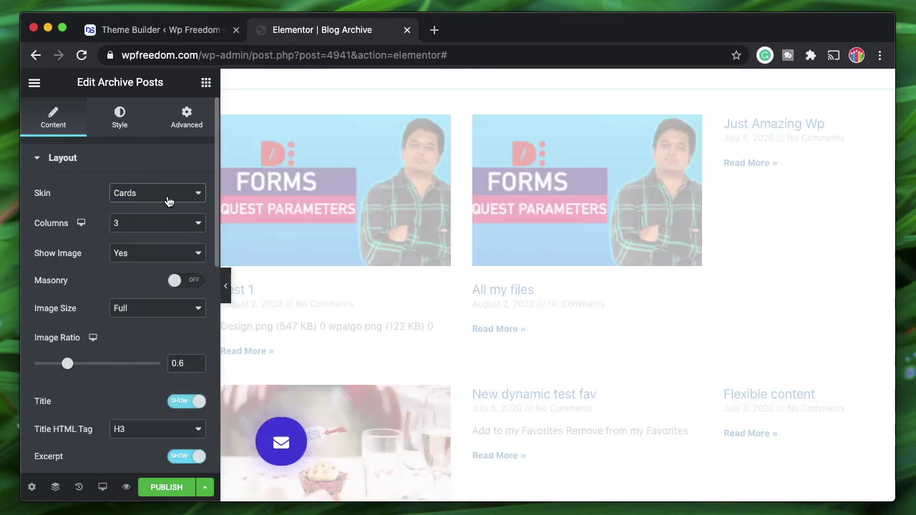
click(156, 206)
click(153, 206)
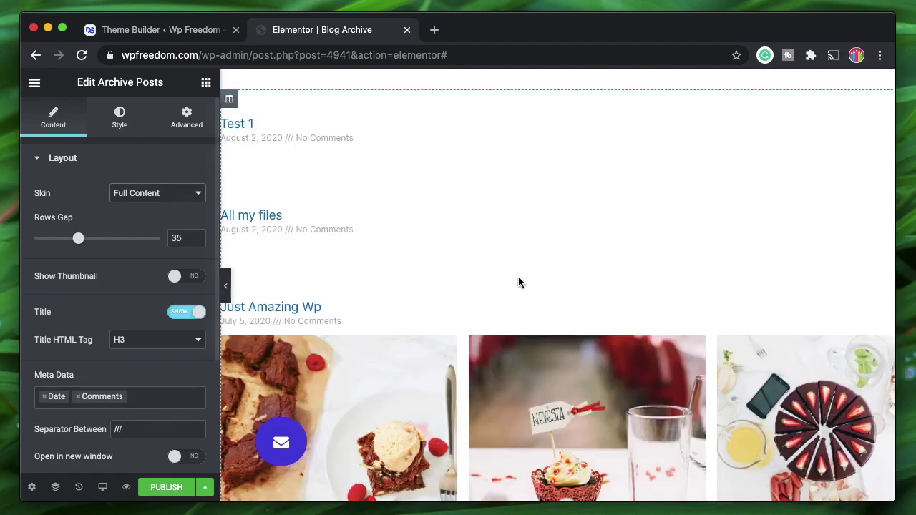
scroll(518, 282, left, 5)
click(527, 153)
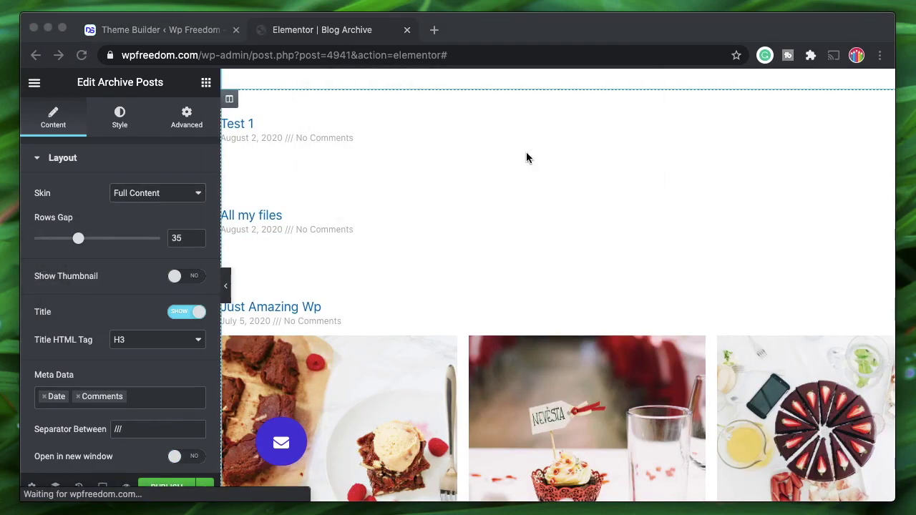
scroll(558, 291, down, 3)
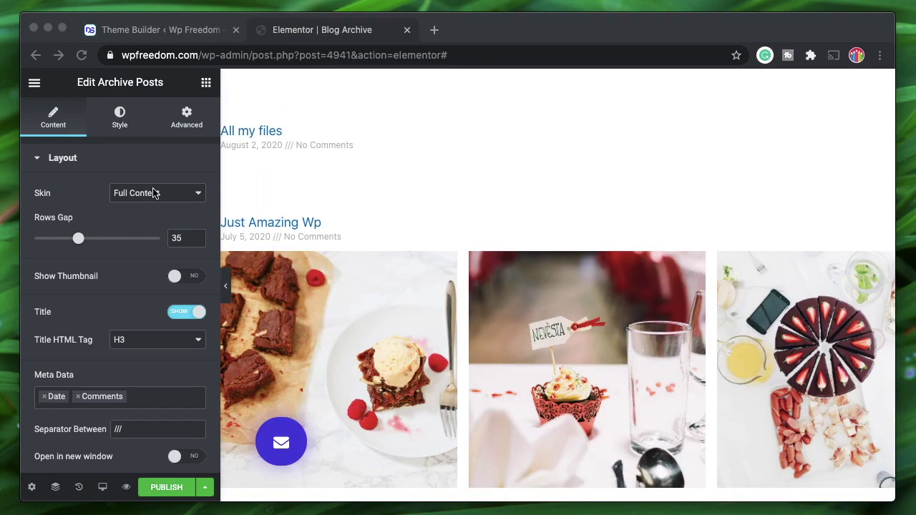
click(168, 198)
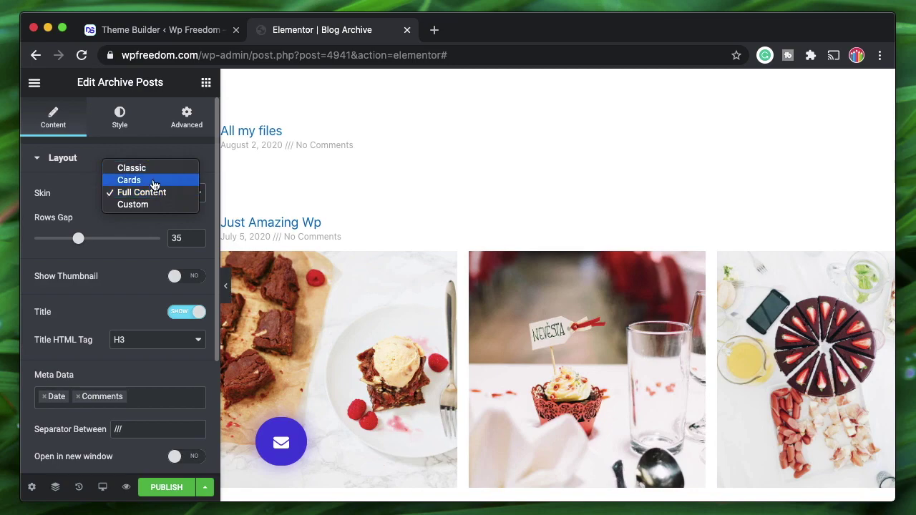
click(153, 180)
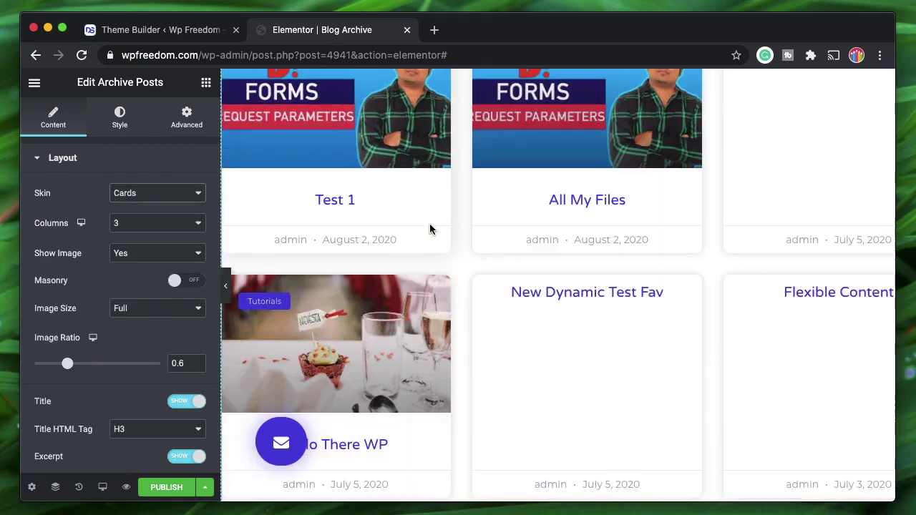
Review the three-column card grid and return to the Theme Builder template list.
scroll(354, 211, up, 6)
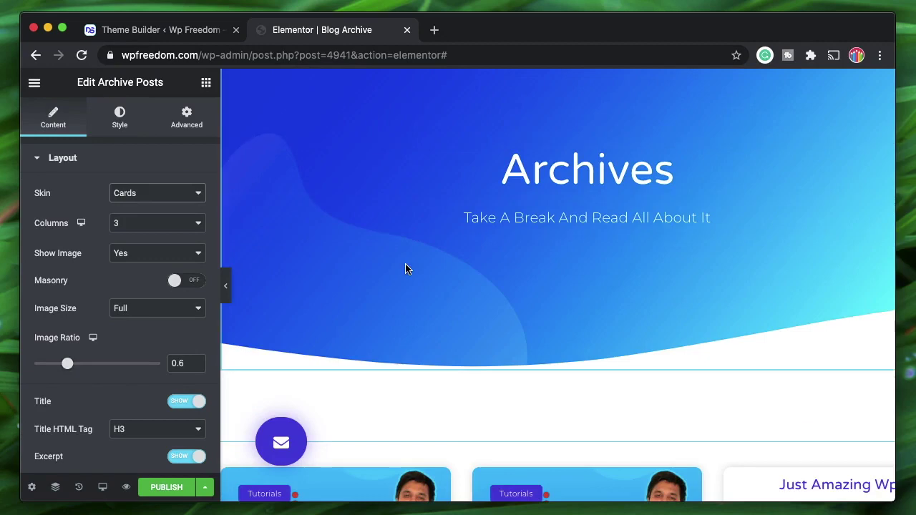
scroll(405, 268, down, 3)
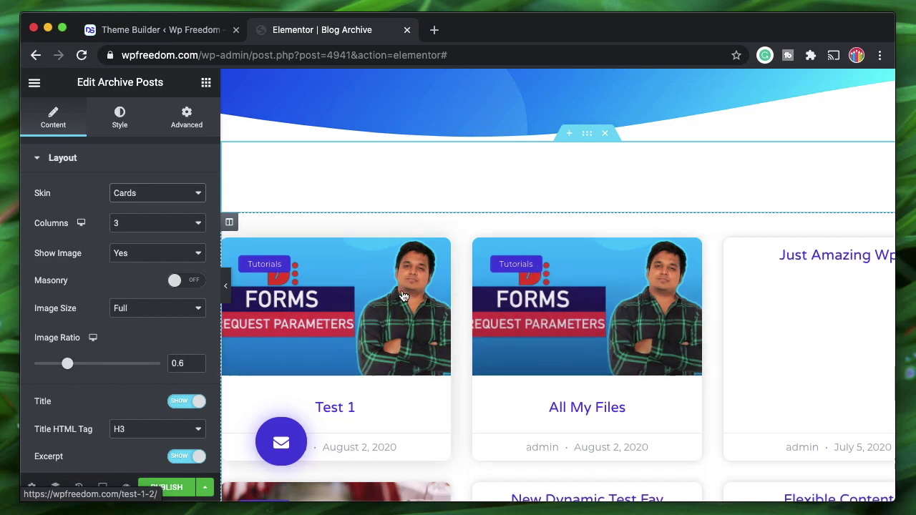
scroll(71, 366, down, 5)
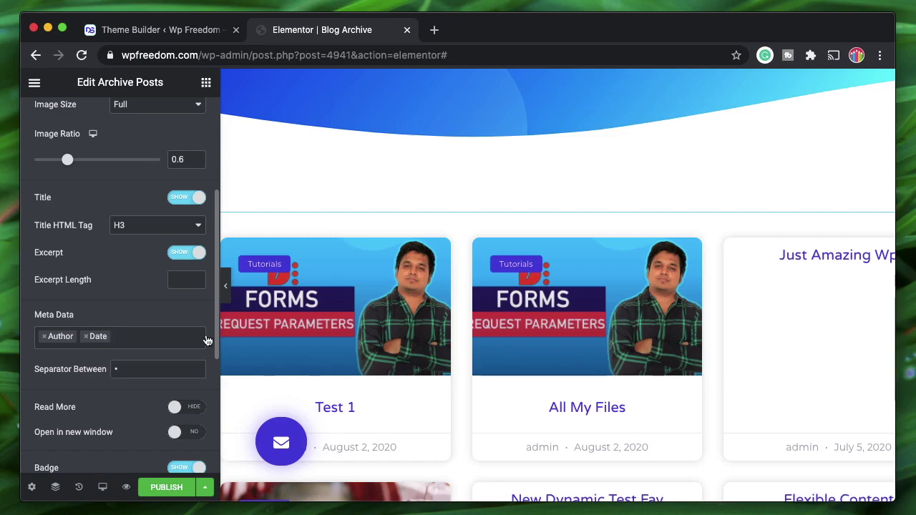
scroll(88, 326, up, 5)
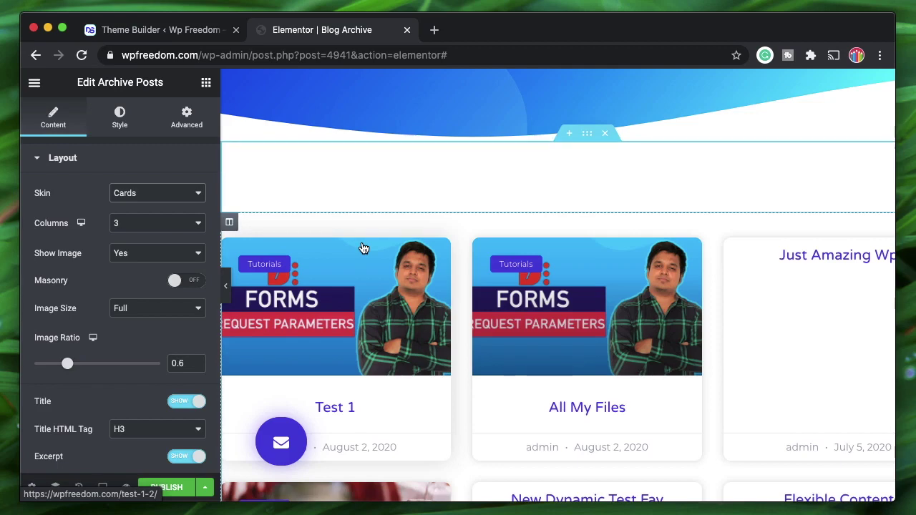
click(159, 30)
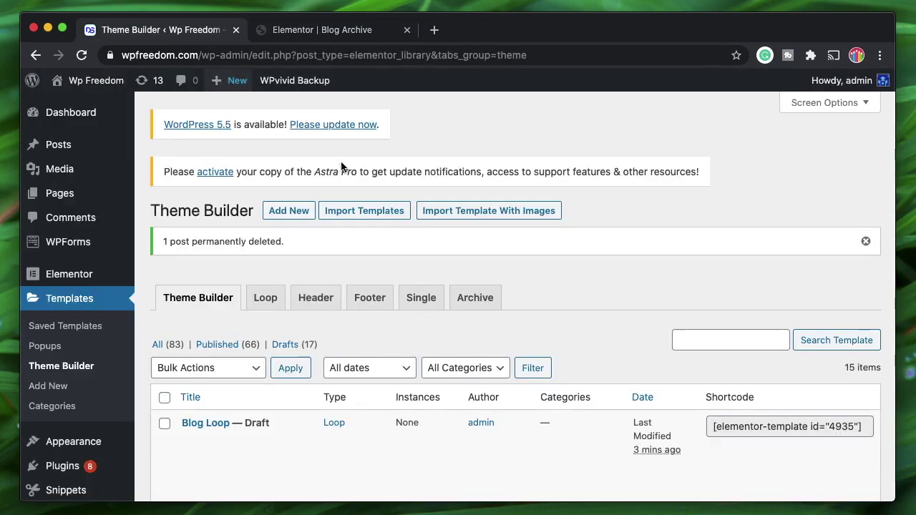
Search Add New plugins for 'ele skin' to find Elementor Custom Skin, then return to the Blog Archive editor.
mouse_move(63, 466)
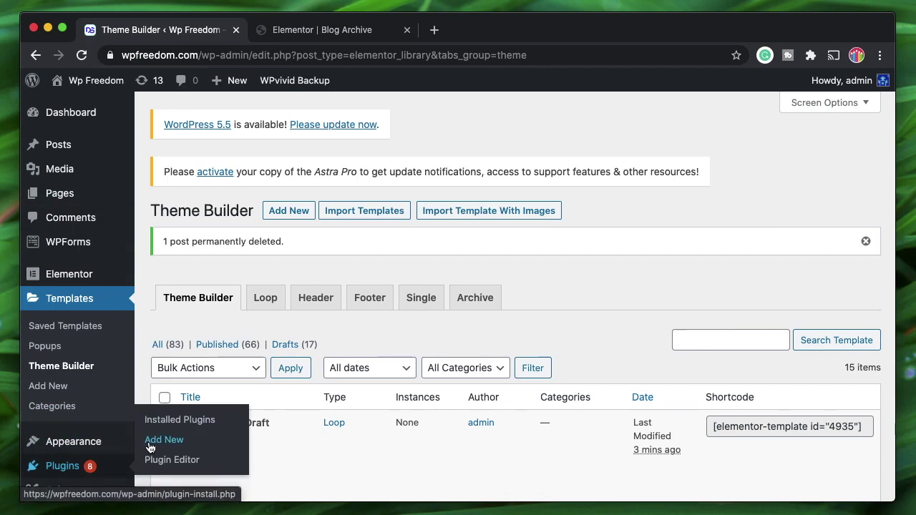
click(150, 444)
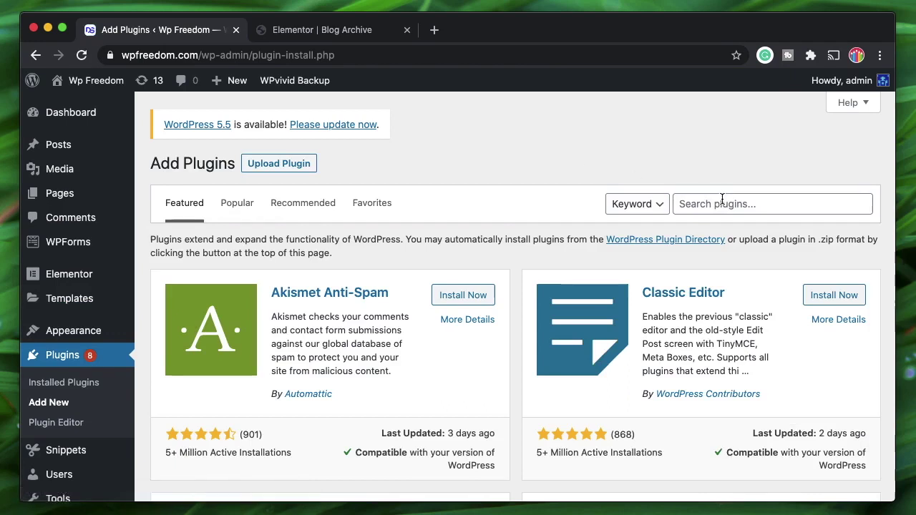
click(722, 198)
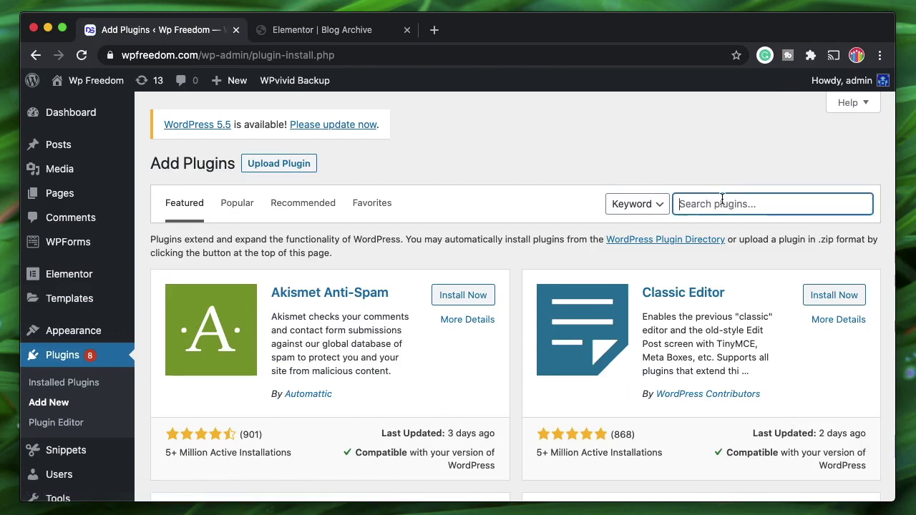
text(ele skin)
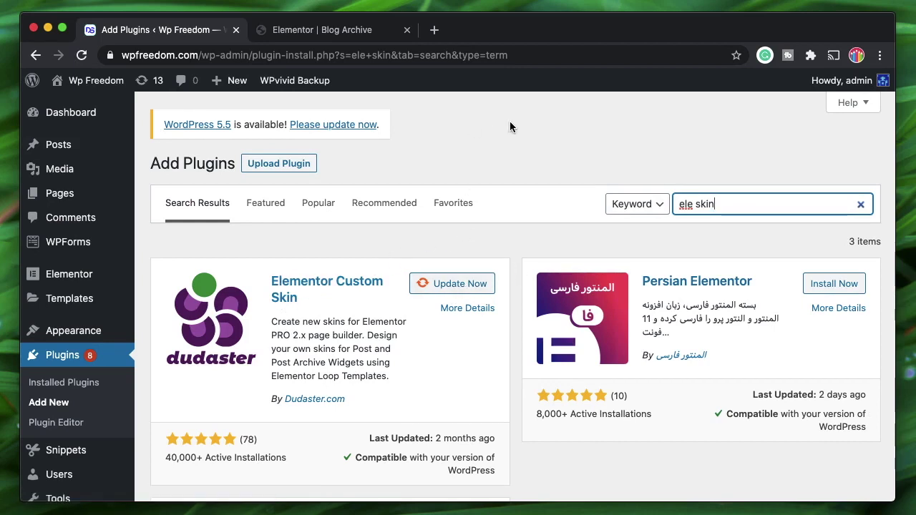
click(332, 33)
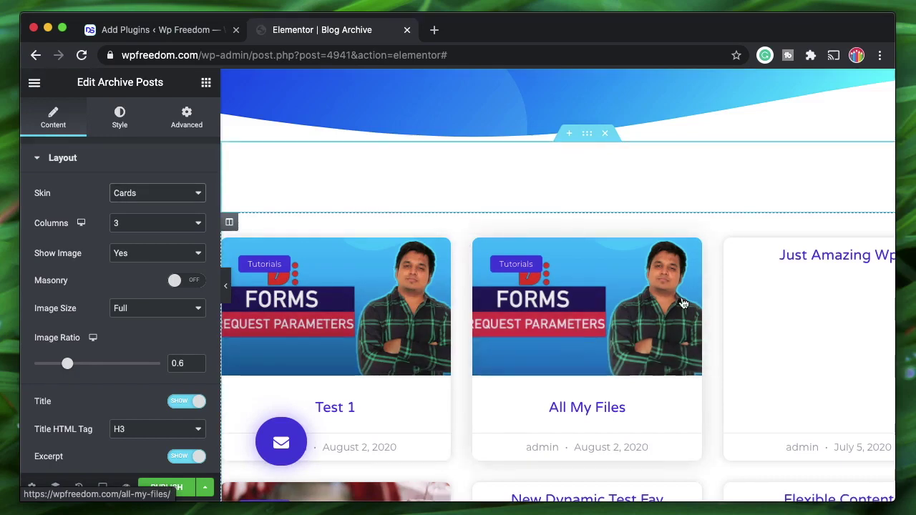
Inspect the post cards and pagination in the preview, then go back to the 'ele skin' plugin results.
scroll(579, 325, right, 2)
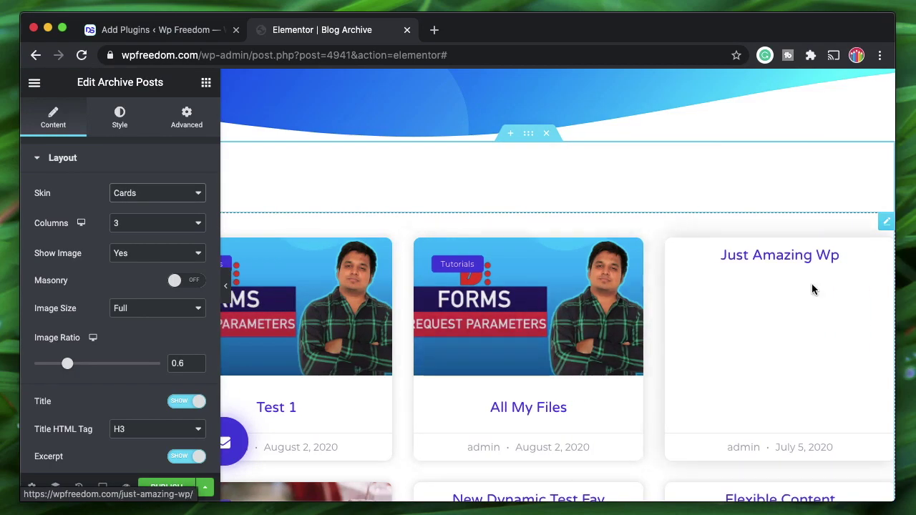
scroll(558, 247, left, 2)
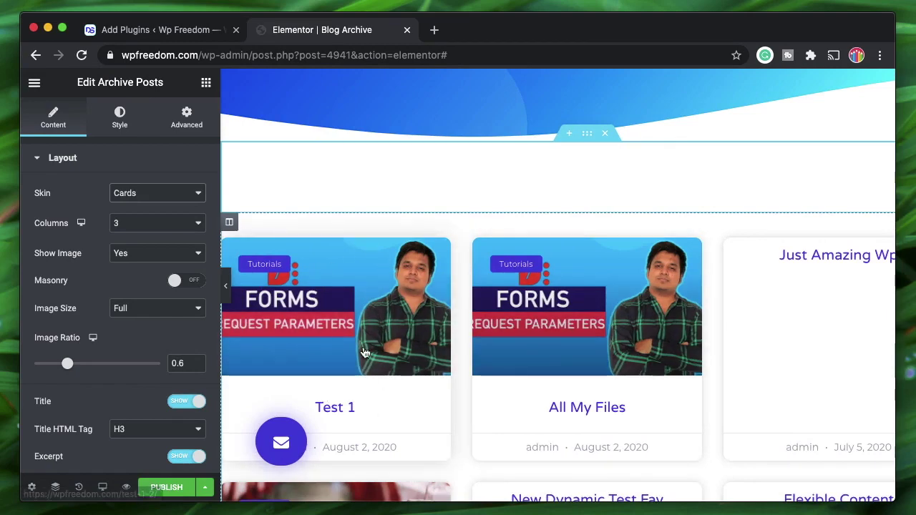
scroll(363, 352, right, 2)
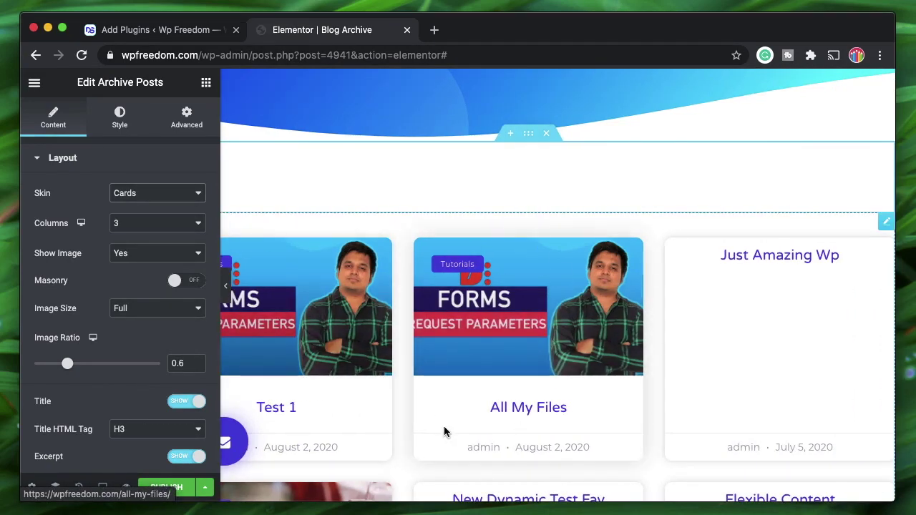
scroll(460, 439, down, 7)
scroll(479, 267, up, 8)
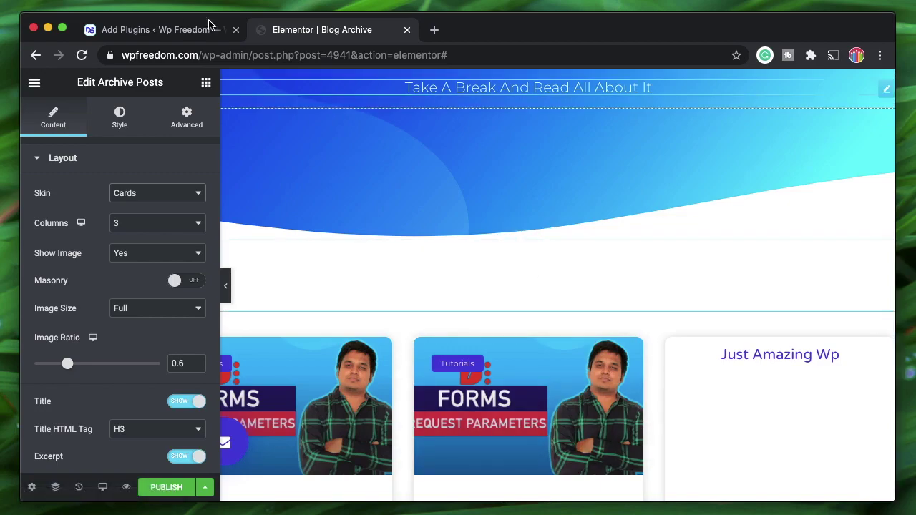
click(182, 30)
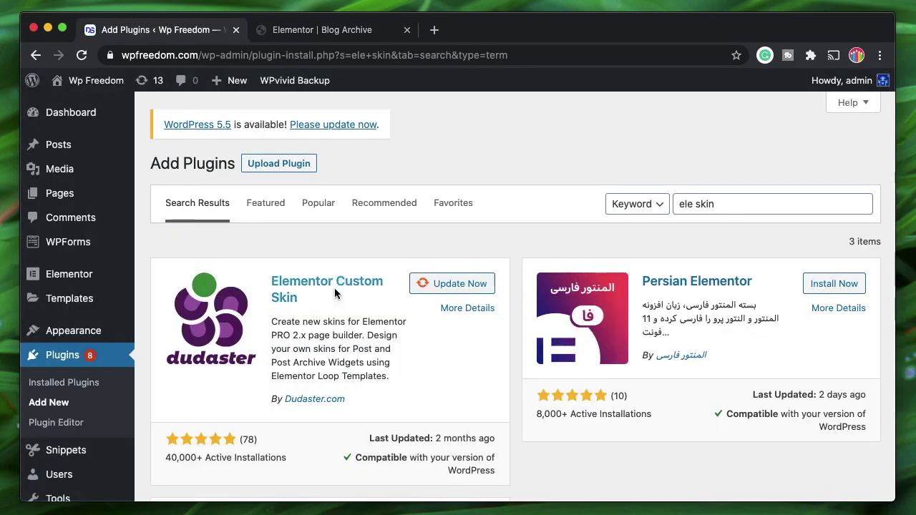
Go to Templates > Theme Builder, where the Blog Archive draft now heads the list.
scroll(334, 294, down, 3)
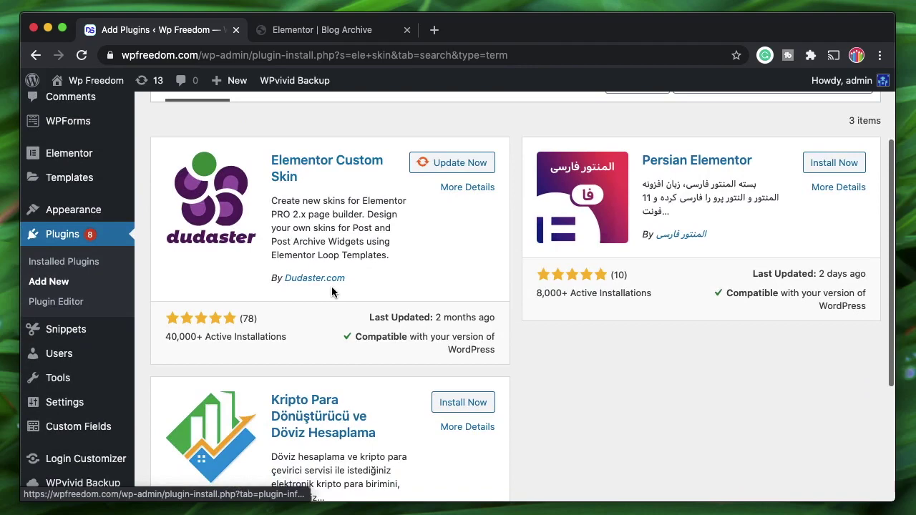
mouse_move(91, 184)
click(162, 222)
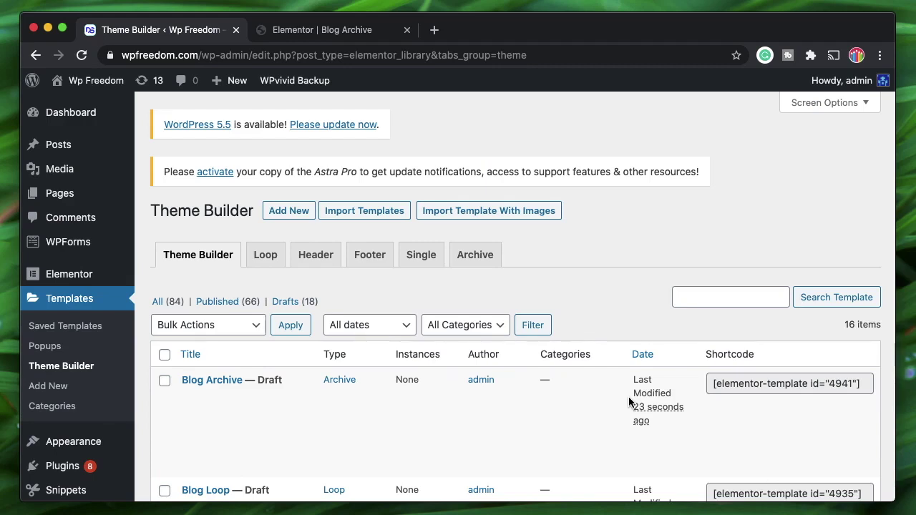
Under the Loop tab, create a template named 'Blog posts loop', then return to the Blog Archive editor.
click(266, 257)
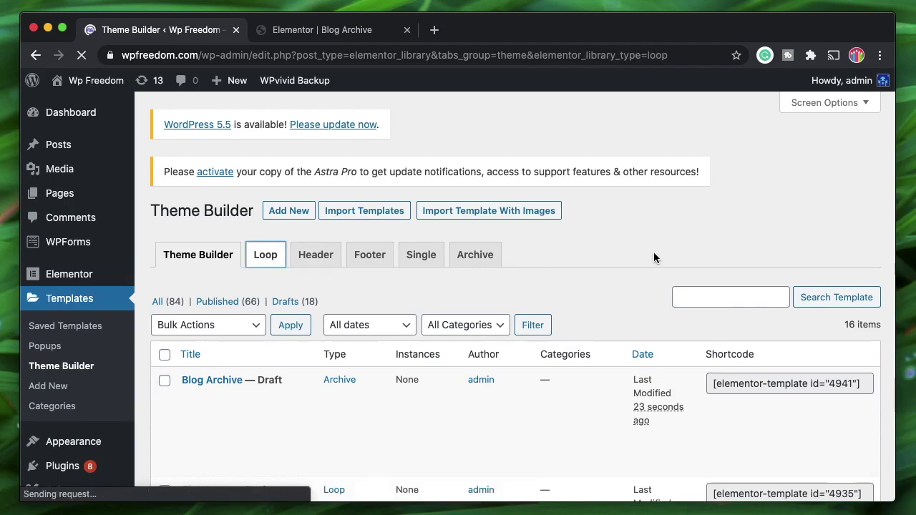
click(276, 213)
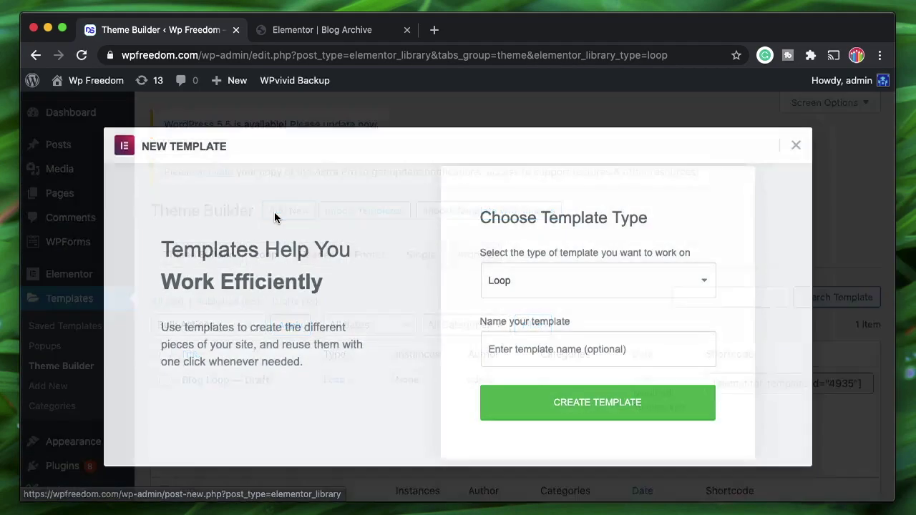
click(539, 344)
text(Blog posts loop)
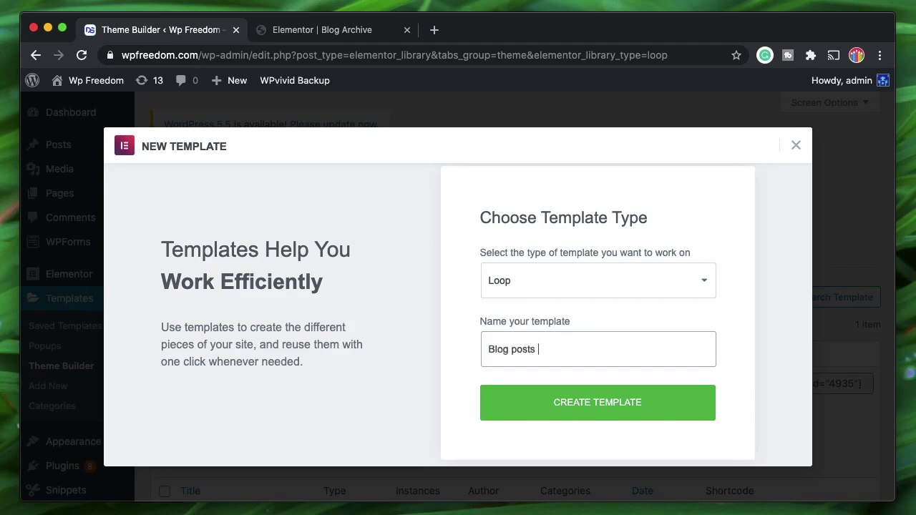
click(562, 401)
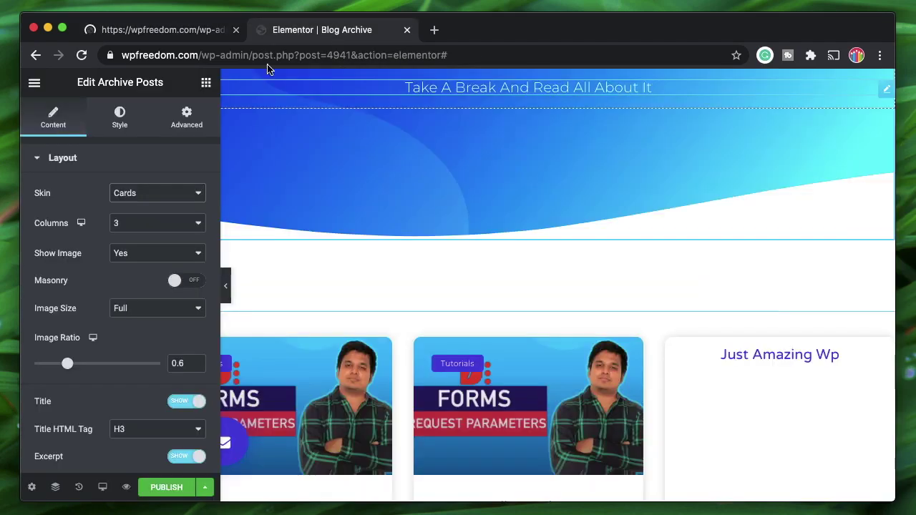
click(322, 29)
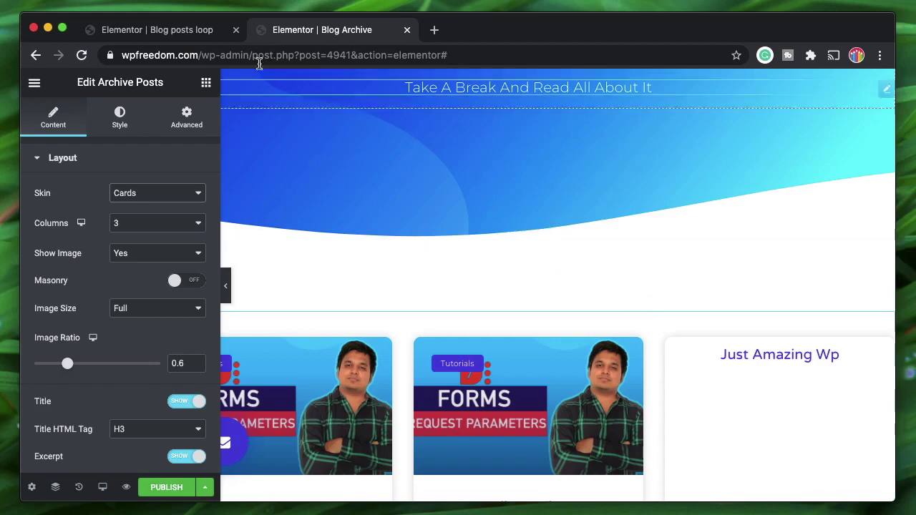
Switch to the Blog posts loop editor and close the template Library.
click(143, 34)
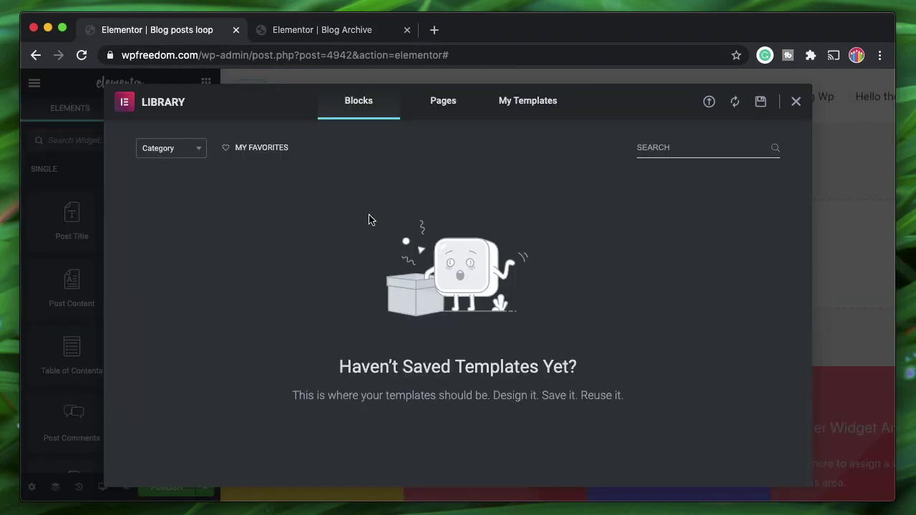
click(795, 102)
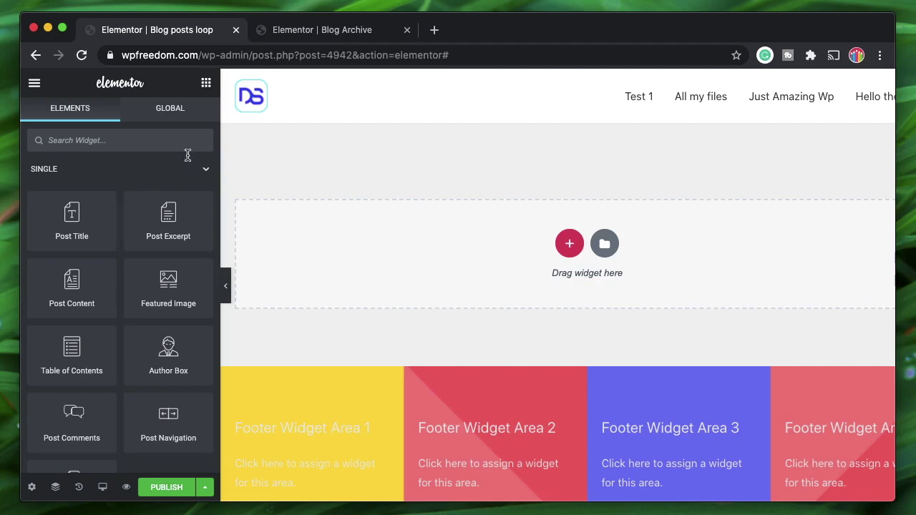
Search widgets for 'image', drag an Image Box into the section, and set Image Position to Left.
click(150, 145)
text(call)
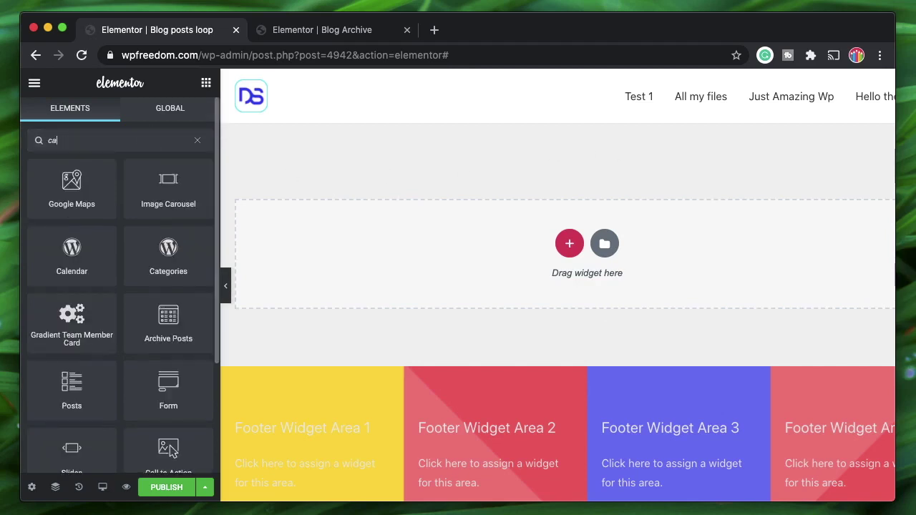
key(BackSpace)
key(BackSpace)
key(BackSpace)
key(BackSpace)
text(image)
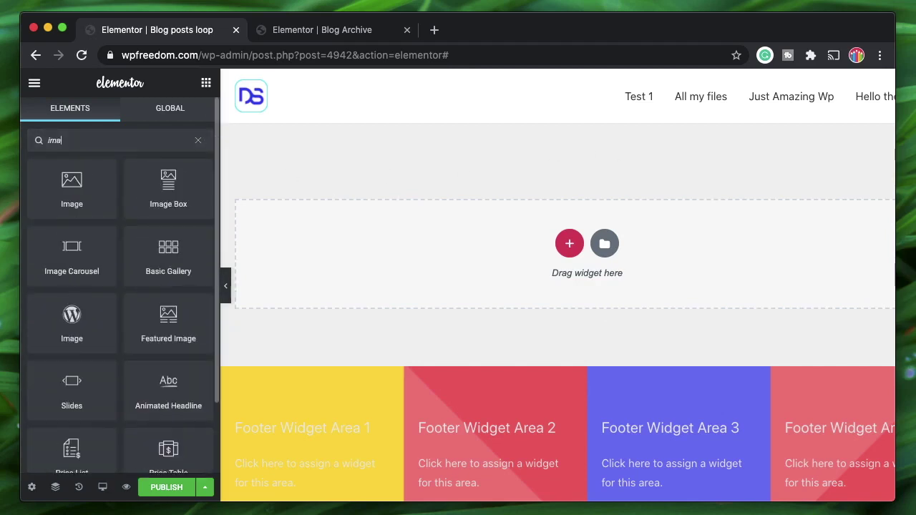
drag(210, 197, 604, 239)
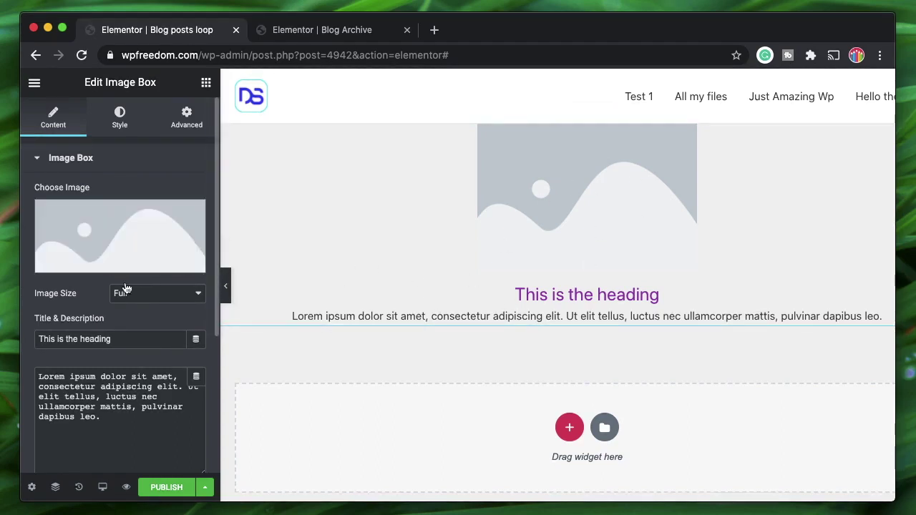
scroll(126, 287, down, 3)
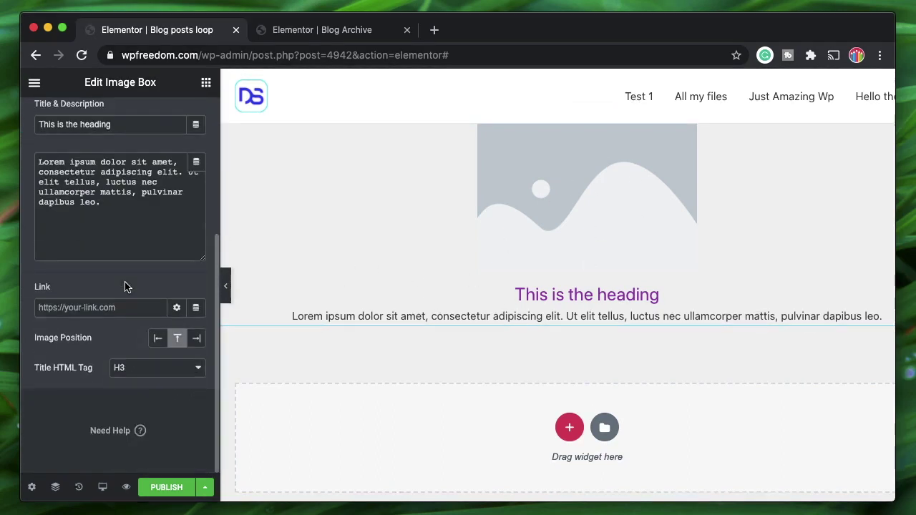
click(158, 338)
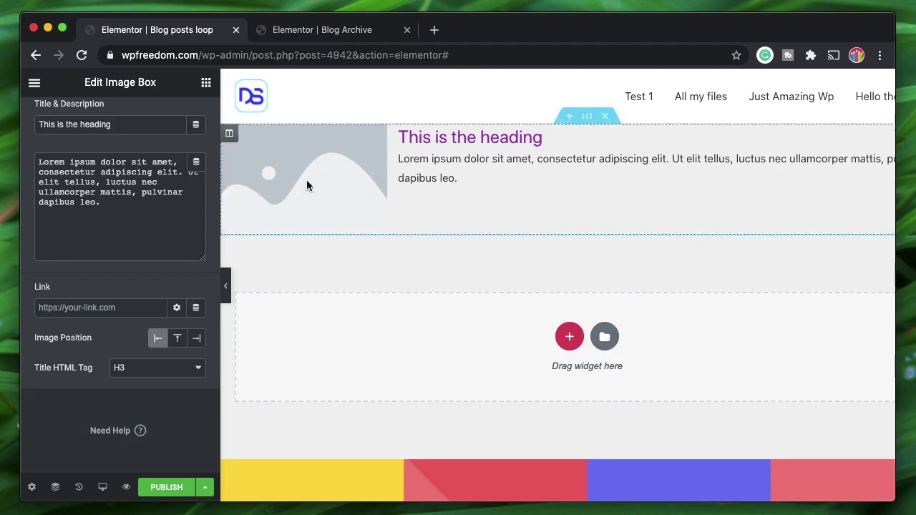
scroll(114, 229, up, 5)
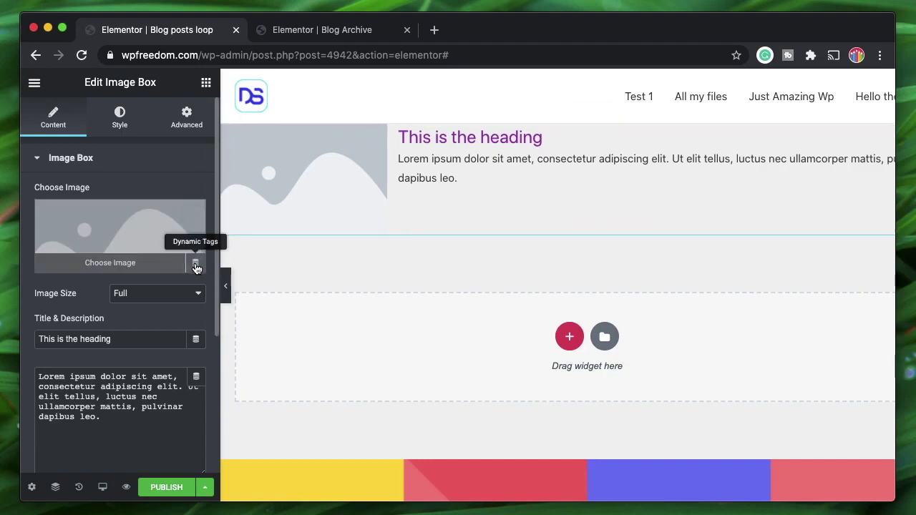
Bind the Image Box image to the post's Featured Image and its title to Post Title.
click(196, 265)
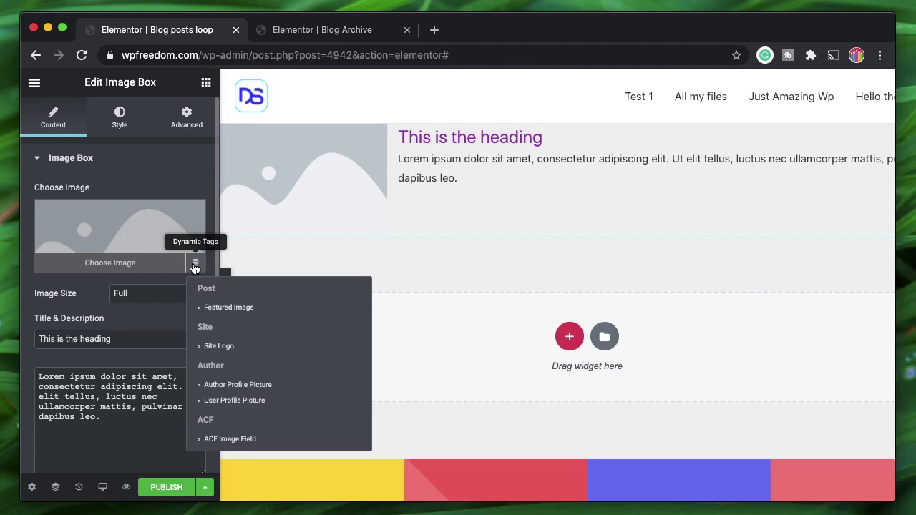
click(207, 308)
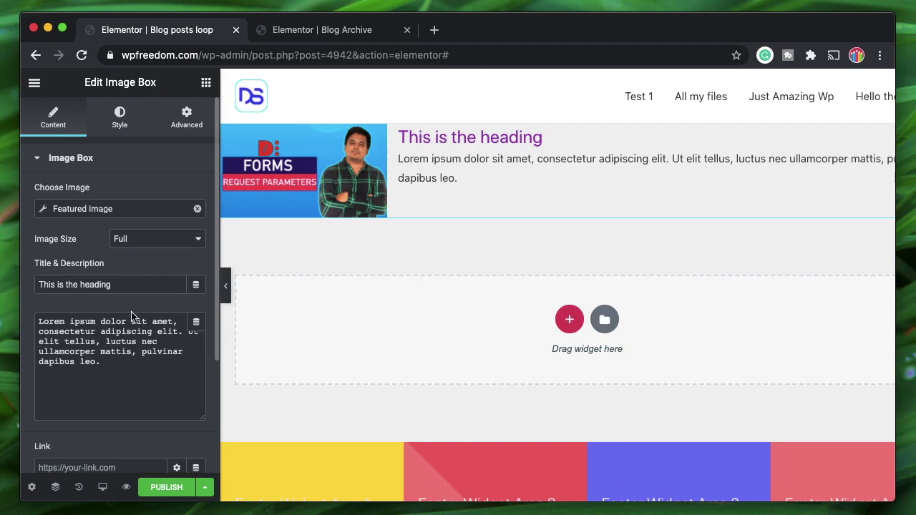
click(195, 285)
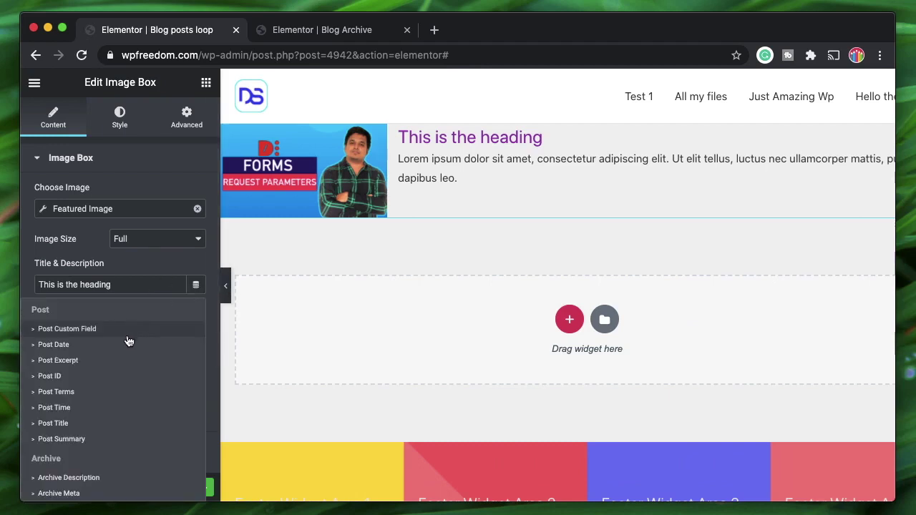
click(107, 423)
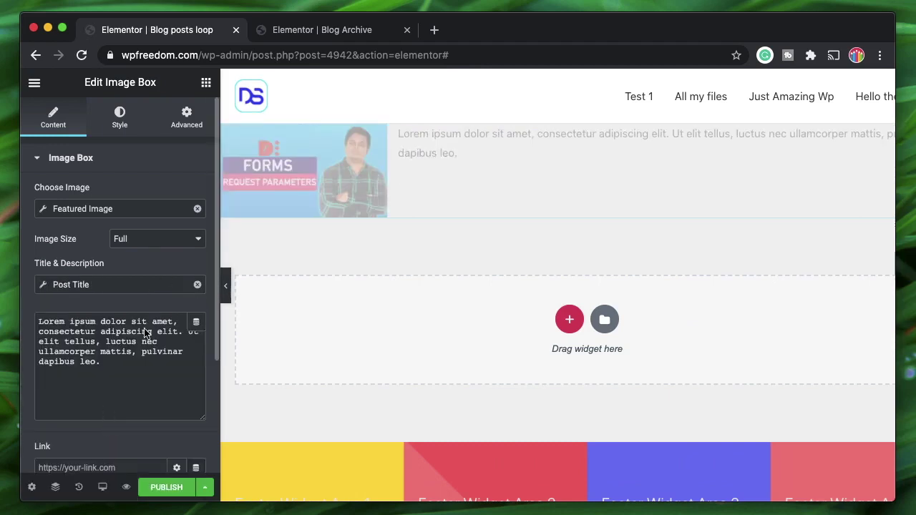
Set the Image Box description to the dynamic Post Excerpt and publish the loop template.
click(195, 322)
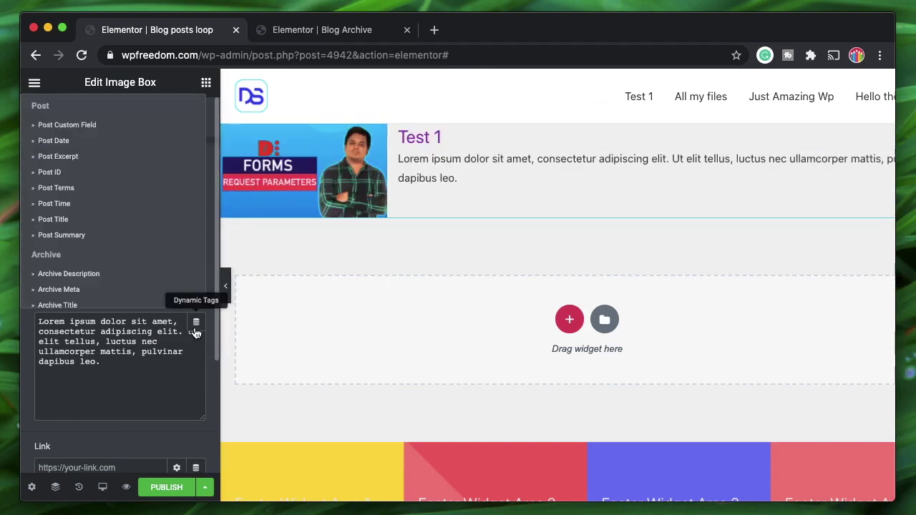
click(116, 156)
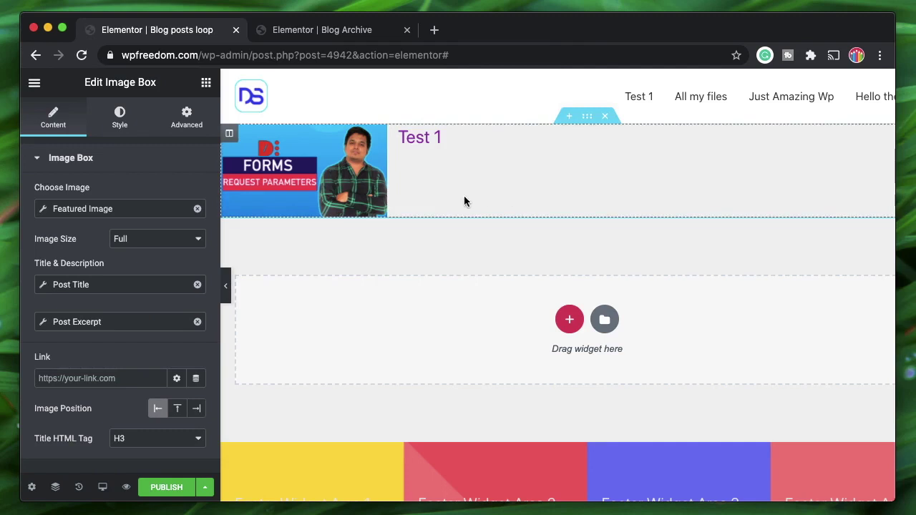
click(163, 487)
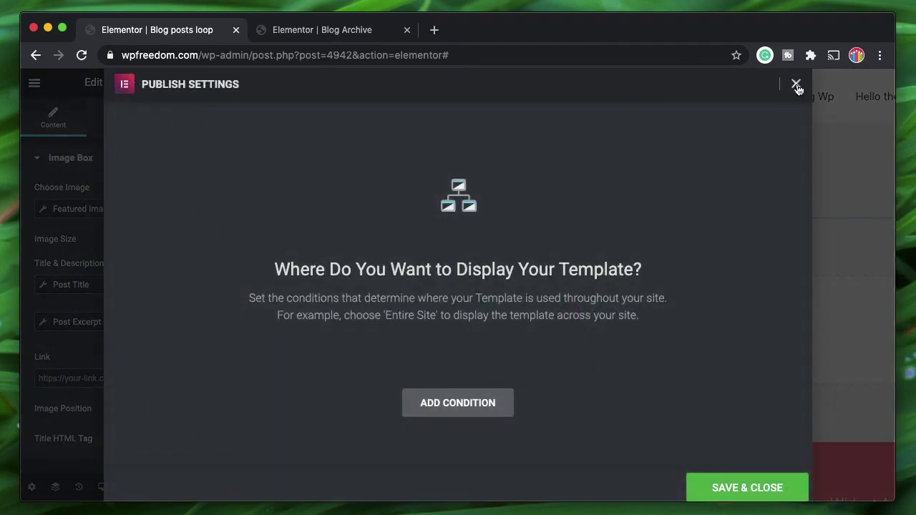
Skip display conditions and save the loop design as library template 'Blog'.
click(795, 84)
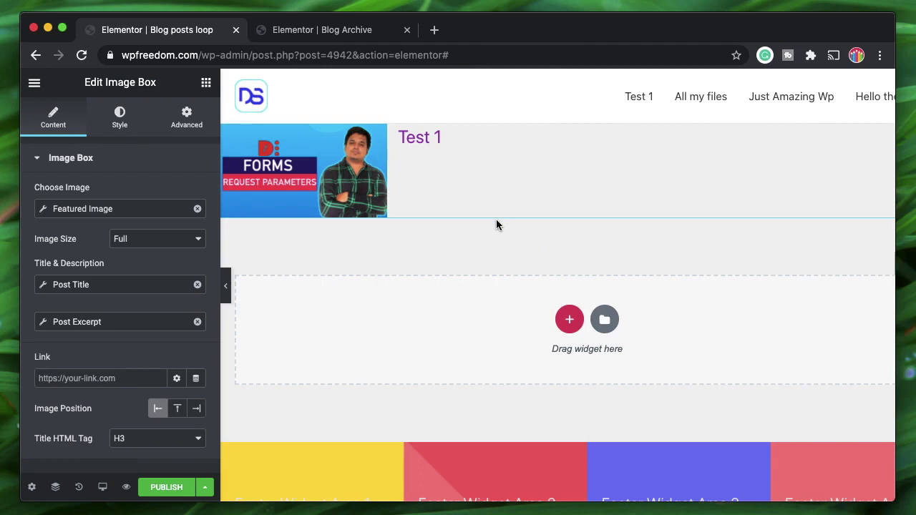
click(204, 487)
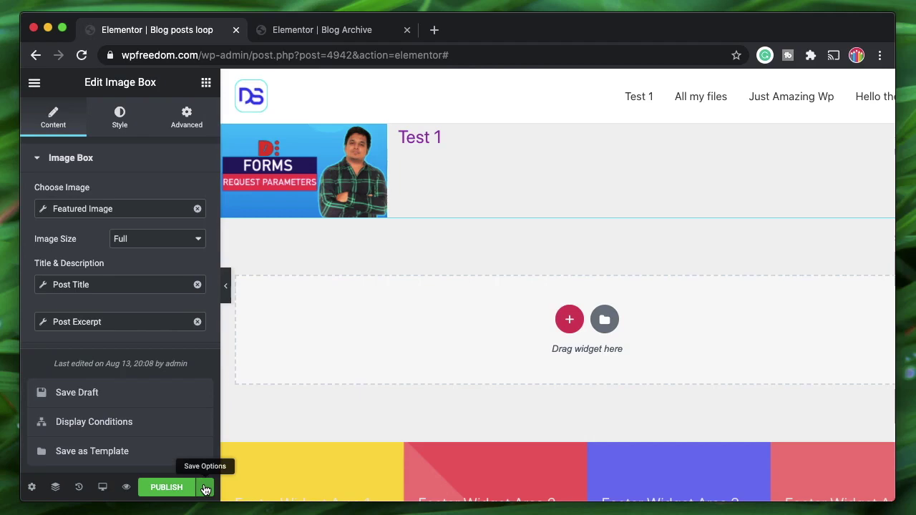
click(167, 458)
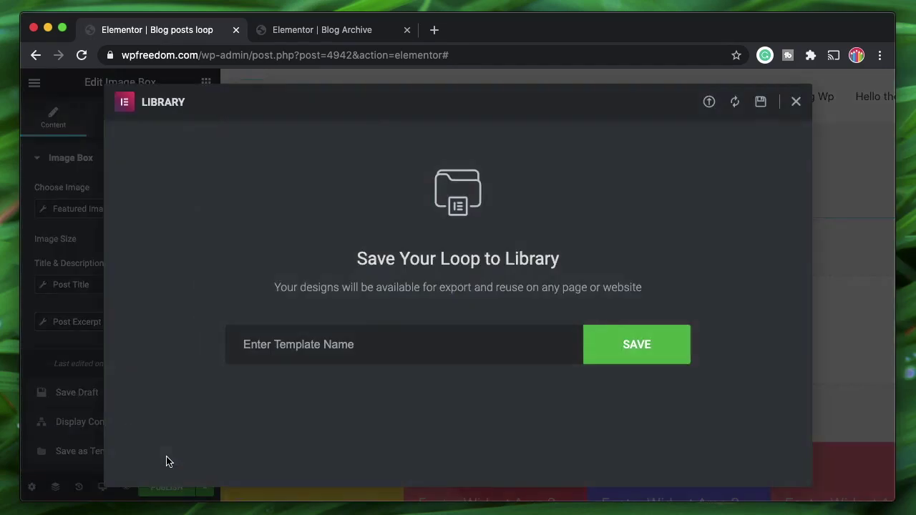
click(296, 346)
text(Blog loop)
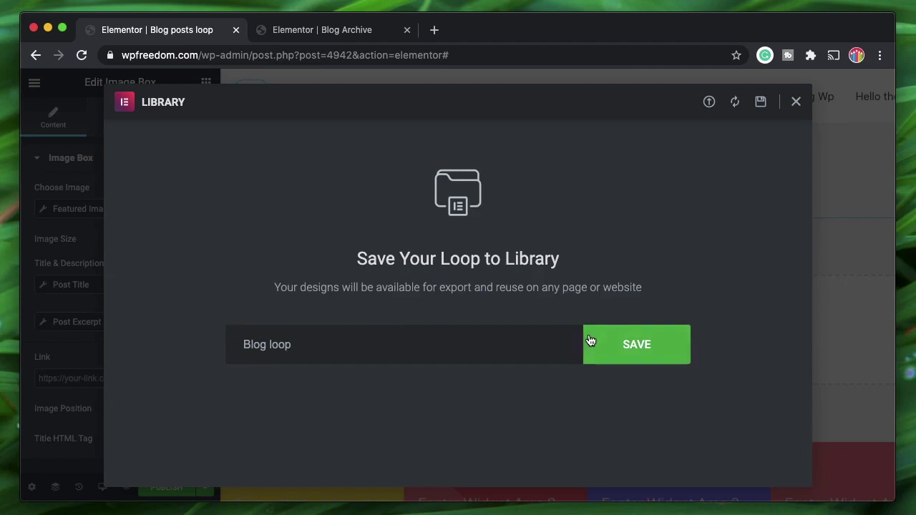
click(594, 339)
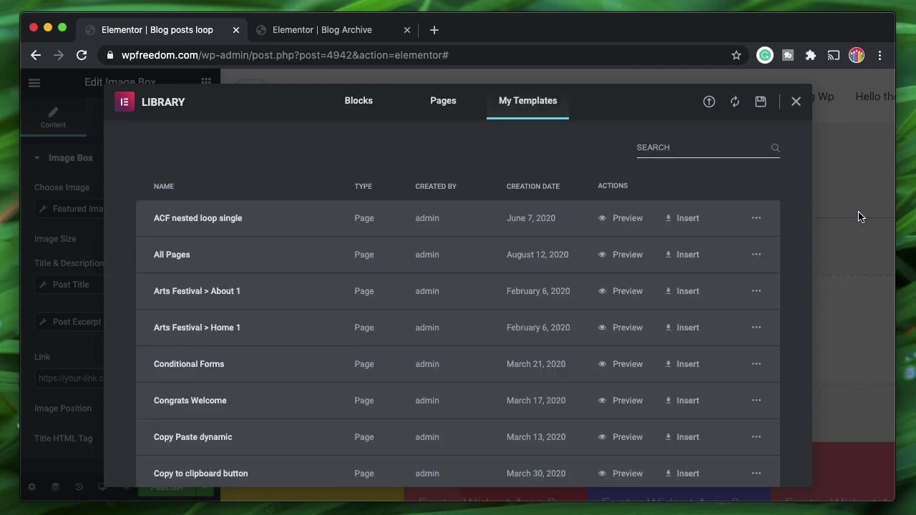
click(796, 101)
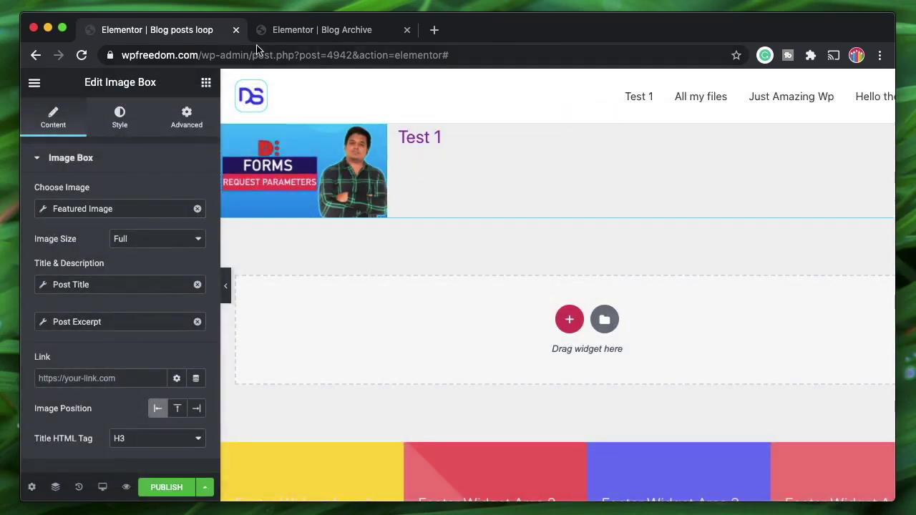
Stay on the loop page and add an Archives display condition in Publish Settings.
click(236, 29)
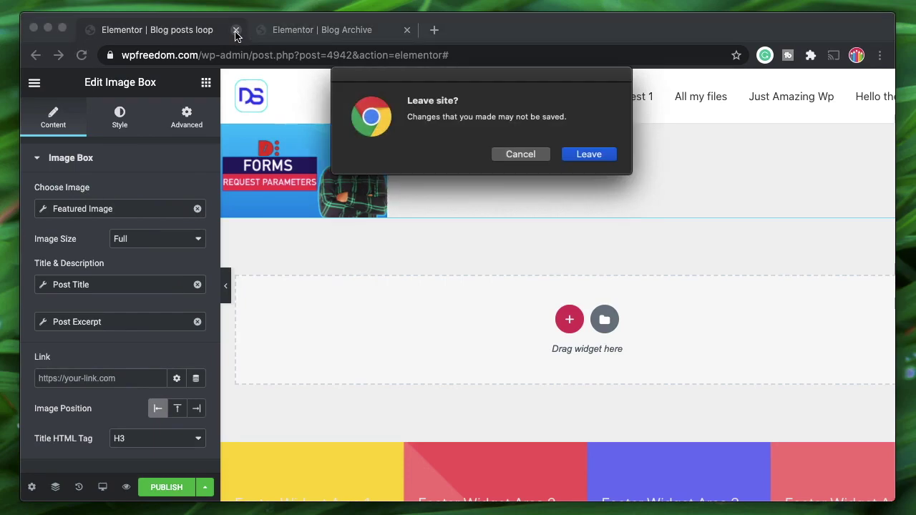
click(521, 155)
click(162, 490)
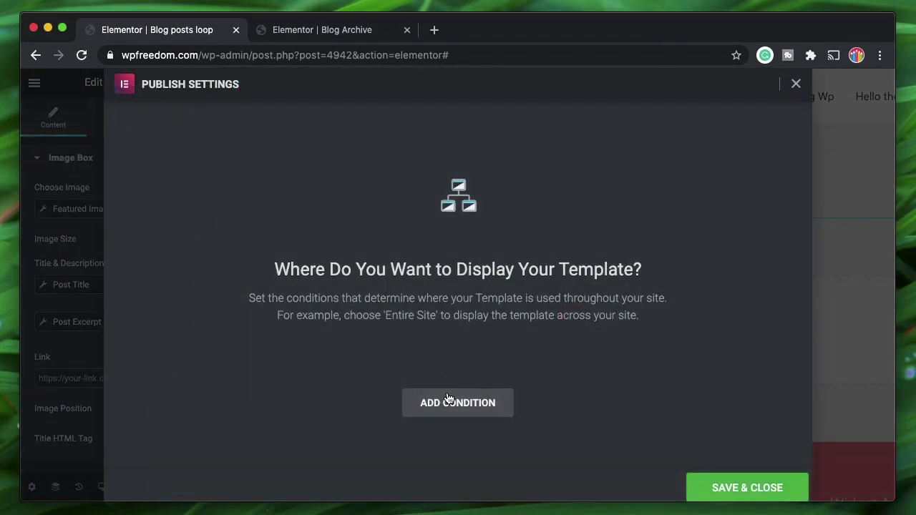
click(448, 402)
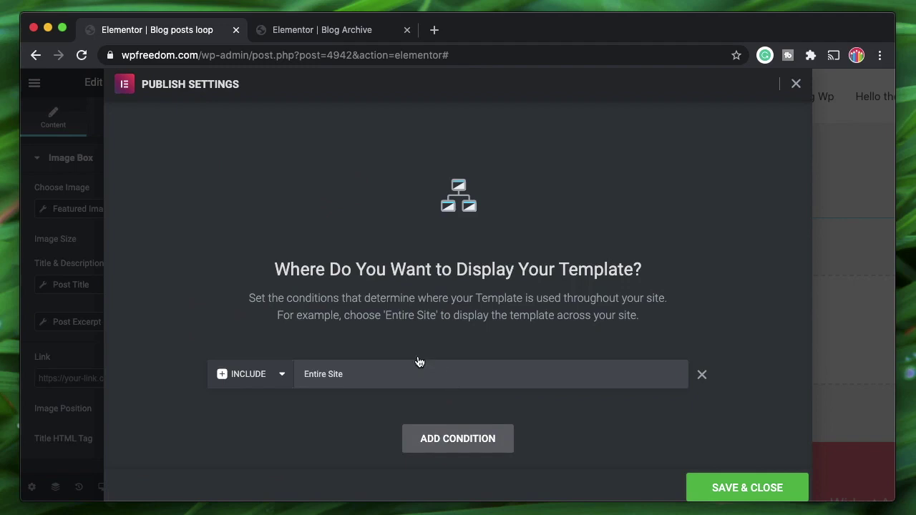
click(446, 378)
click(402, 390)
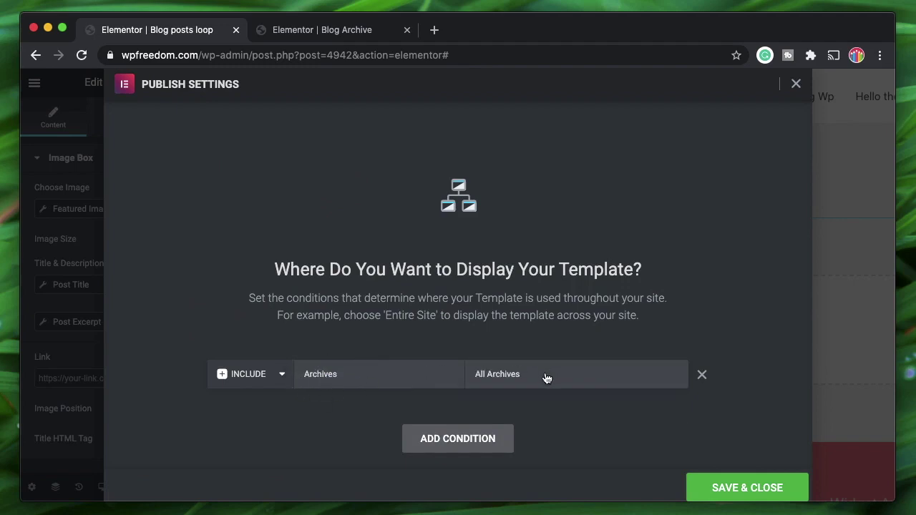
Leave the archive type unchanged, discard the conditions, and close the Blog posts loop tab.
click(587, 378)
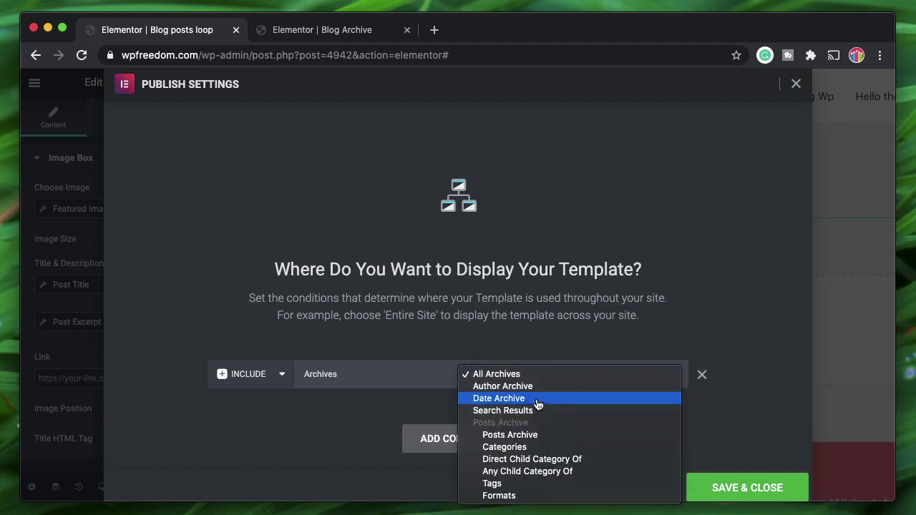
click(712, 342)
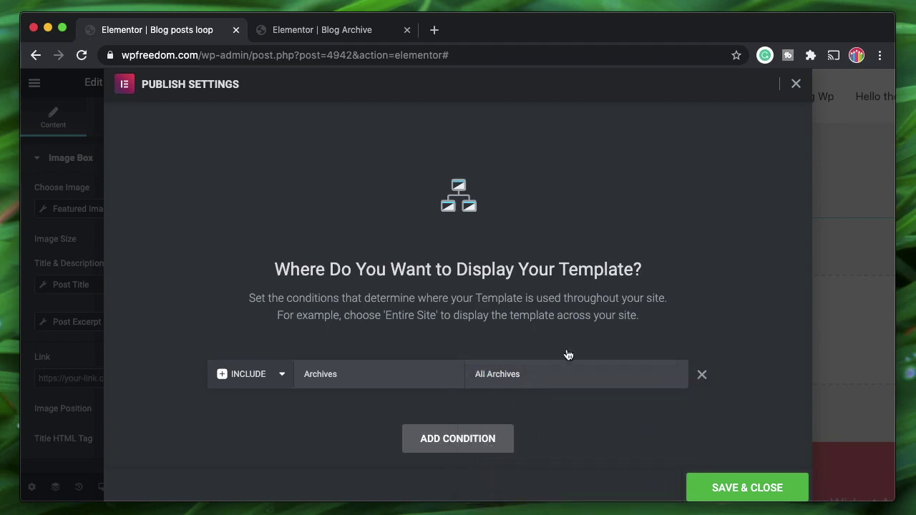
click(622, 380)
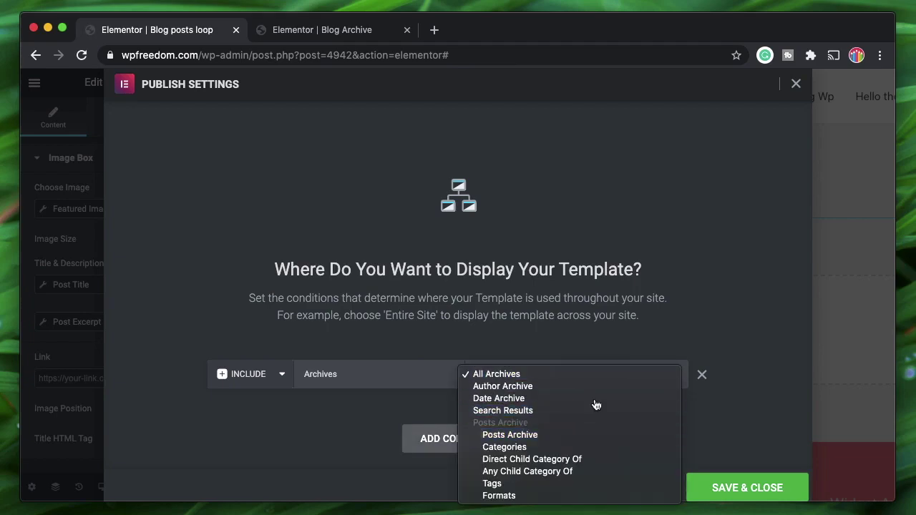
click(734, 250)
click(796, 84)
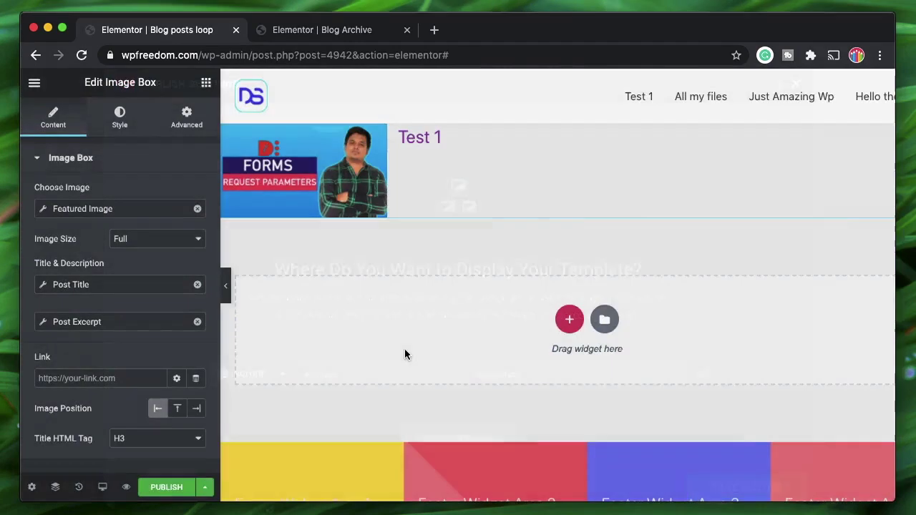
click(235, 29)
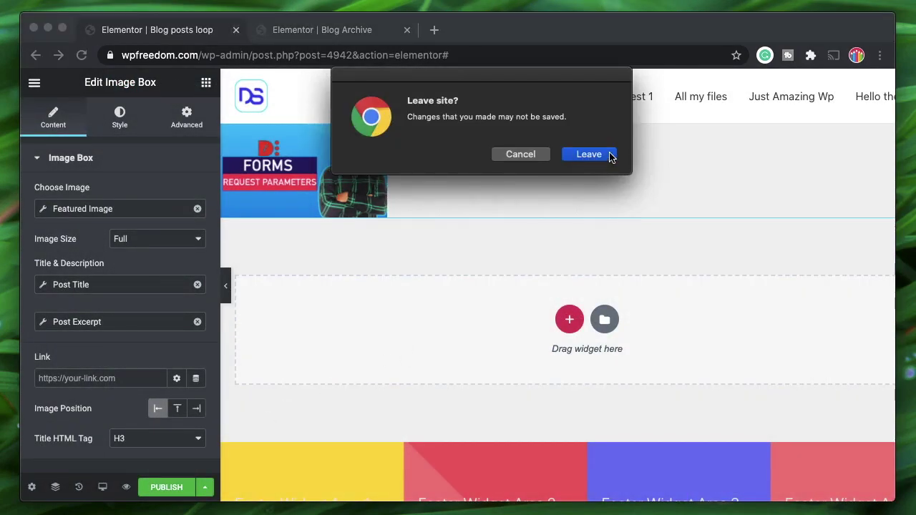
click(589, 154)
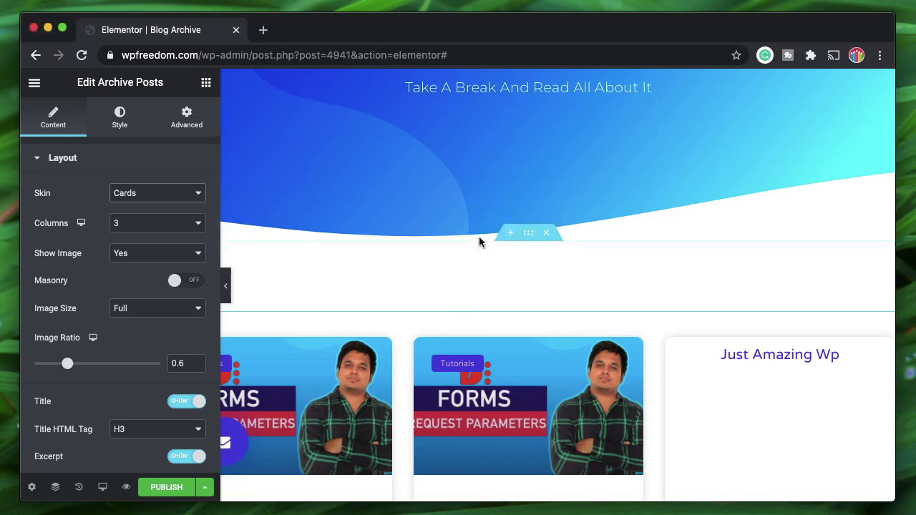
Publish the Blog Archive template with an Include > Archives > Posts Archive condition.
scroll(380, 254, up, 4)
click(166, 488)
click(458, 403)
click(486, 373)
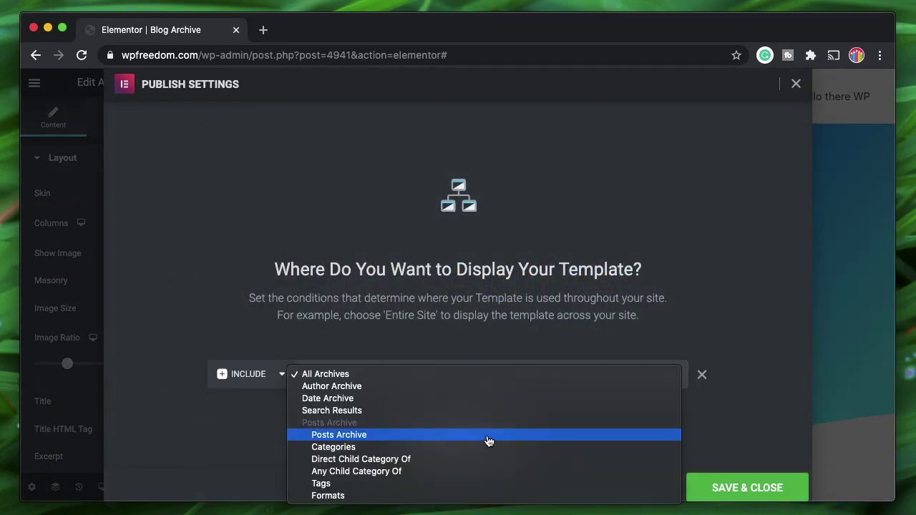
click(489, 441)
click(718, 486)
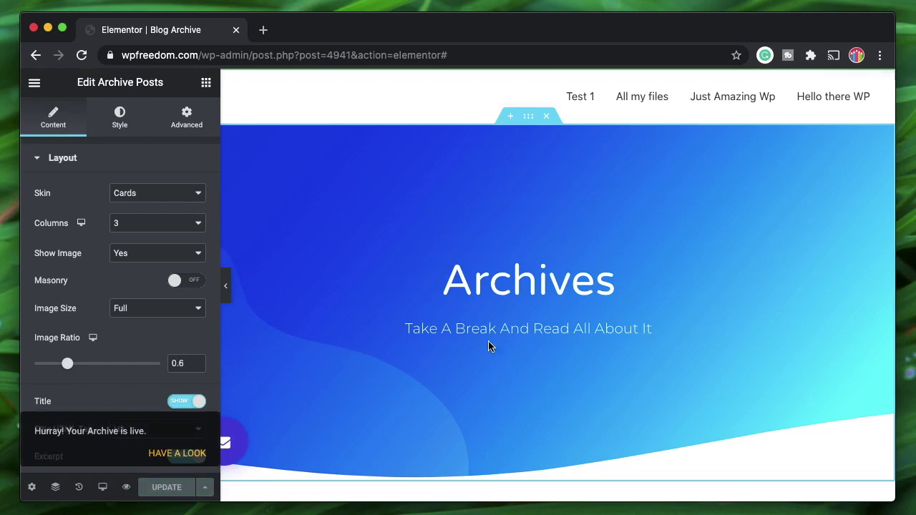
Reload the editor and scroll to view the archive's post card grid.
click(82, 55)
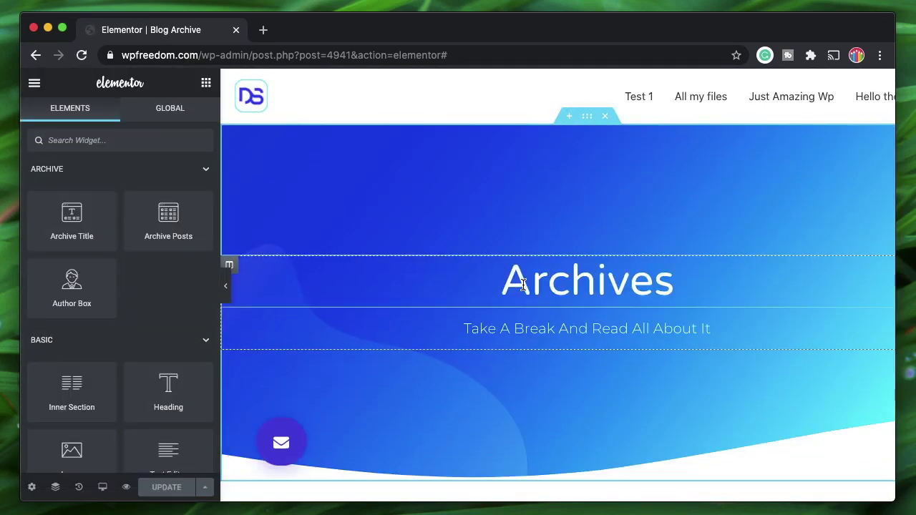
scroll(587, 387, down, 5)
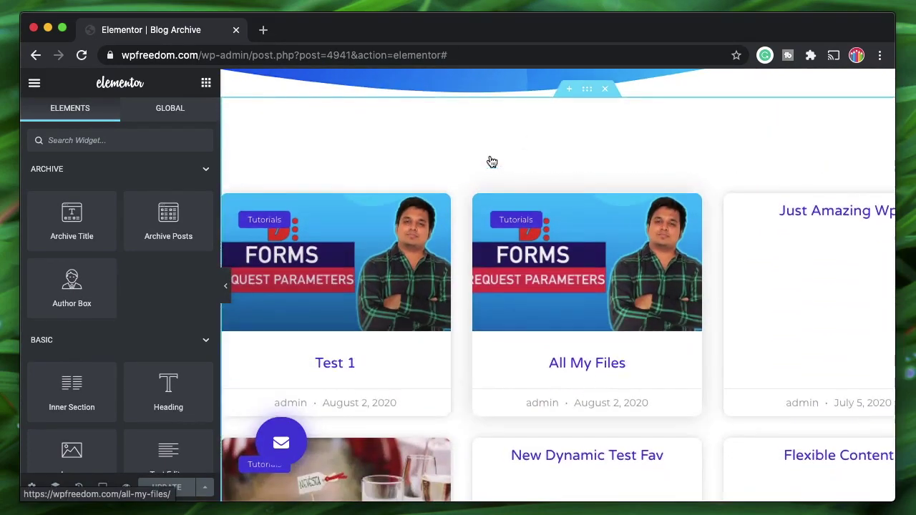
scroll(644, 171, right, 2)
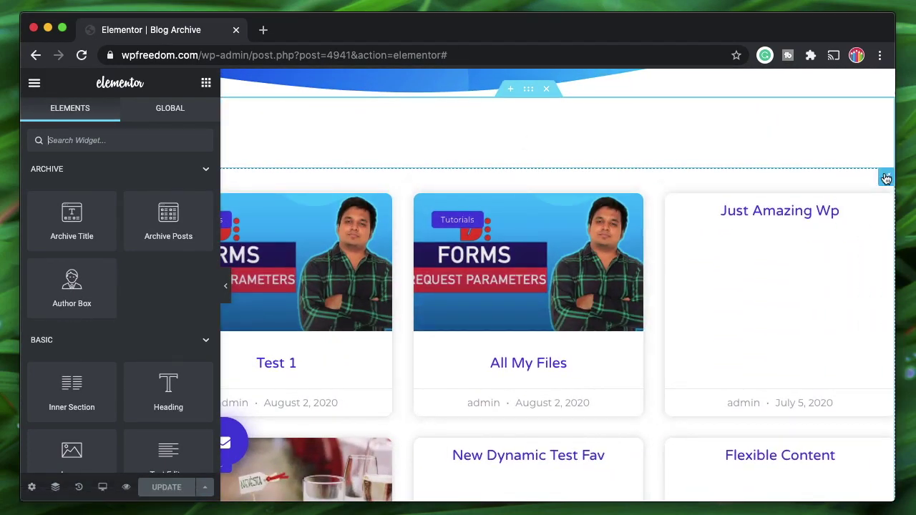
Switch the Archive Posts widget to the Custom skin with Blog loop as default template.
click(886, 178)
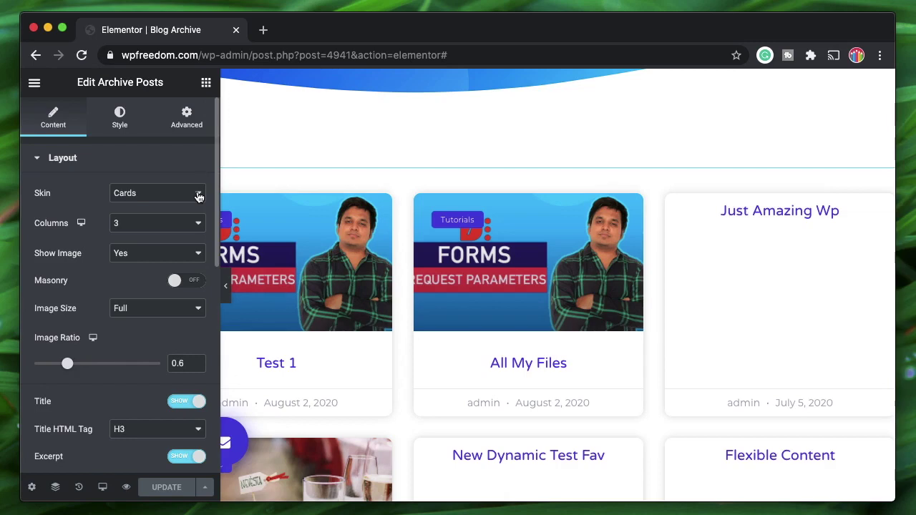
click(169, 193)
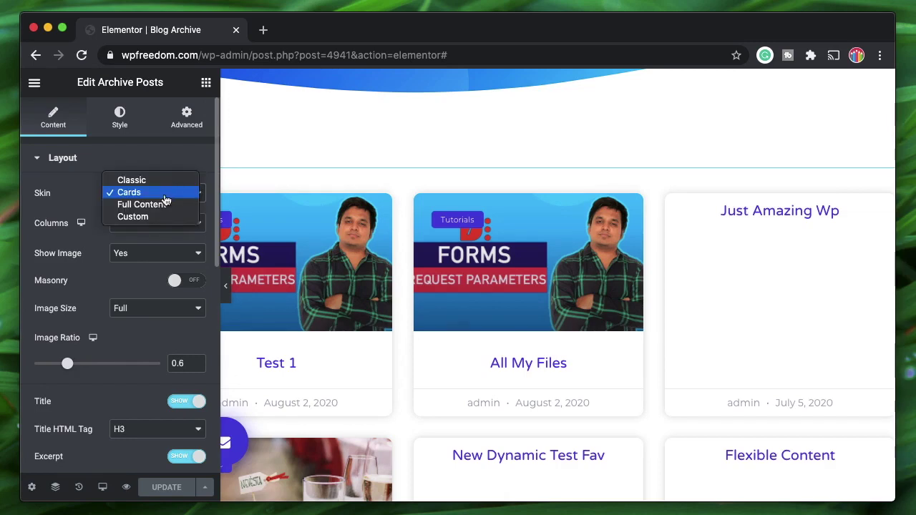
click(152, 217)
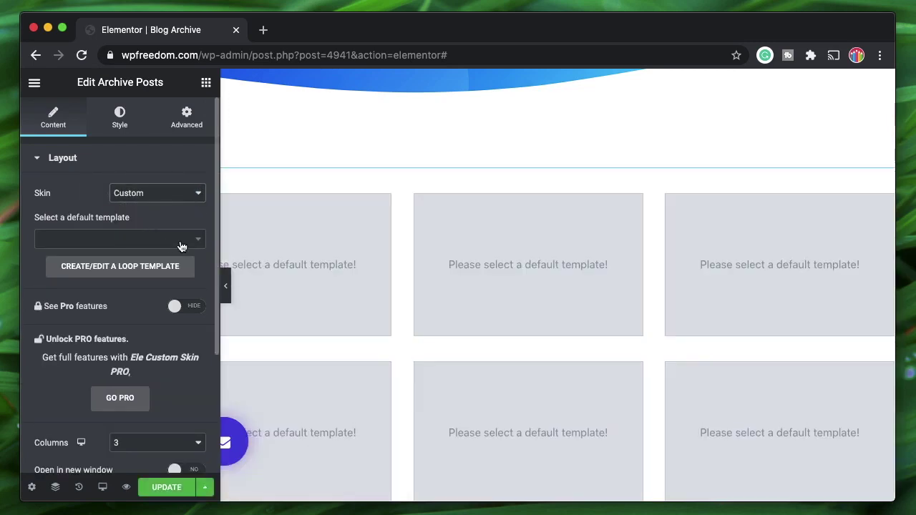
click(181, 244)
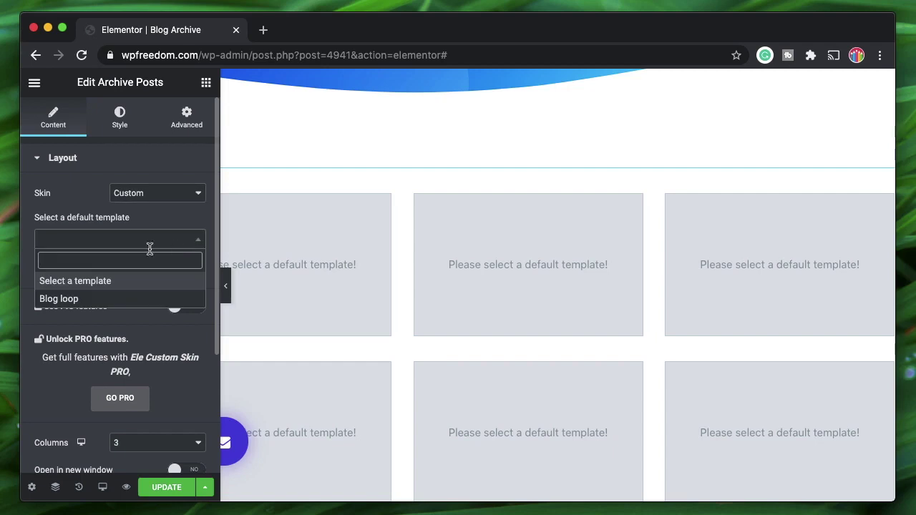
click(59, 299)
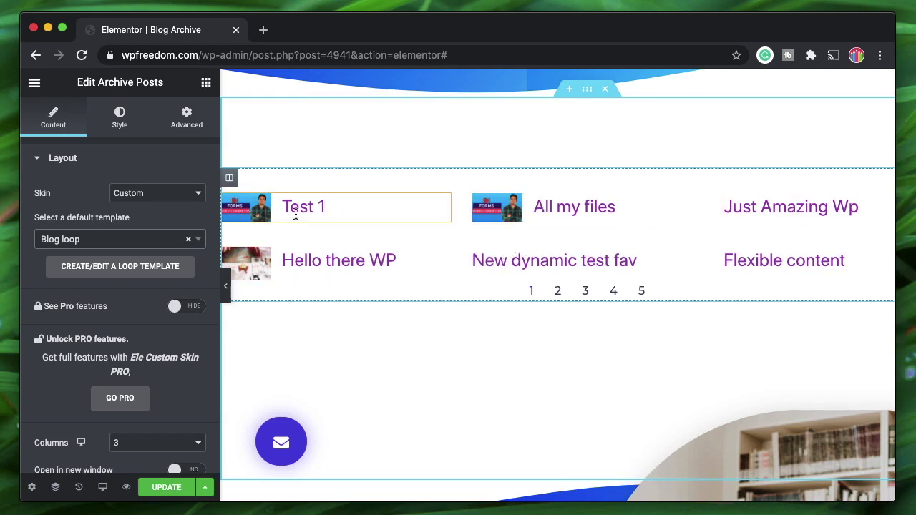
Change the archive posts Columns to 2, then to 1.
scroll(139, 376, down, 3)
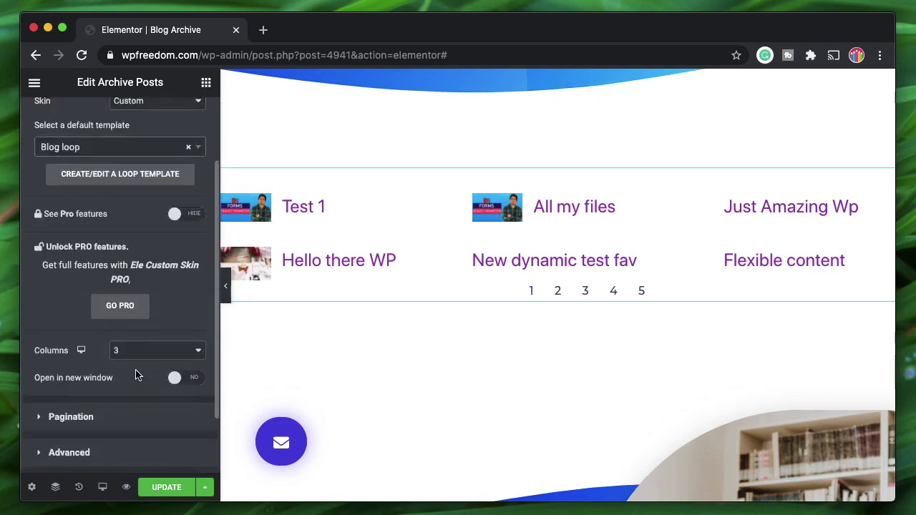
click(157, 337)
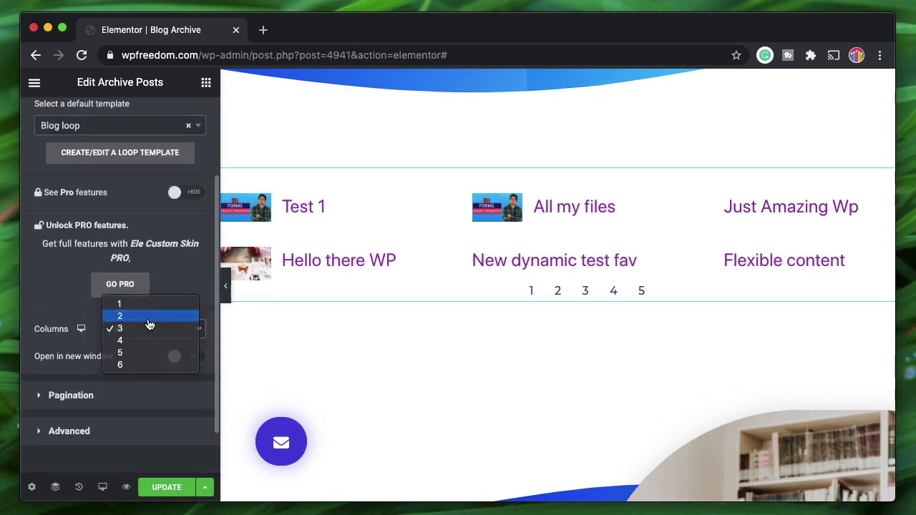
click(148, 322)
click(171, 337)
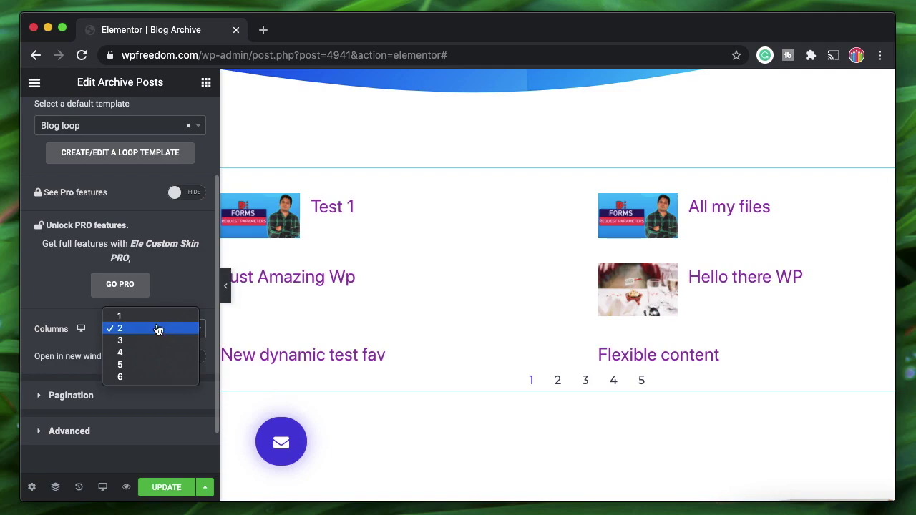
click(156, 316)
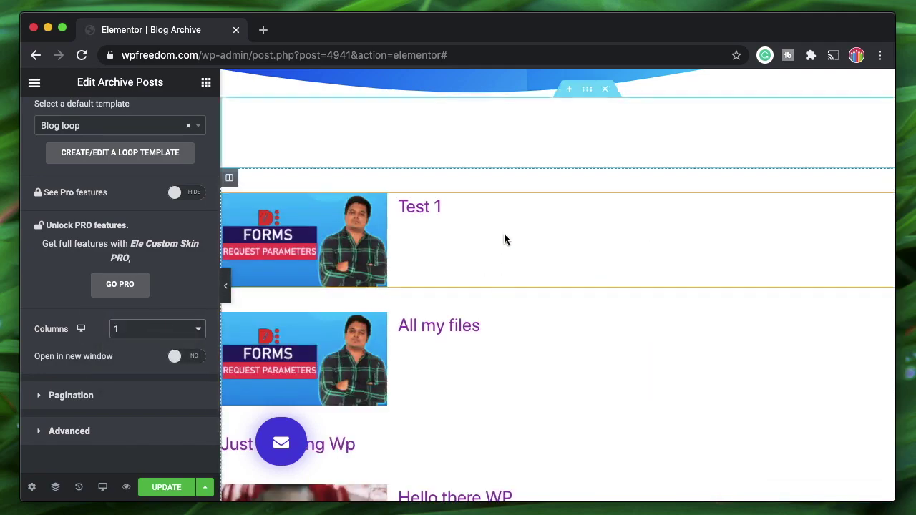
Open Theme Builder's Loop templates list in a new tab via Create/Edit a Loop Template.
scroll(487, 279, down, 6)
scroll(487, 275, up, 5)
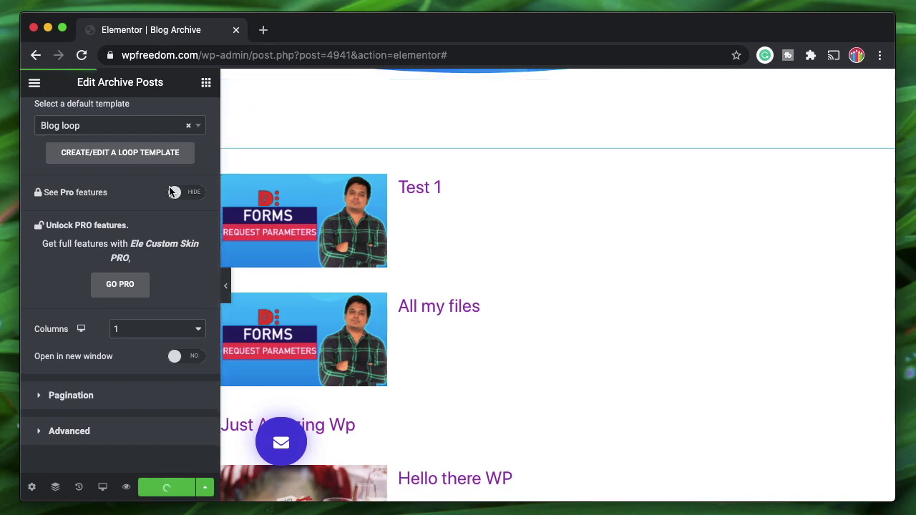
click(134, 159)
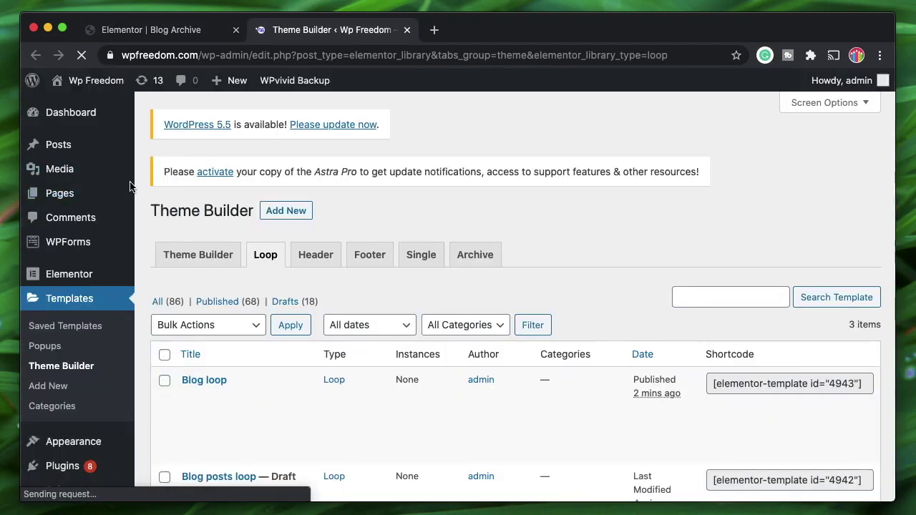
scroll(282, 366, down, 3)
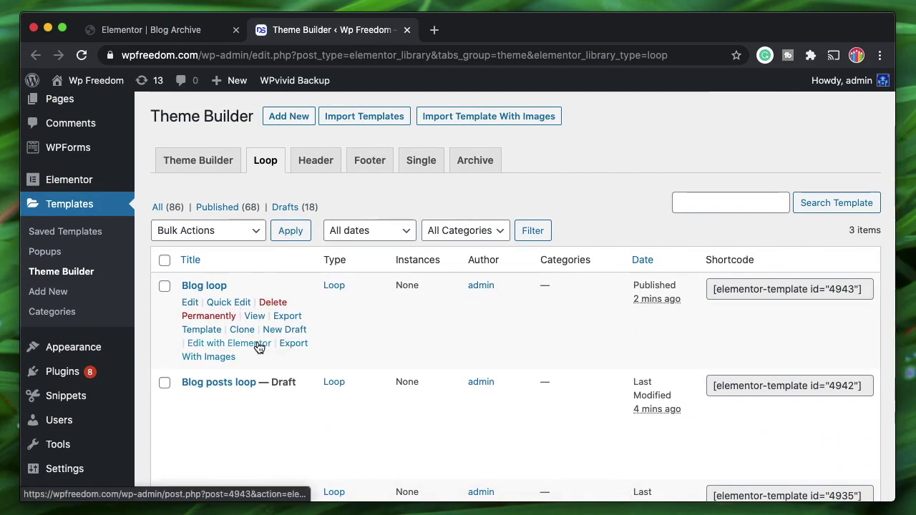
Open the Blog loop template in Elementor and delete its Image Box widget.
click(259, 345)
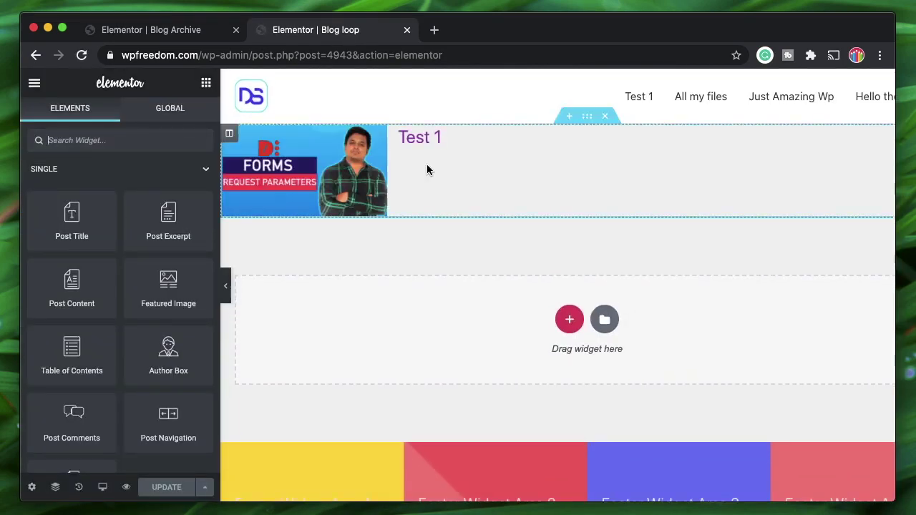
click(427, 164)
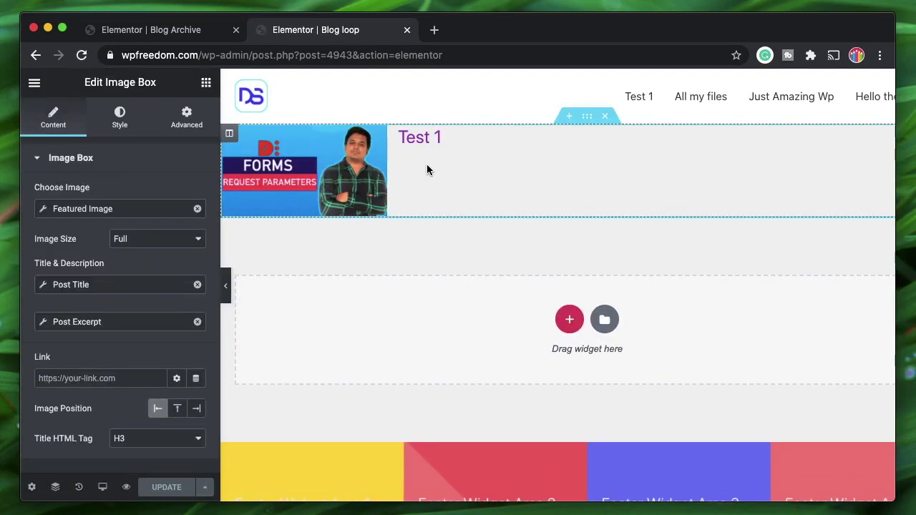
click(206, 84)
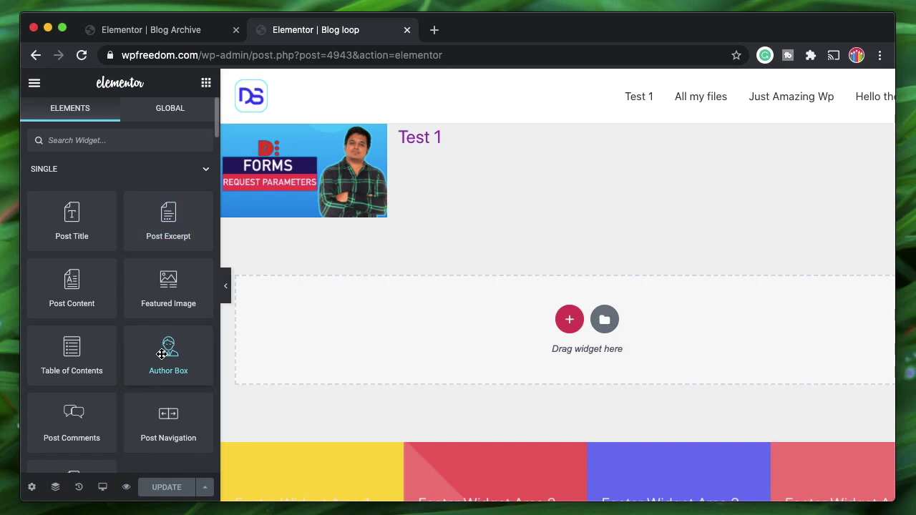
scroll(78, 386, down, 15)
right_click(527, 172)
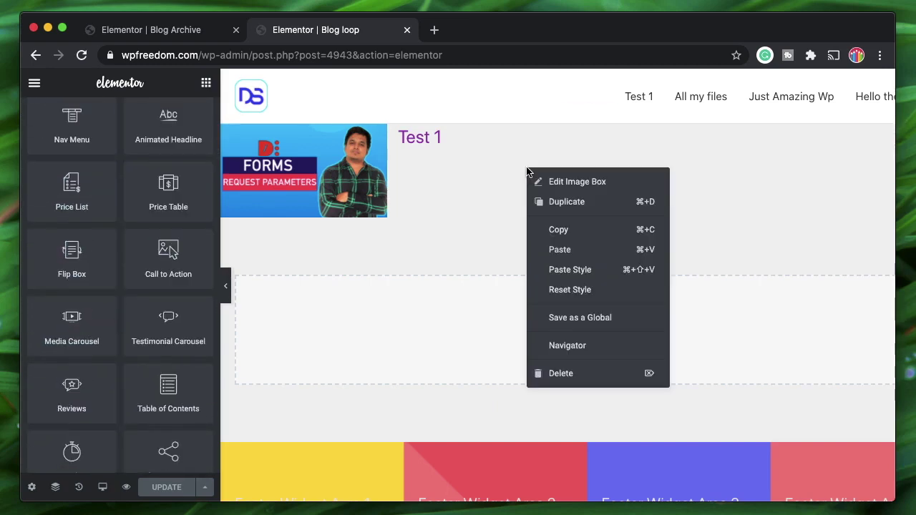
click(565, 375)
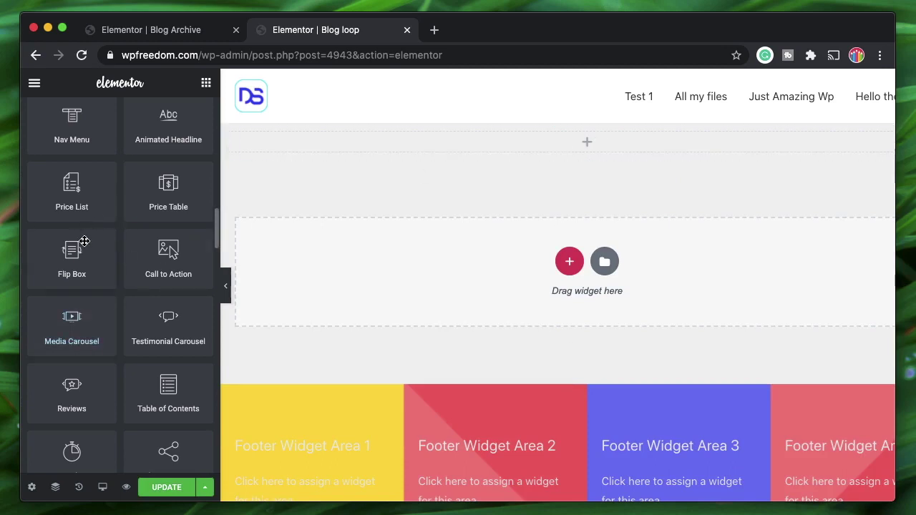
Place a Flip Box in the template with its front heading set to dynamic Post Date.
drag(75, 259, 477, 138)
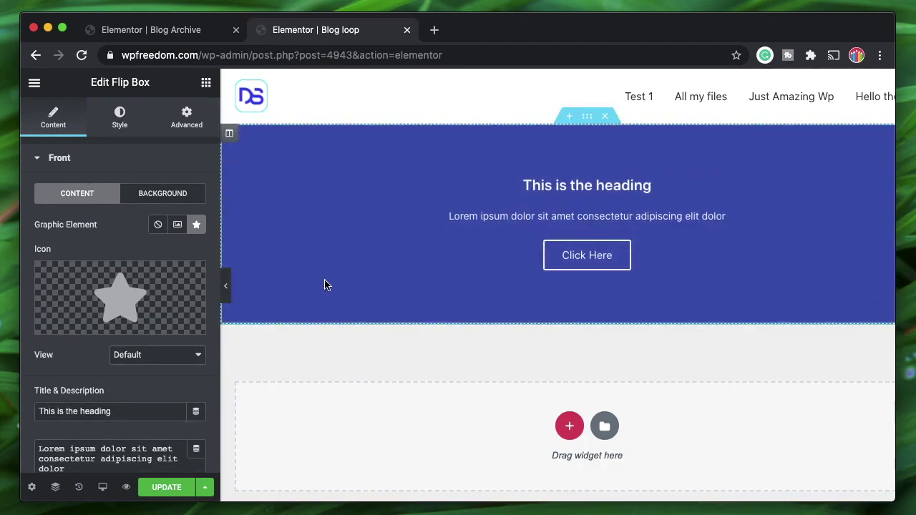
scroll(91, 313, down, 3)
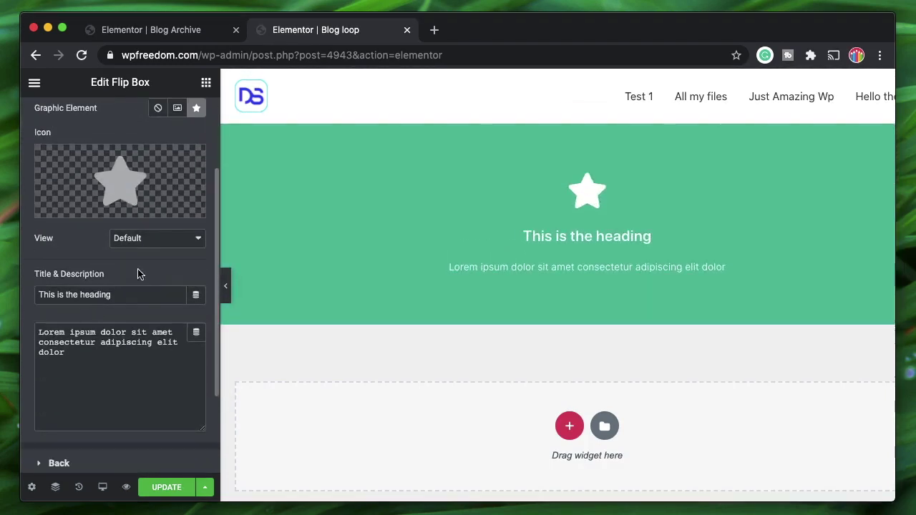
click(195, 295)
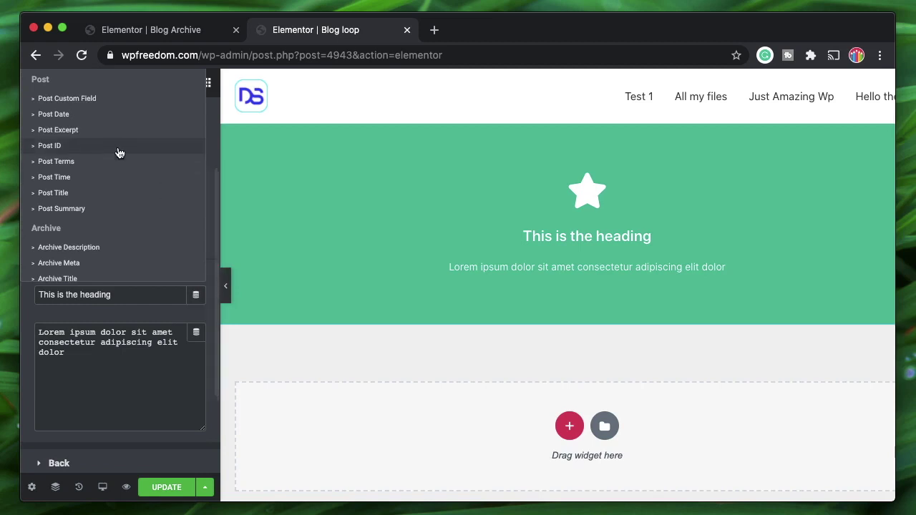
click(85, 194)
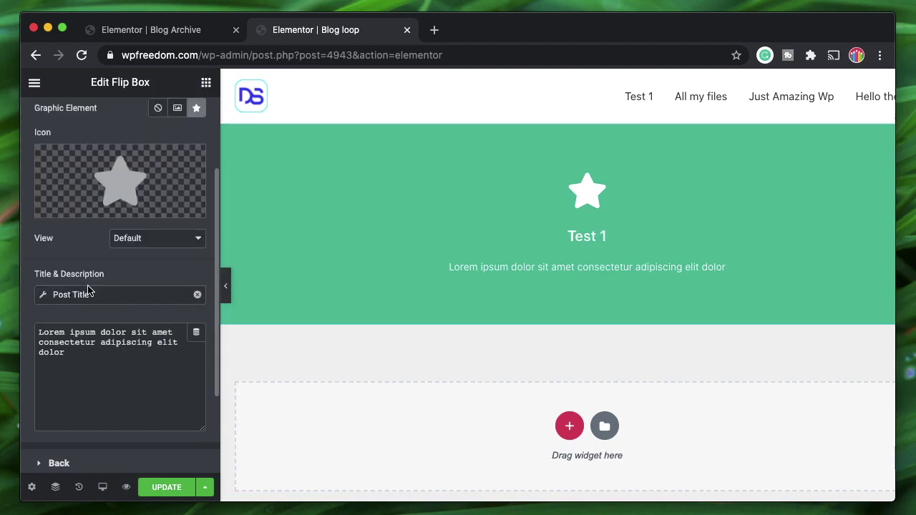
click(197, 295)
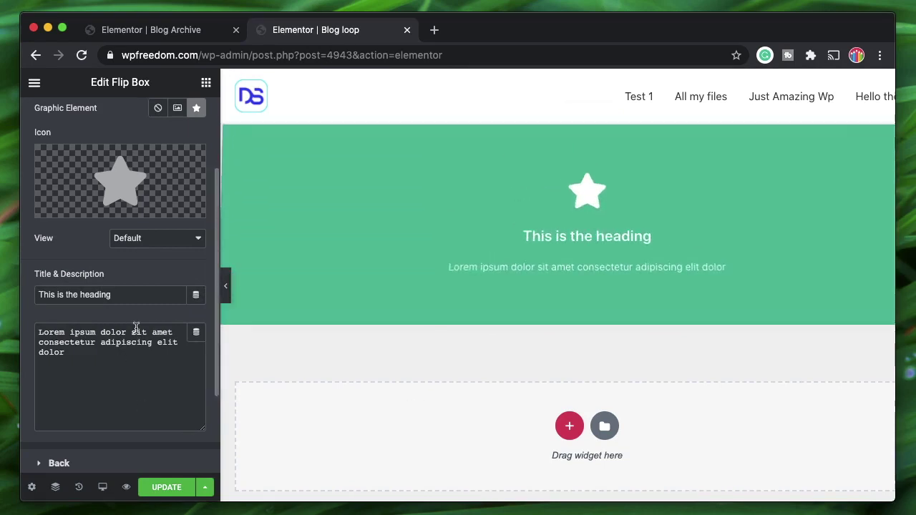
click(196, 295)
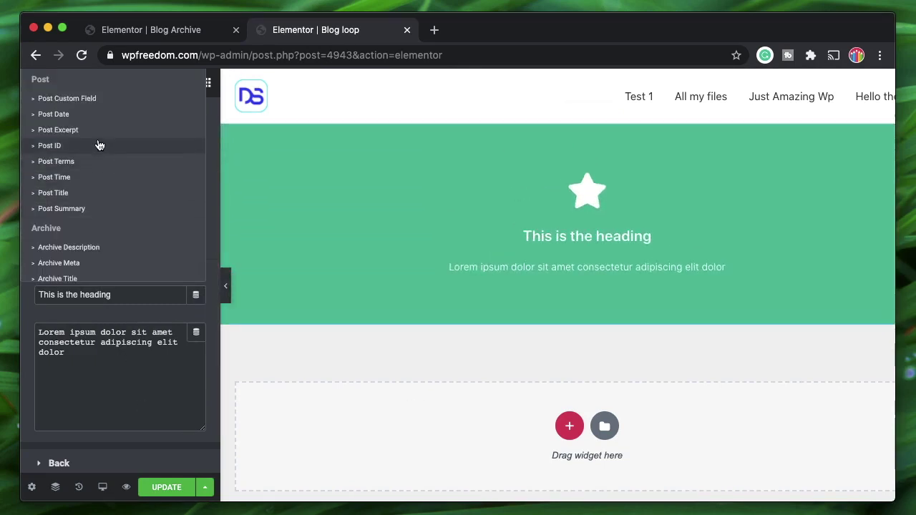
click(94, 116)
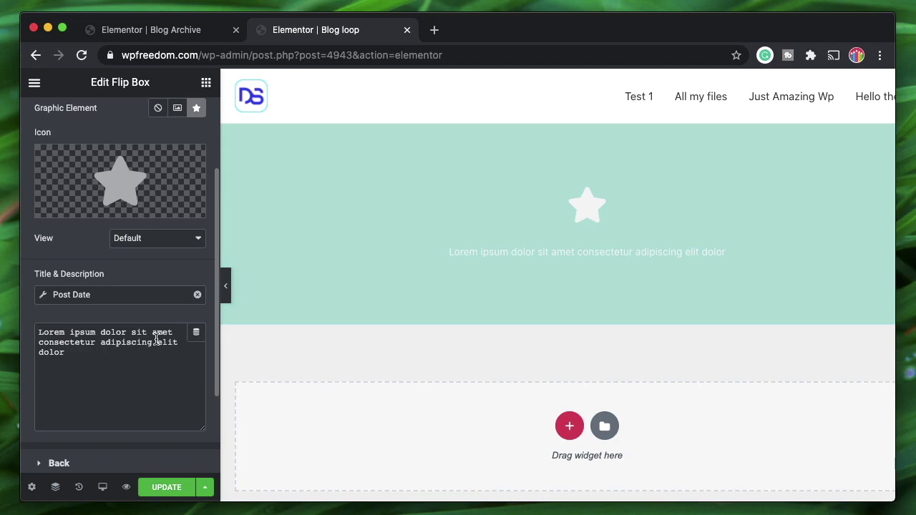
Set the flip box's front description to the dynamic Author Name.
click(196, 332)
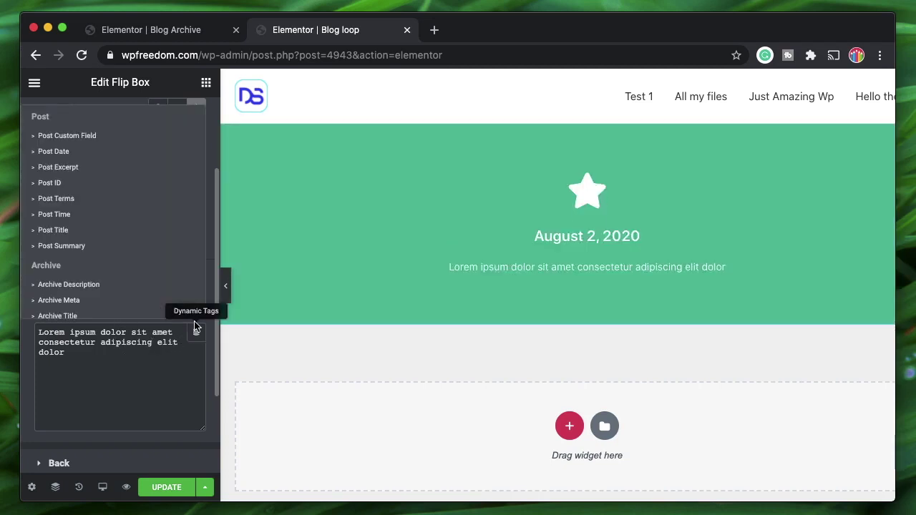
scroll(122, 235, down, 3)
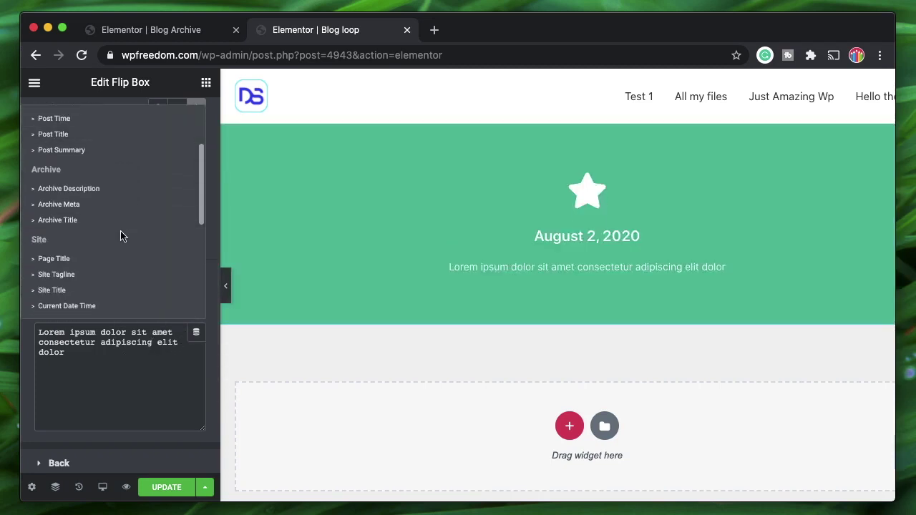
scroll(101, 282, down, 5)
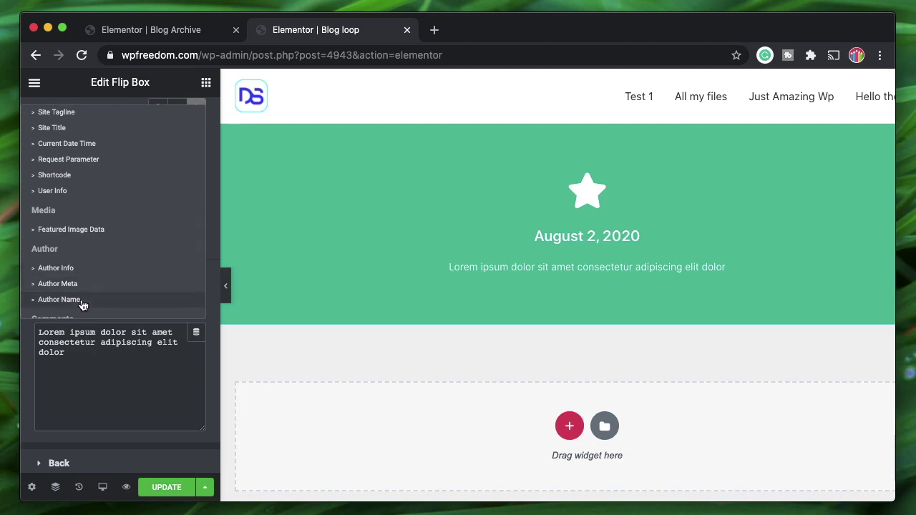
click(81, 300)
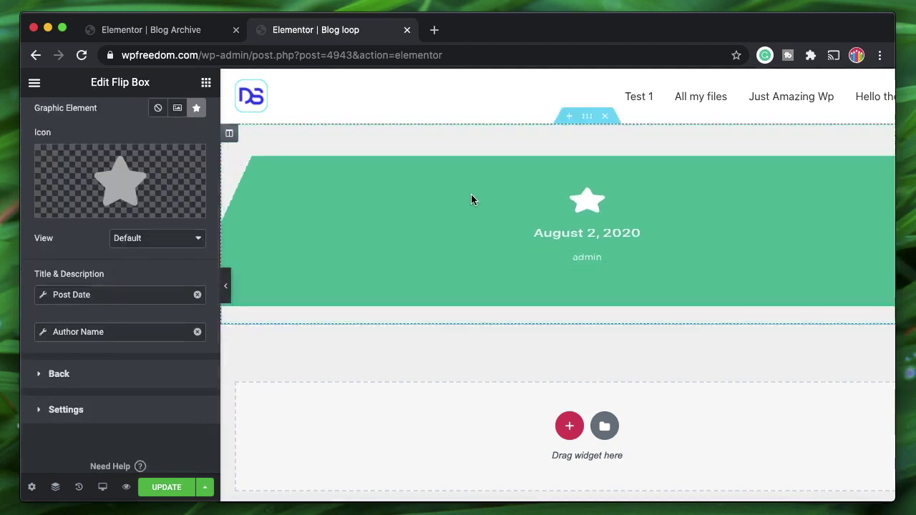
mouse_move(472, 200)
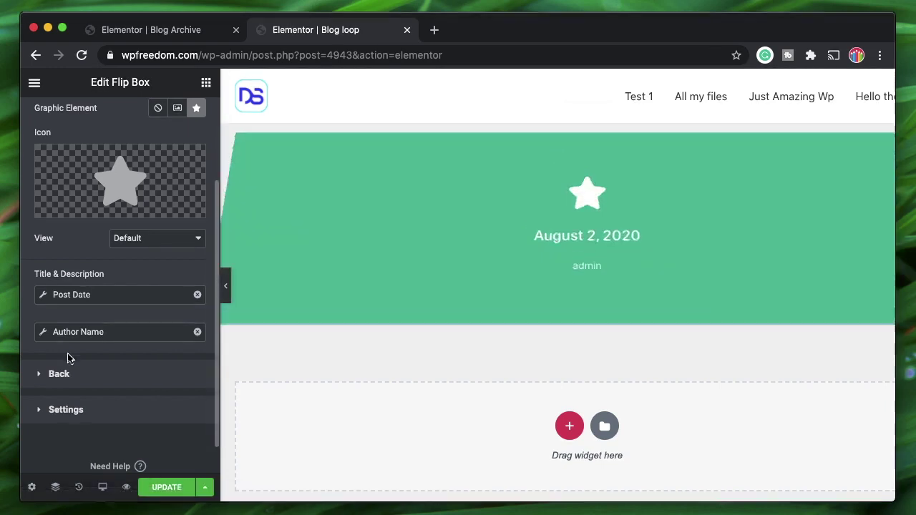
click(84, 375)
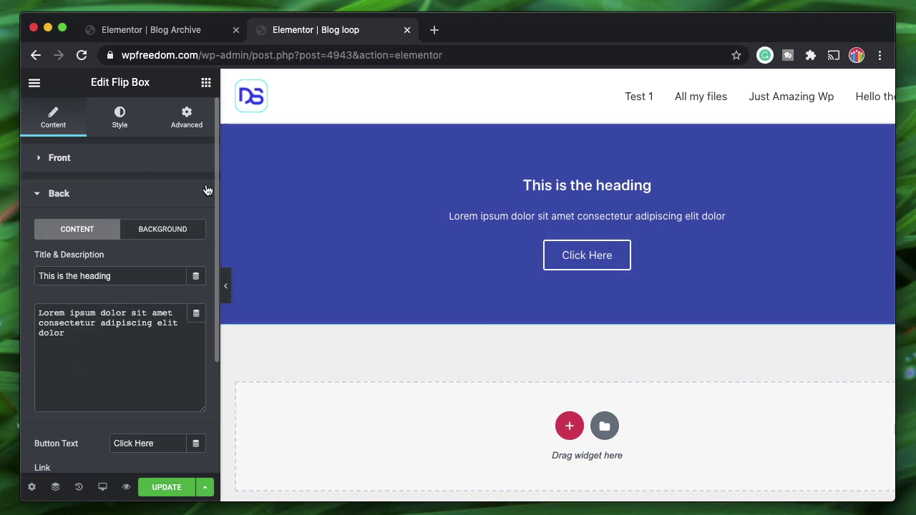
Set the flip box back heading to Post Title and its description to Post Excerpt.
click(133, 31)
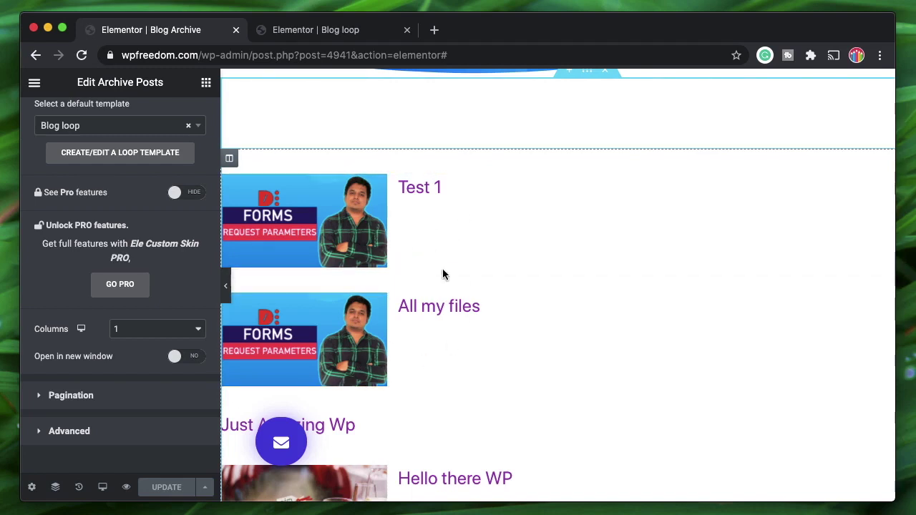
click(307, 35)
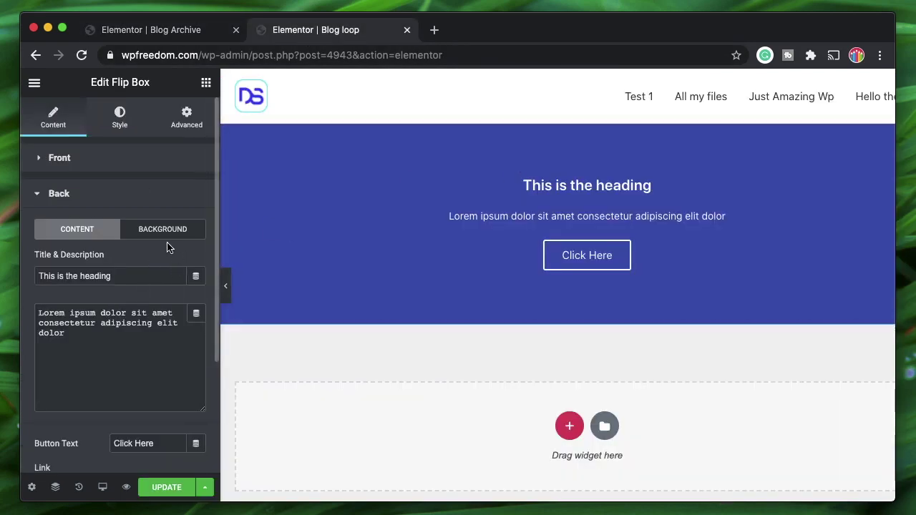
click(197, 278)
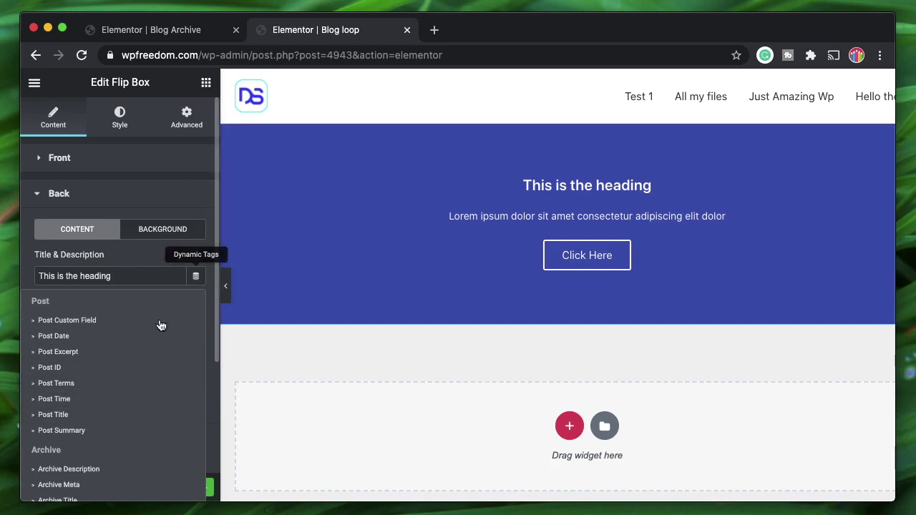
click(105, 416)
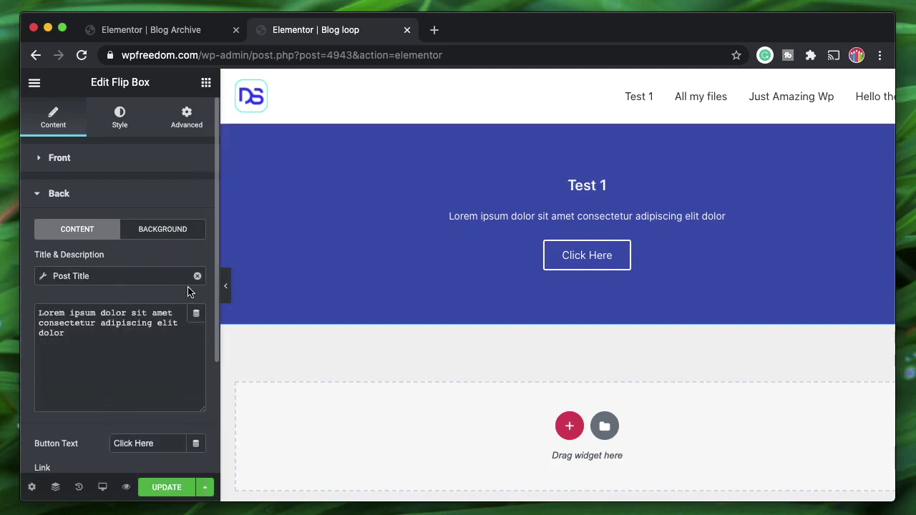
click(196, 315)
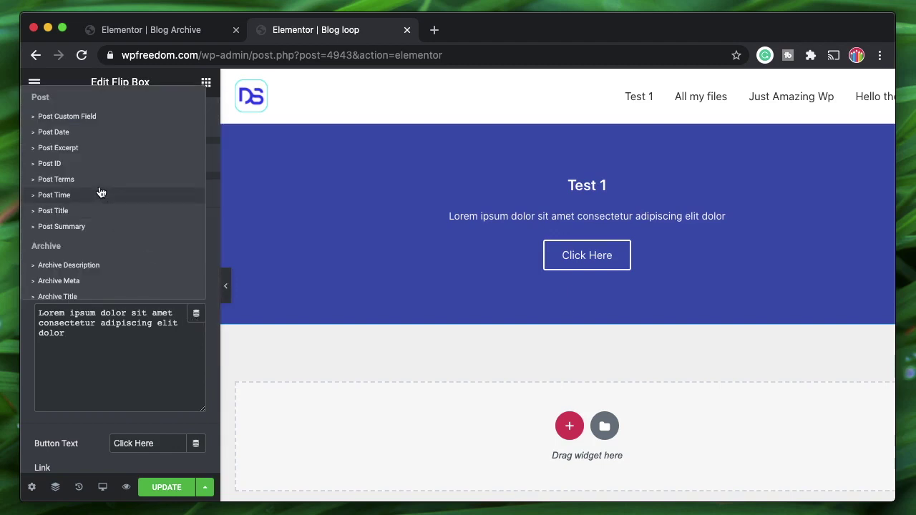
click(94, 150)
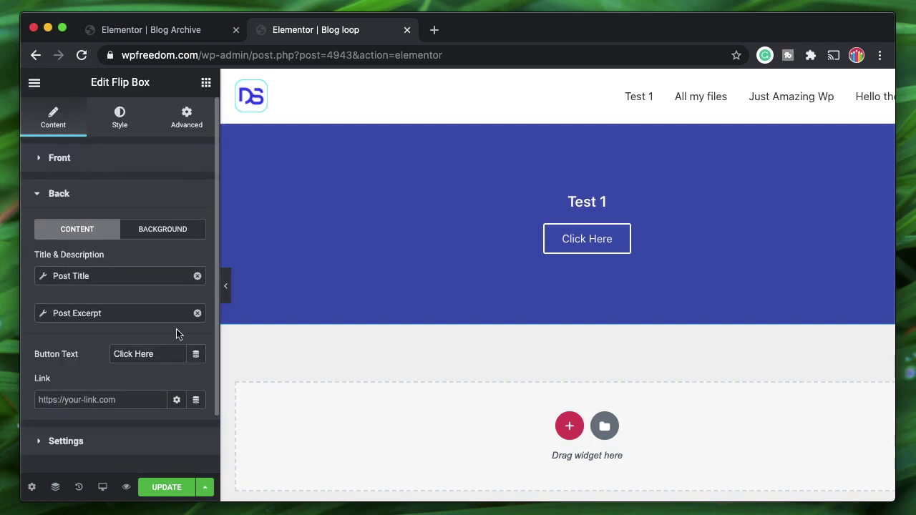
Change the back button text to 'Read Post' and link it to the dynamic Post URL.
scroll(79, 369, down, 1)
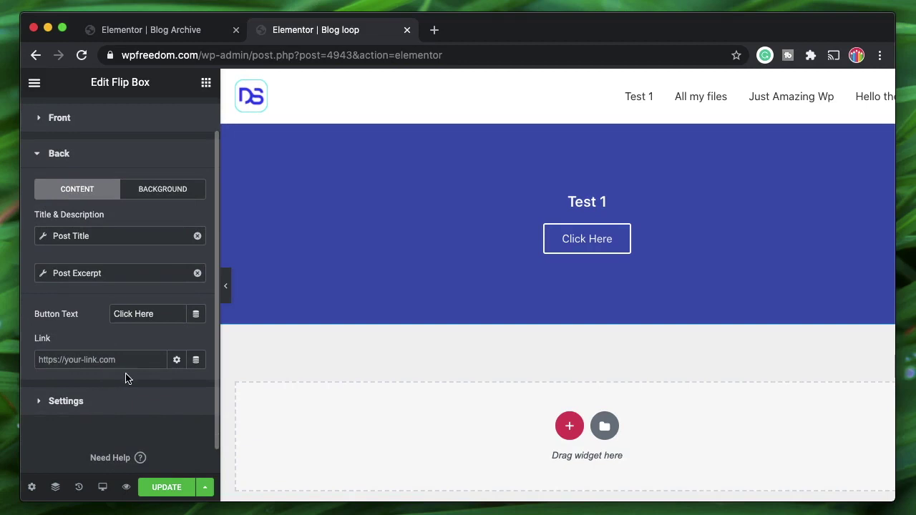
triple_click(161, 310)
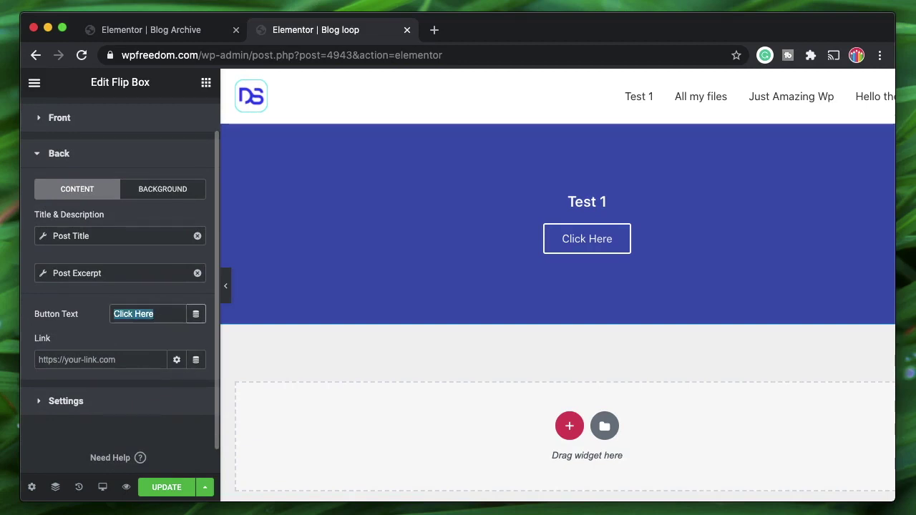
text(Read Post)
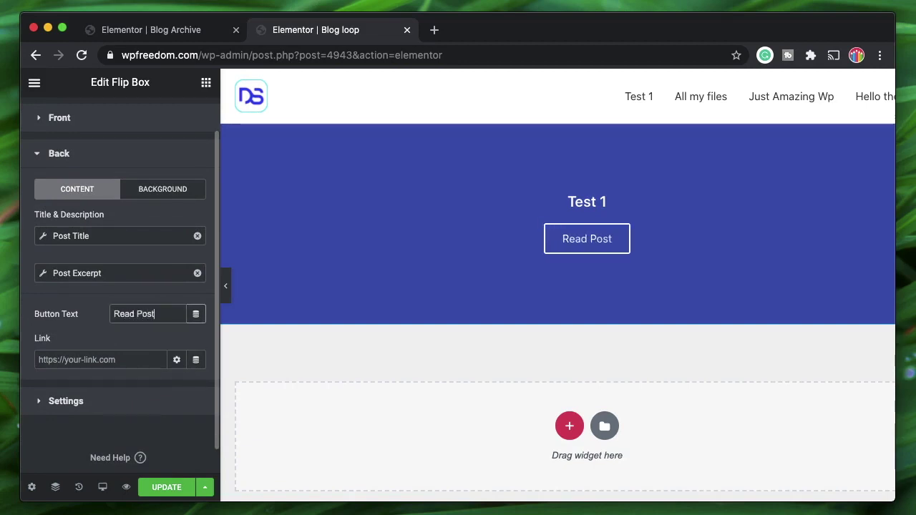
click(194, 363)
click(120, 179)
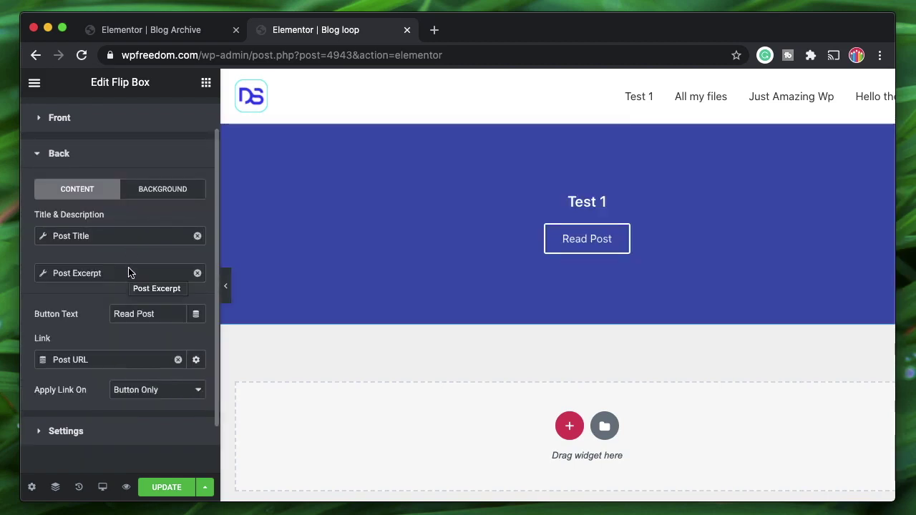
click(71, 151)
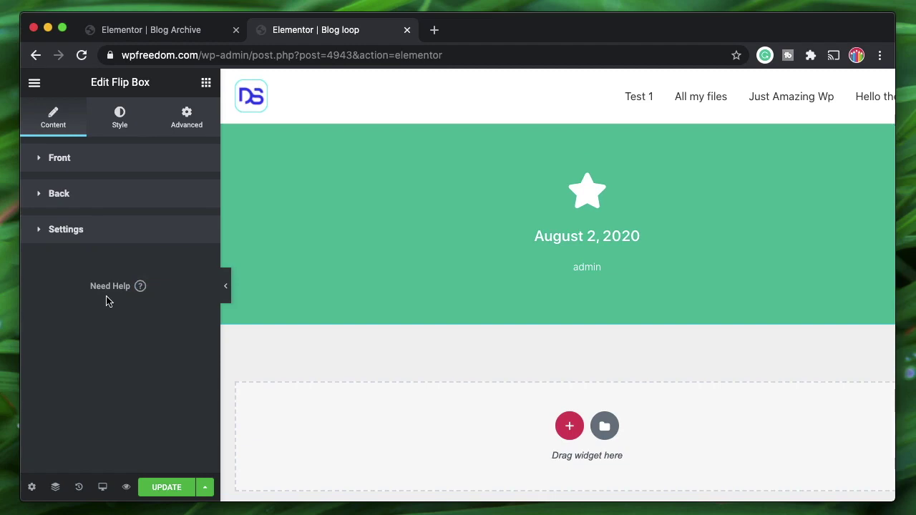
Update the flip-box loop, save it as a library template named 'B', and return to Blog Archive.
click(165, 481)
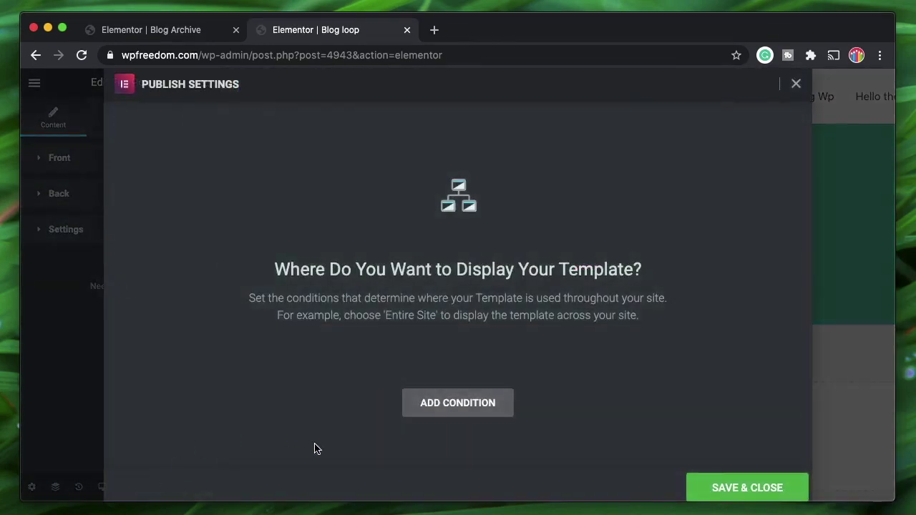
click(798, 84)
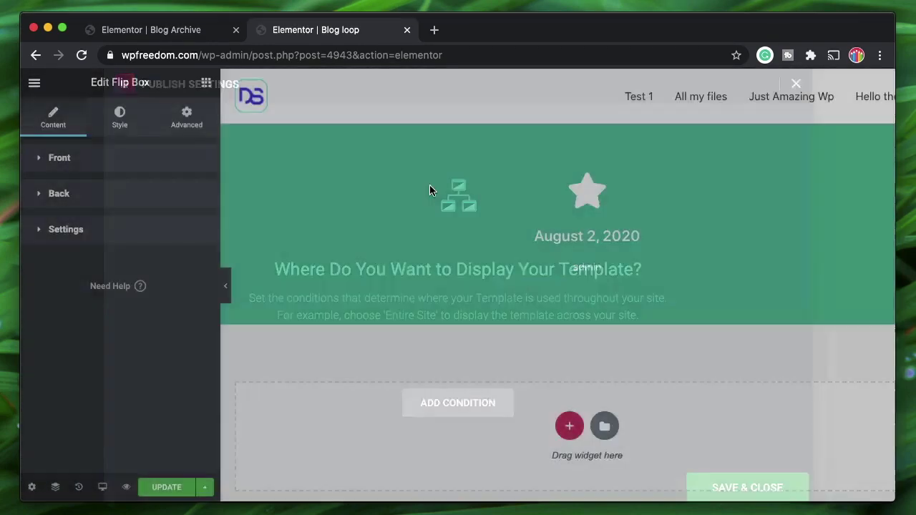
click(211, 488)
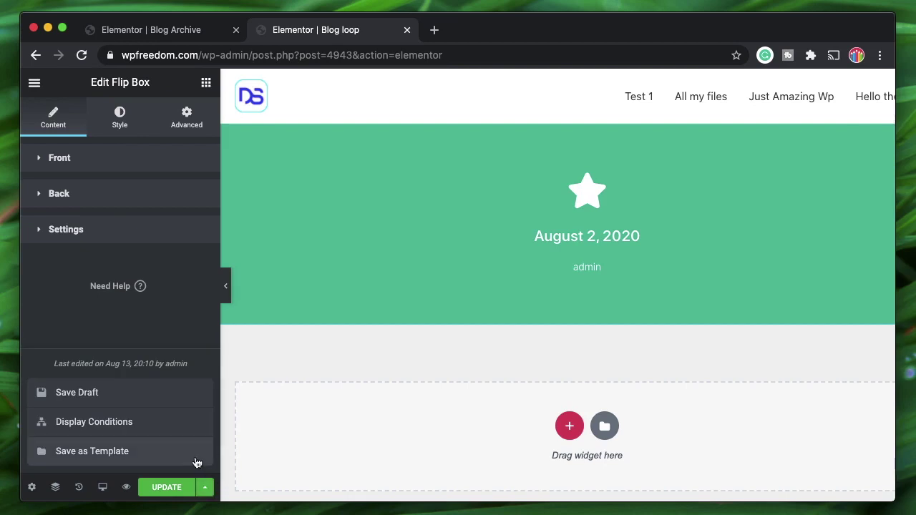
click(196, 463)
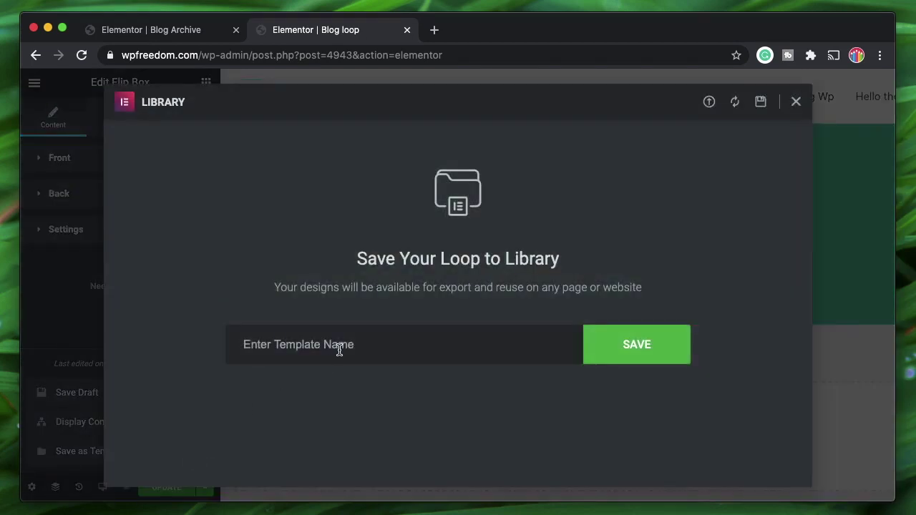
text(Blog)
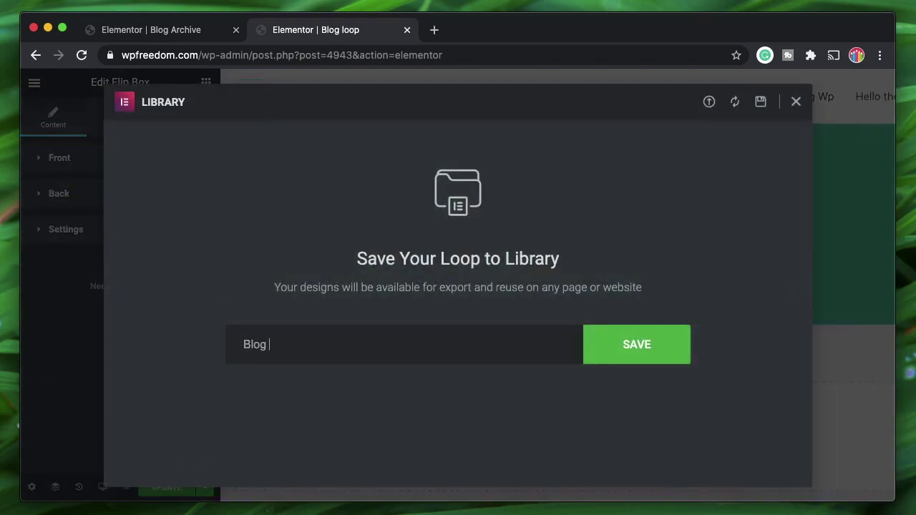
click(652, 348)
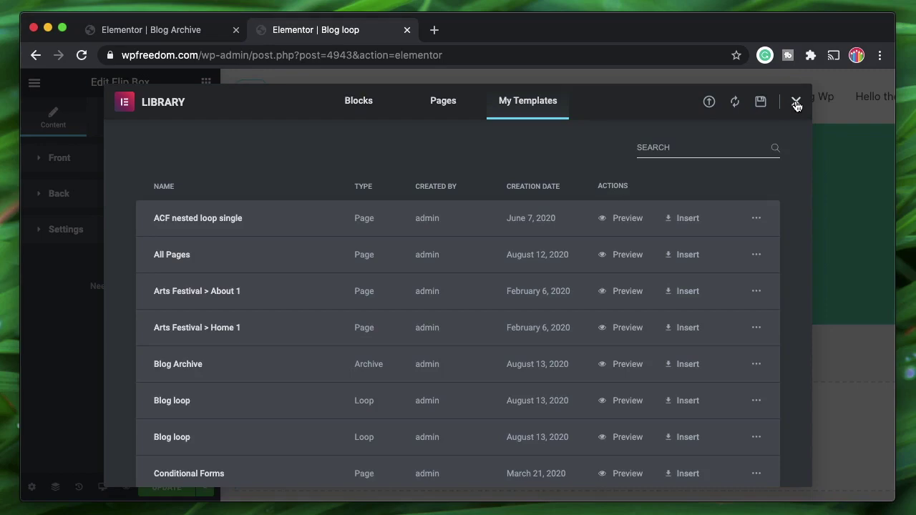
click(796, 104)
click(141, 33)
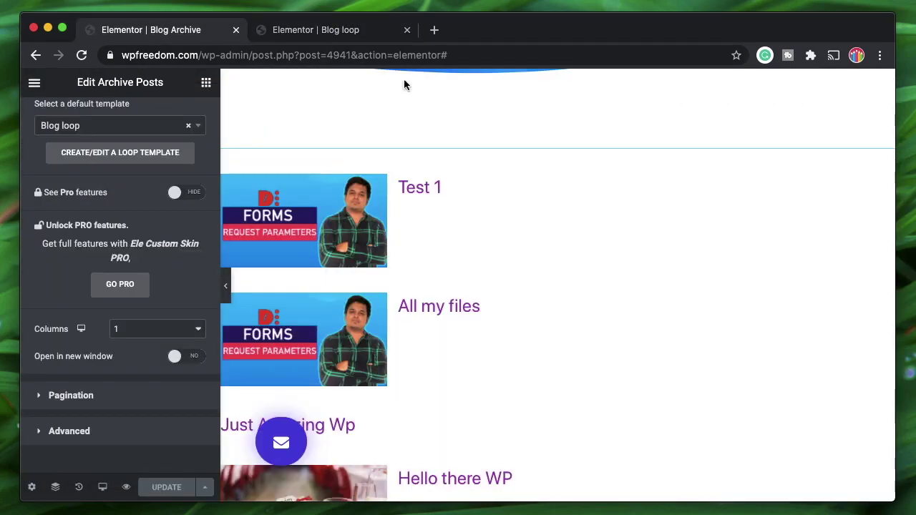
Reload the Blog Archive editor and reselect the Blog loop template in the Archive Posts widget.
click(81, 56)
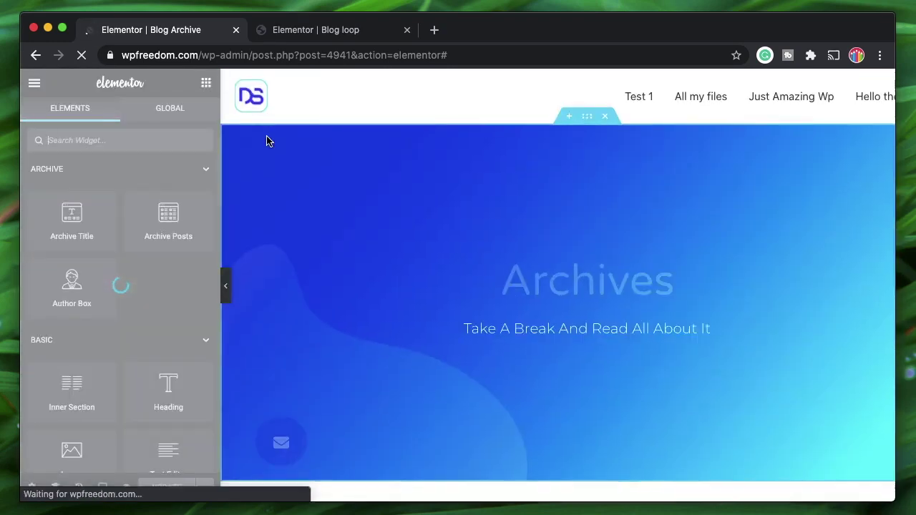
scroll(372, 313, down, 6)
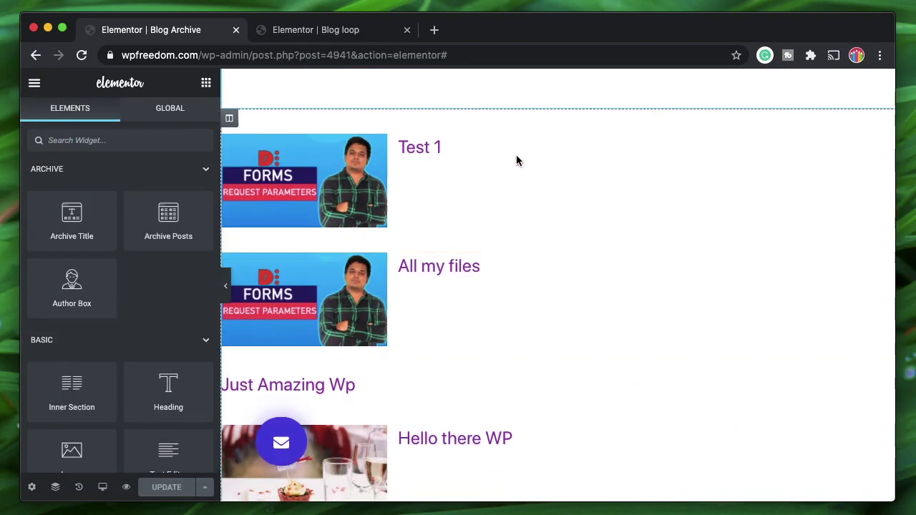
scroll(589, 167, right, 2)
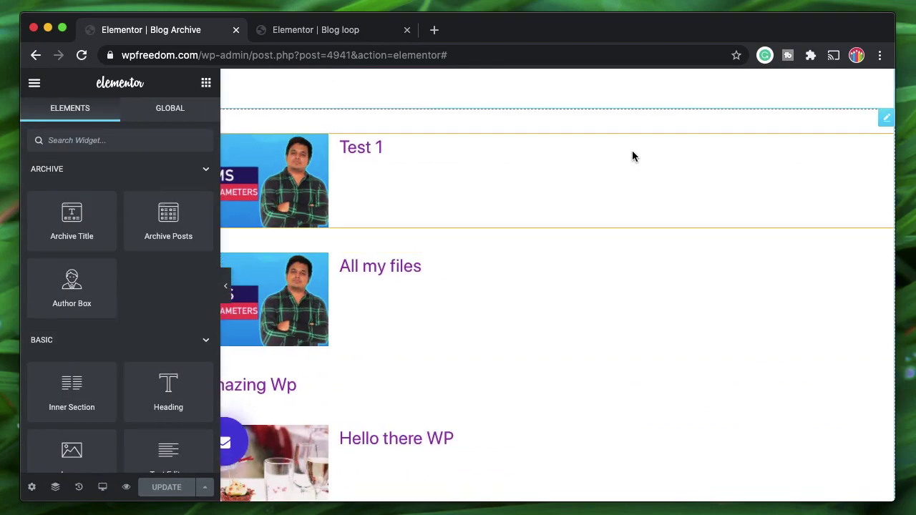
click(886, 120)
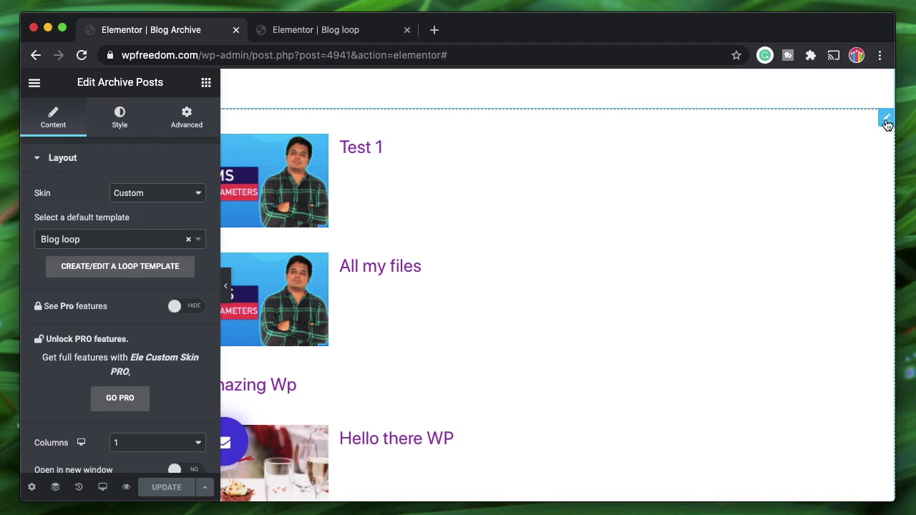
click(188, 239)
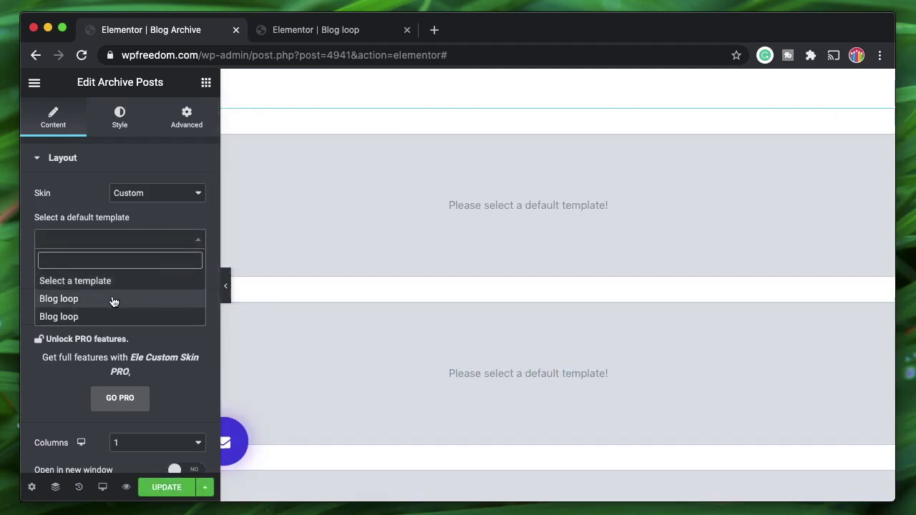
click(103, 315)
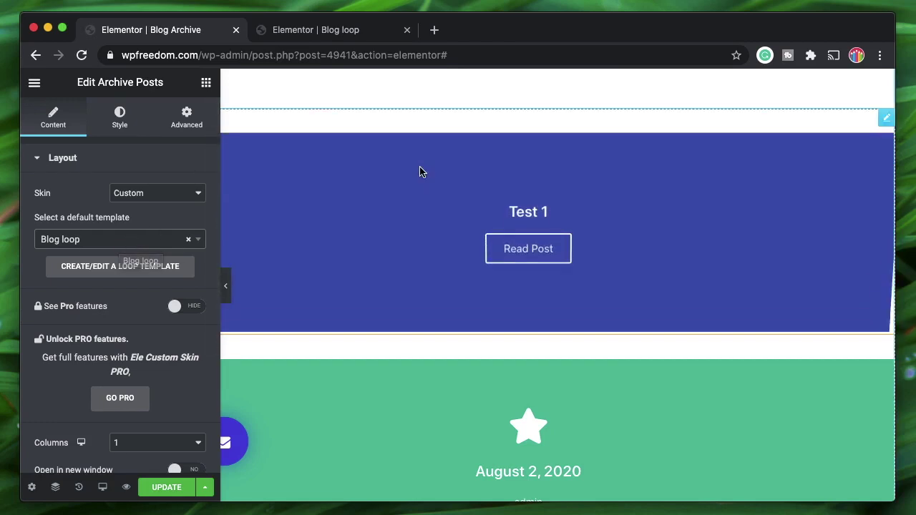
Scroll the preview to confirm each post shows as a flip box with date, author, title and Read Post.
scroll(370, 458, down, 3)
scroll(370, 458, down, 3)
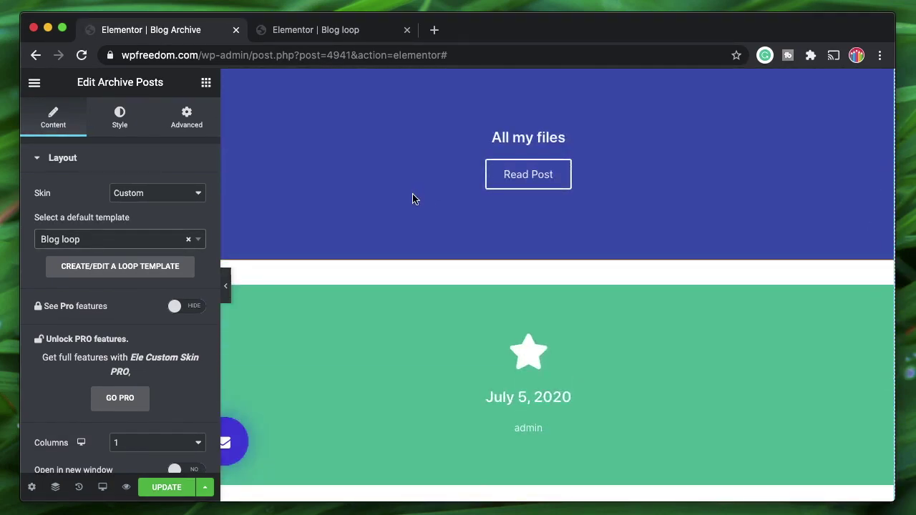
scroll(396, 353, down, 5)
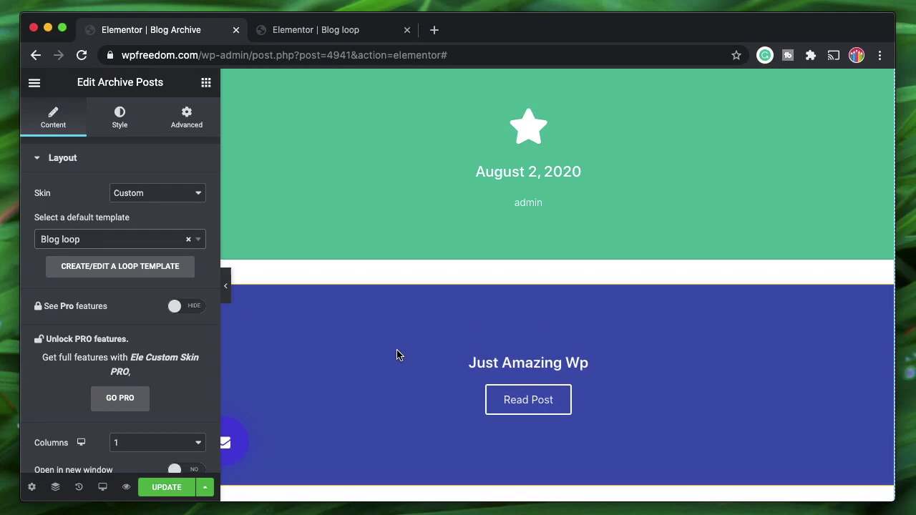
scroll(389, 201, up, 5)
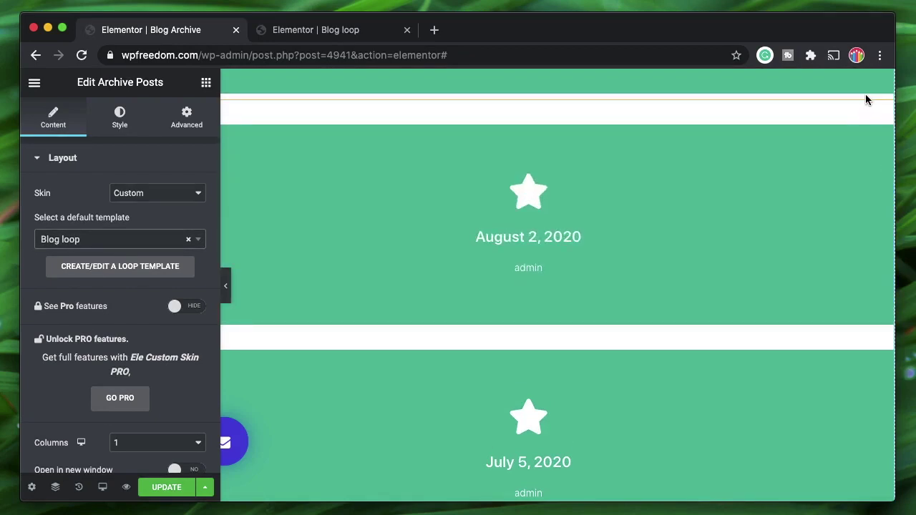
scroll(727, 270, up, 2)
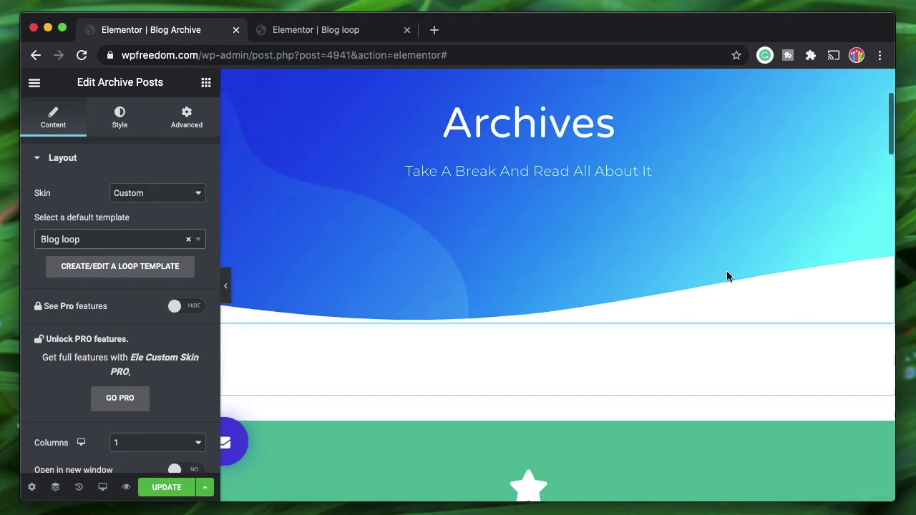
scroll(726, 271, down, 10)
mouse_move(578, 176)
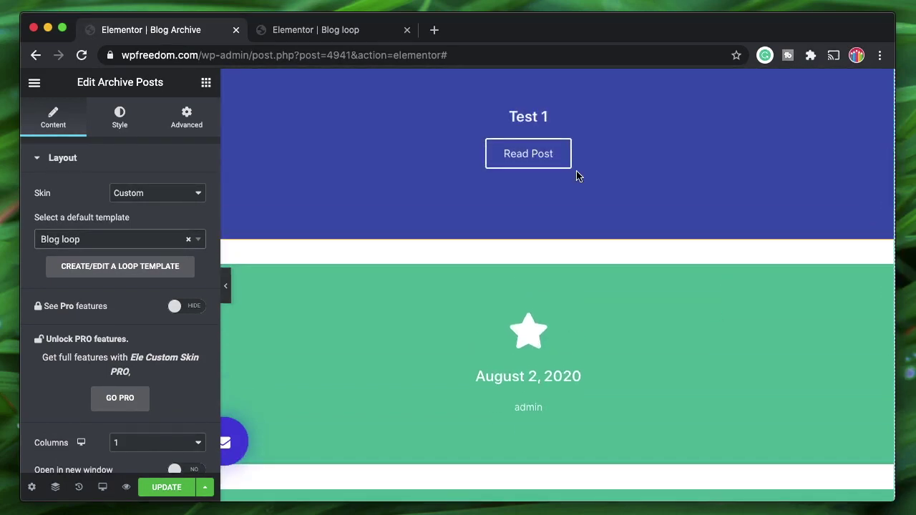
scroll(578, 176, up, 1)
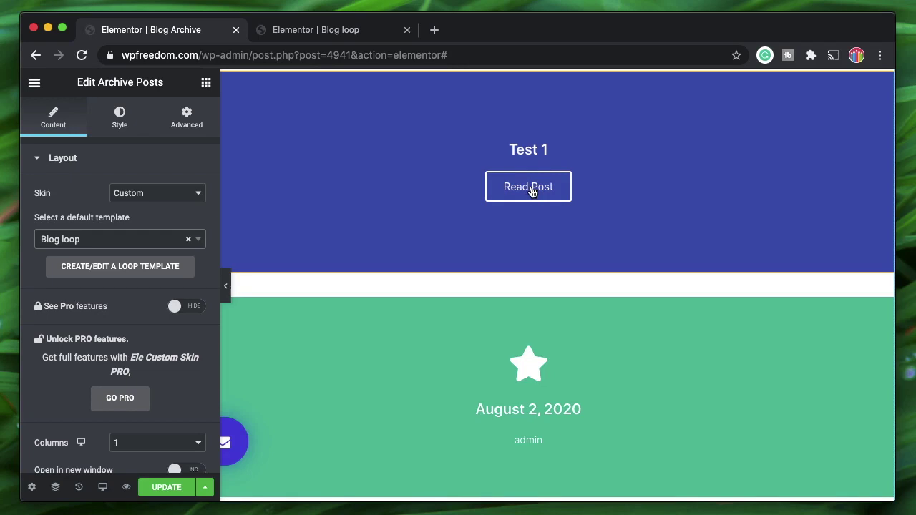
scroll(623, 229, down, 5)
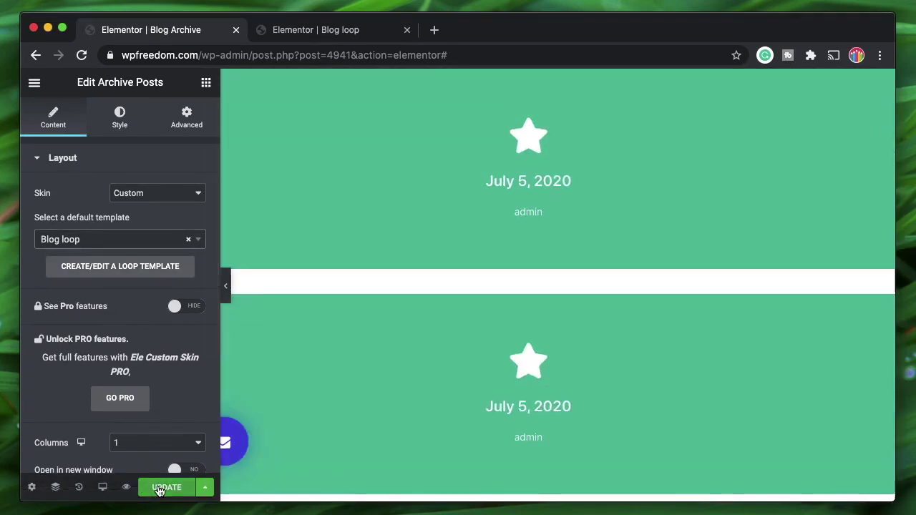
Save the archive, then give the Blog loop flip box front the dynamic Featured Image at Full size.
click(159, 490)
click(343, 31)
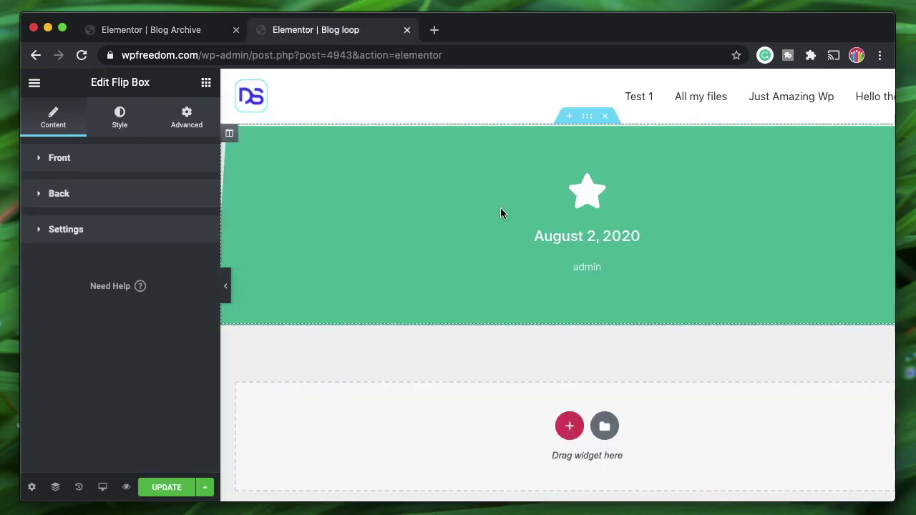
mouse_move(593, 143)
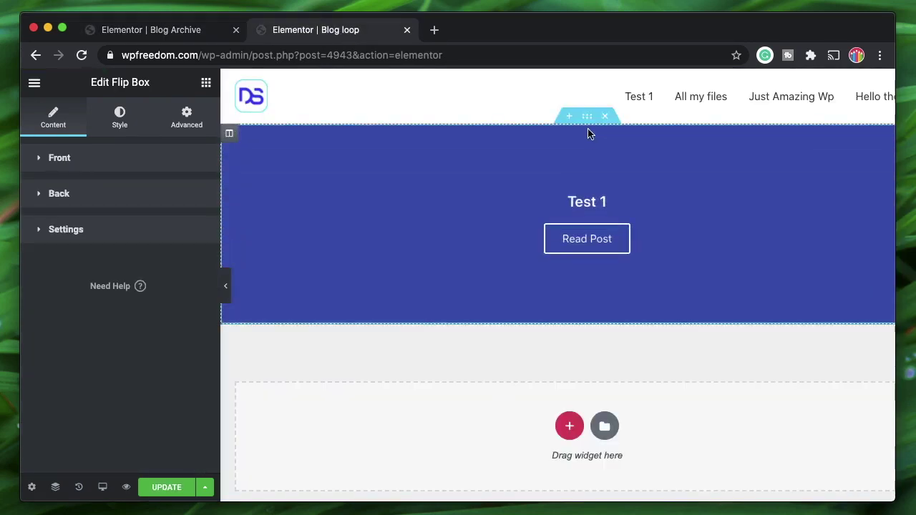
click(80, 156)
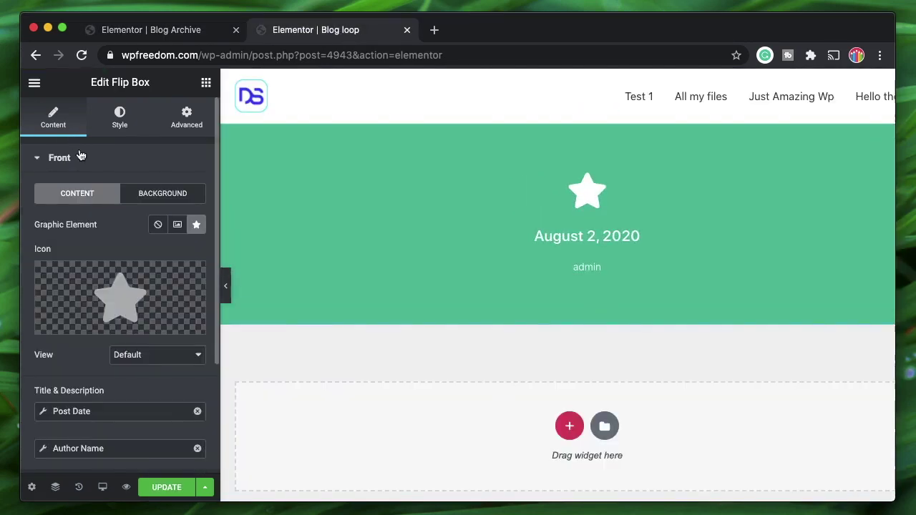
click(177, 225)
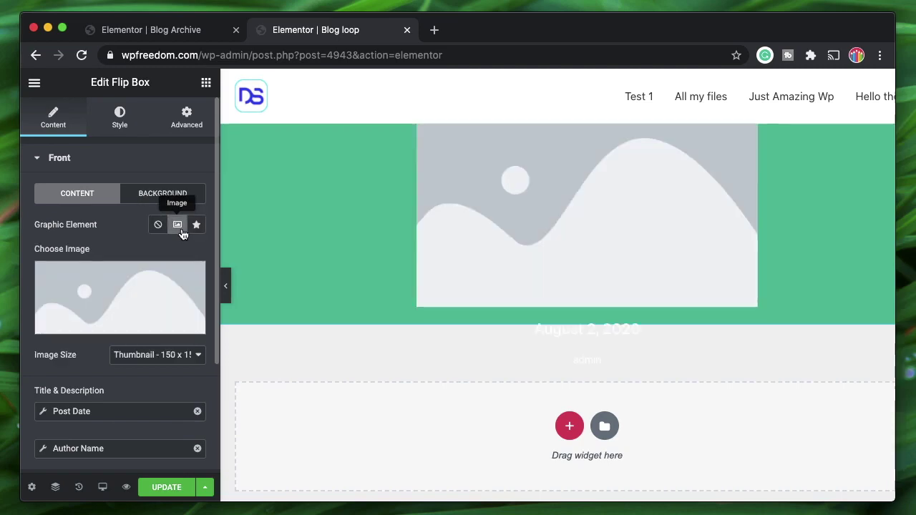
click(196, 324)
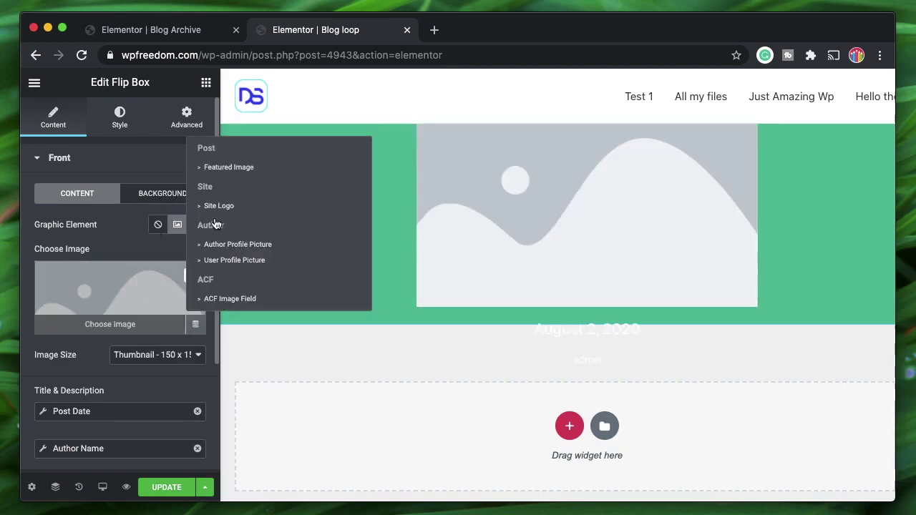
click(242, 167)
click(158, 300)
click(136, 377)
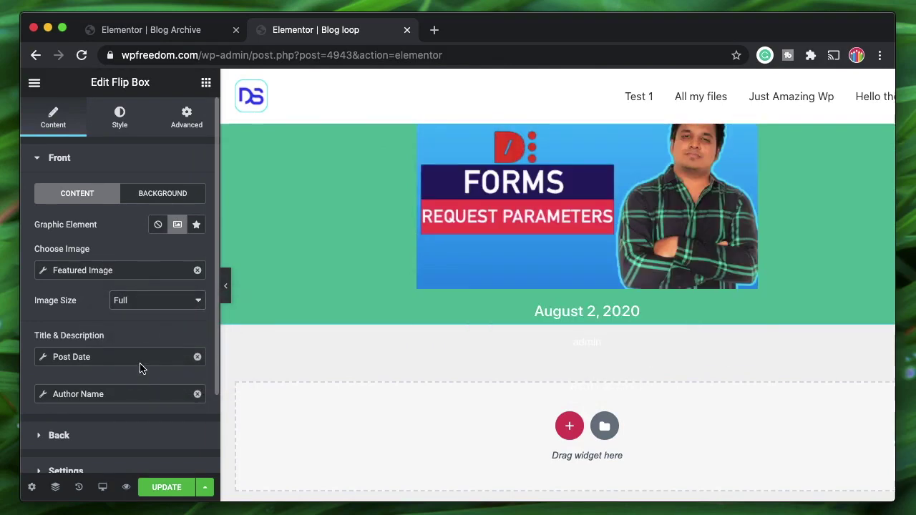
Set the flip effect to Push and save the template with an Archives display condition.
scroll(81, 389, down, 3)
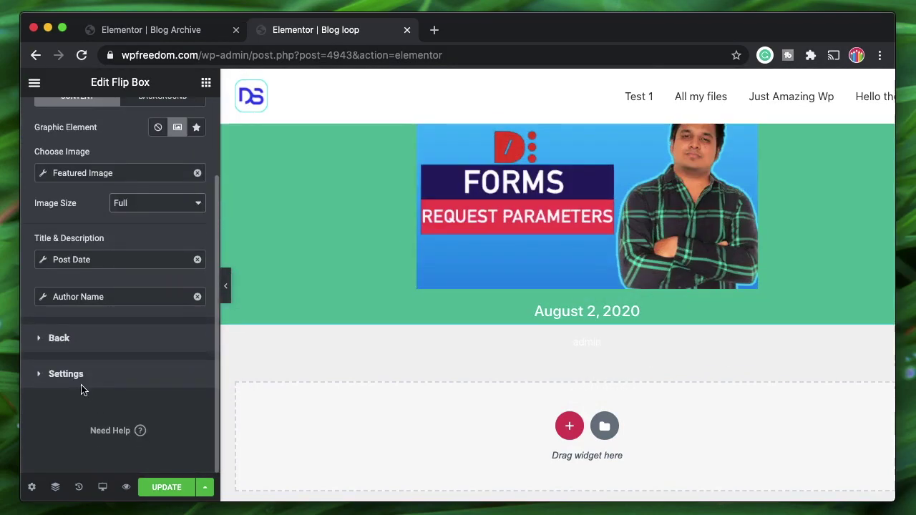
click(81, 387)
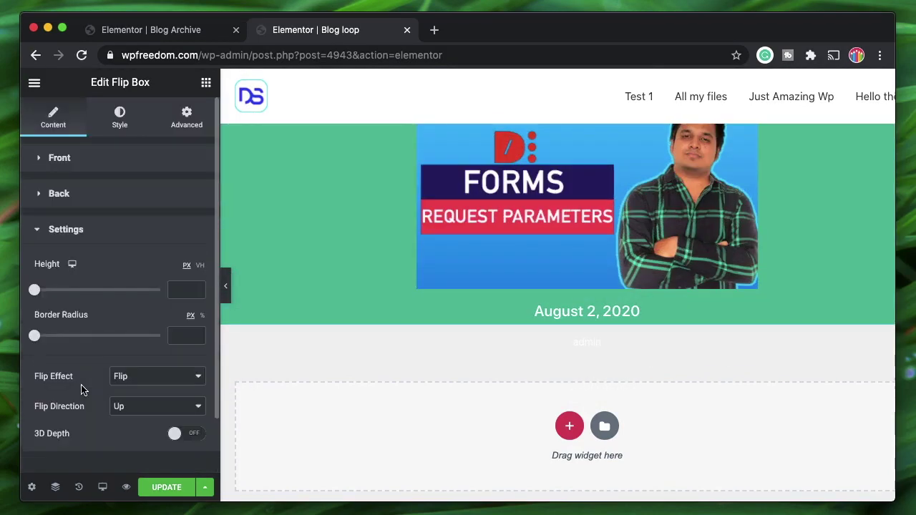
click(144, 403)
click(158, 489)
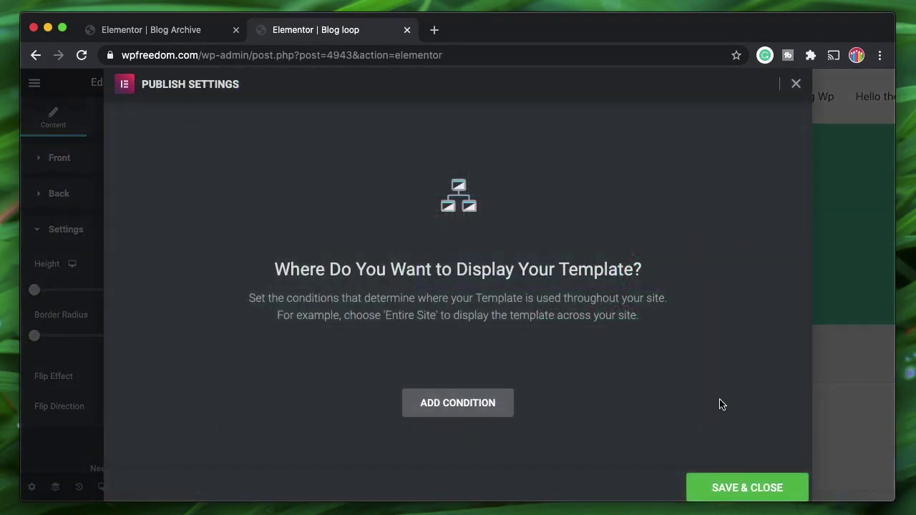
click(512, 404)
click(597, 374)
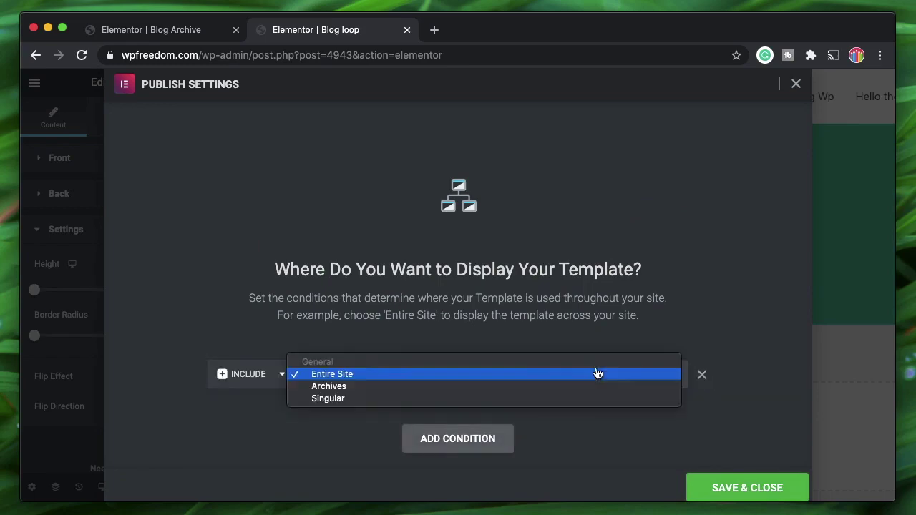
click(533, 386)
click(712, 483)
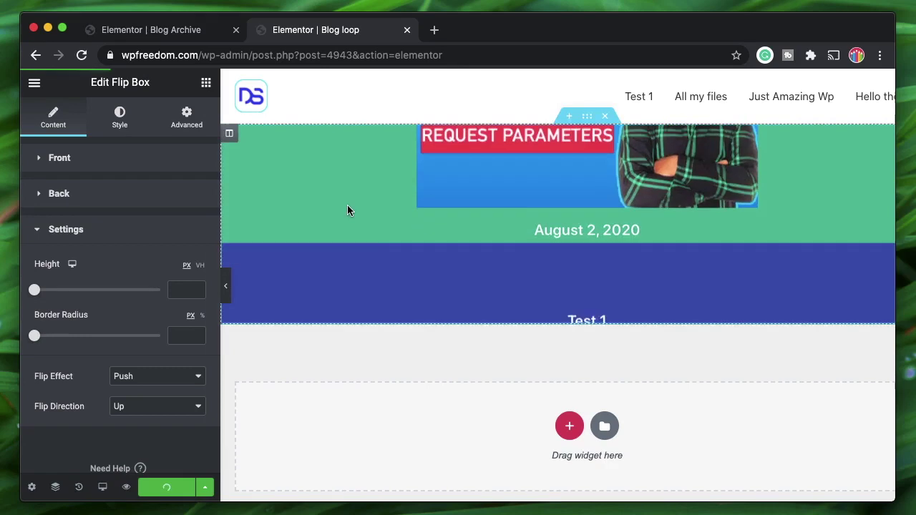
click(154, 33)
Reload the Blog Archive editor and lay the posts out in 2 columns.
click(81, 55)
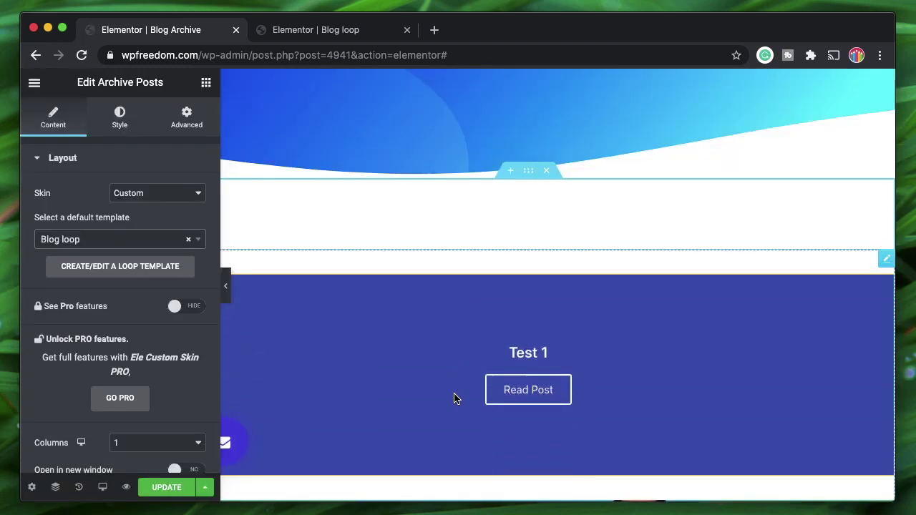
scroll(430, 272, down, 3)
scroll(432, 271, down, 8)
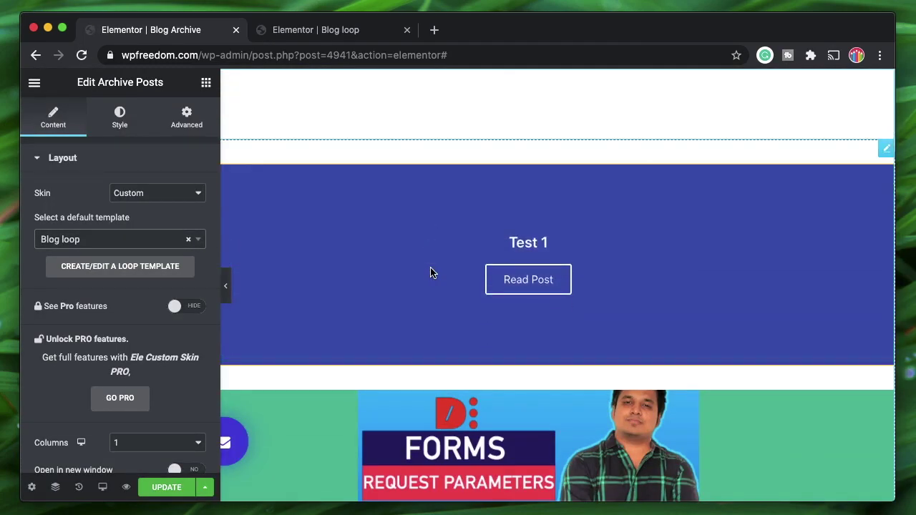
scroll(512, 317, up, 5)
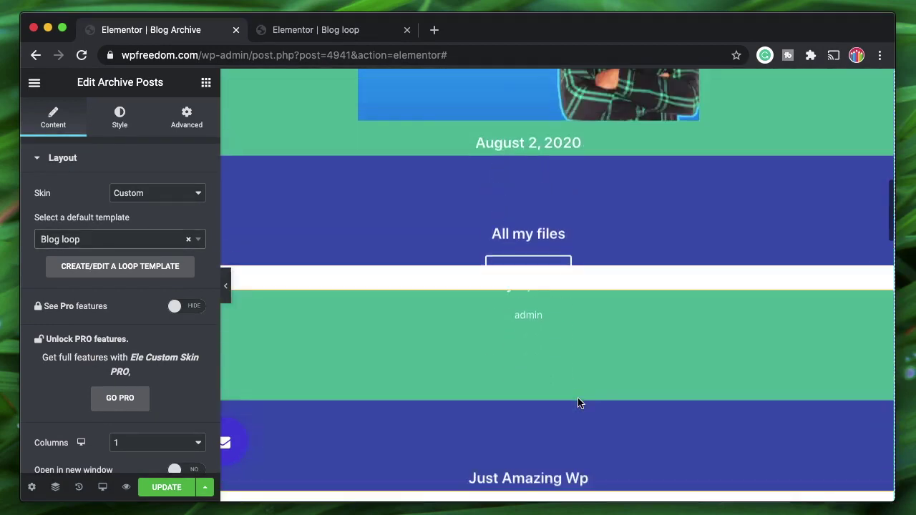
scroll(64, 372, down, 3)
click(154, 353)
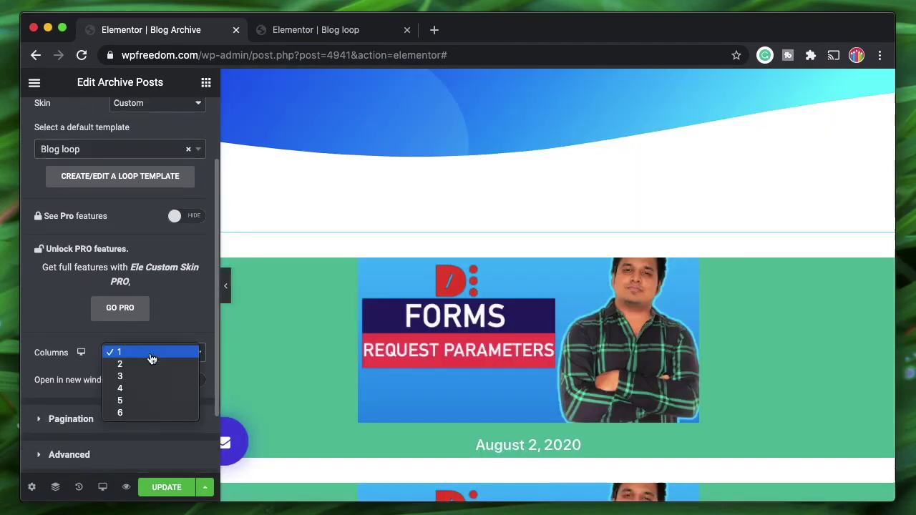
click(133, 362)
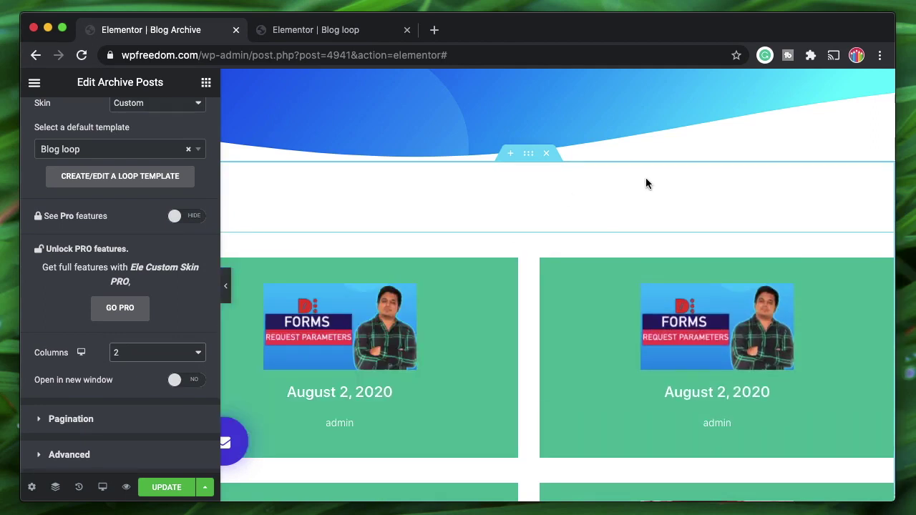
Try the post grid at 3 columns, then set it back to 1 column.
click(297, 30)
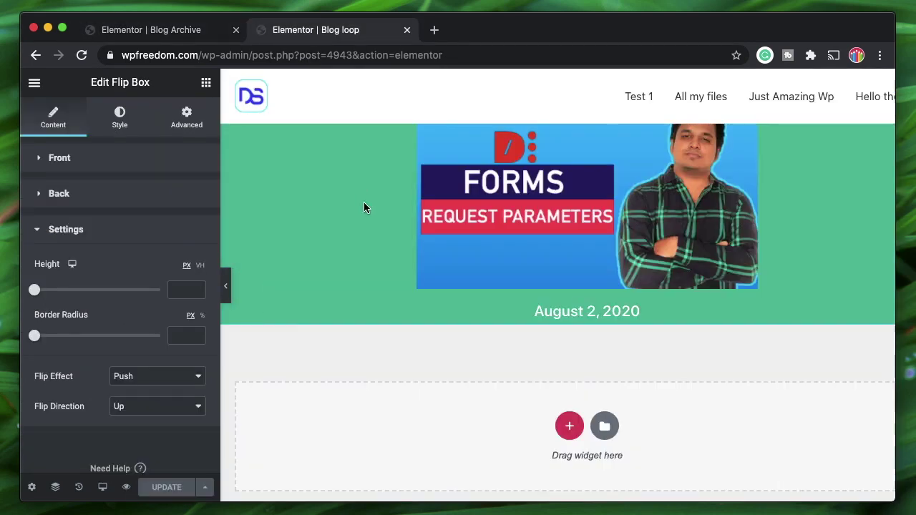
click(158, 37)
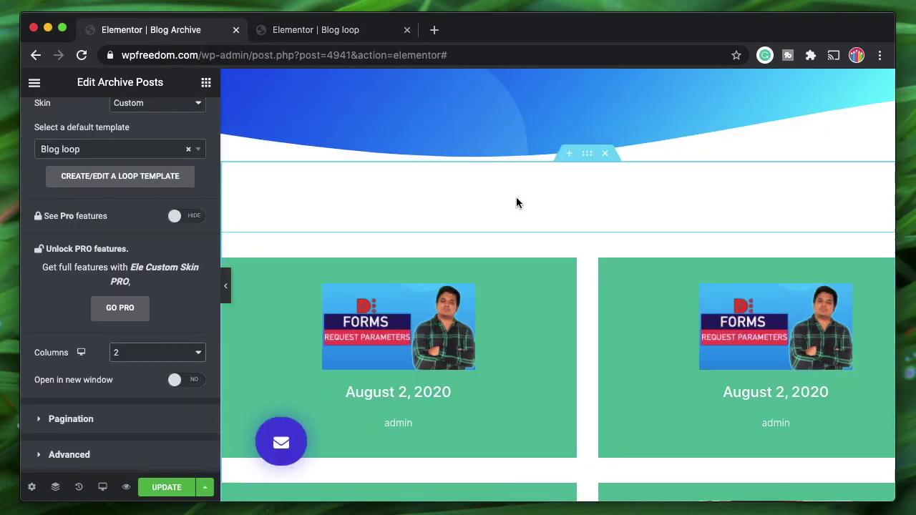
scroll(516, 199, up, 5)
scroll(516, 257, down, 10)
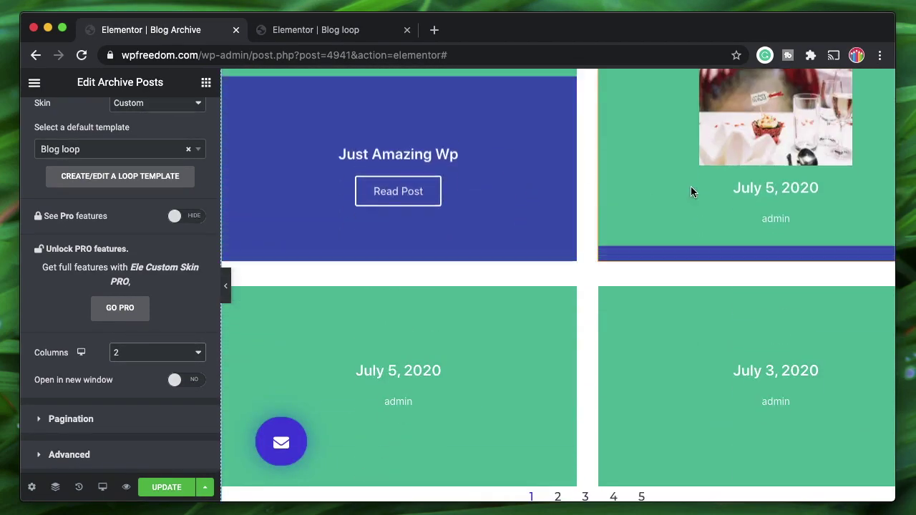
scroll(690, 215, down, 3)
scroll(680, 268, up, 2)
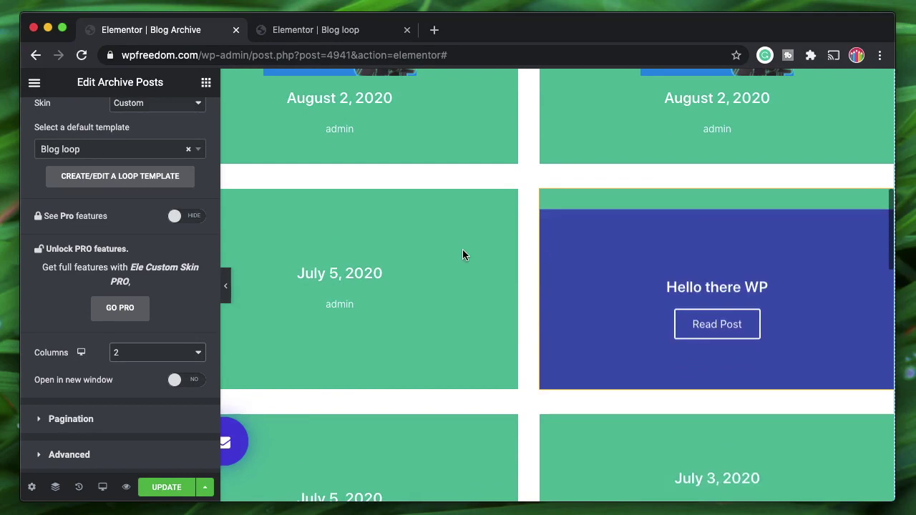
scroll(448, 207, up, 2)
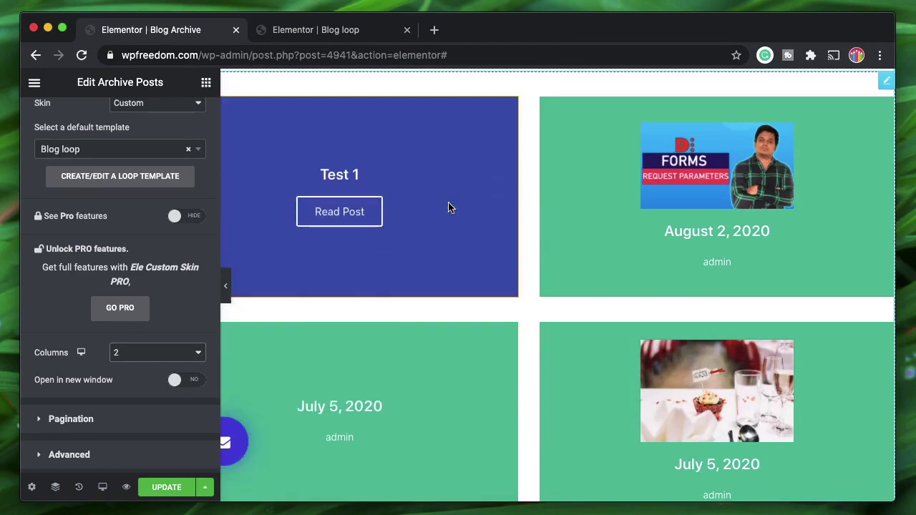
click(125, 352)
click(123, 363)
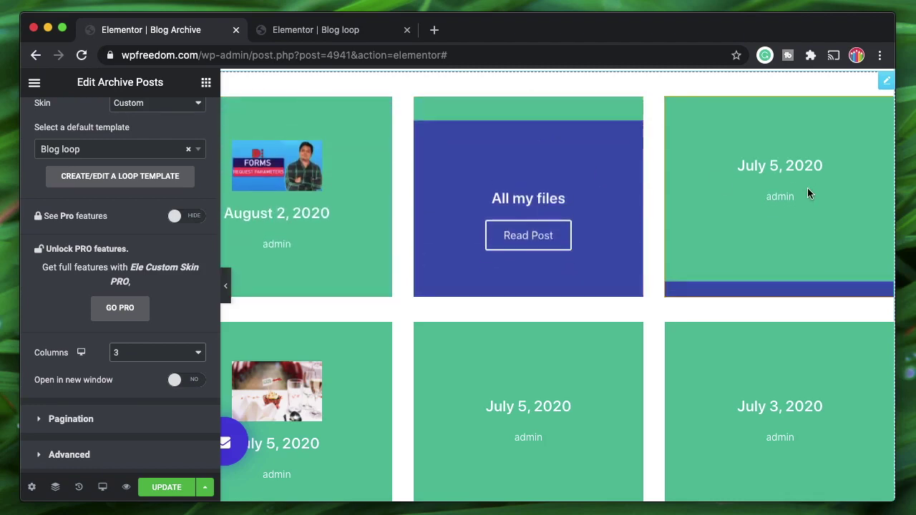
click(143, 352)
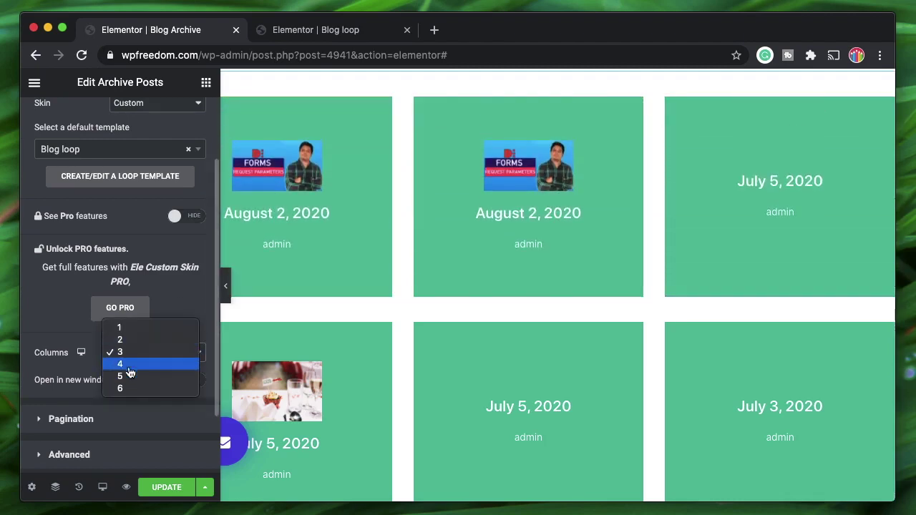
click(122, 328)
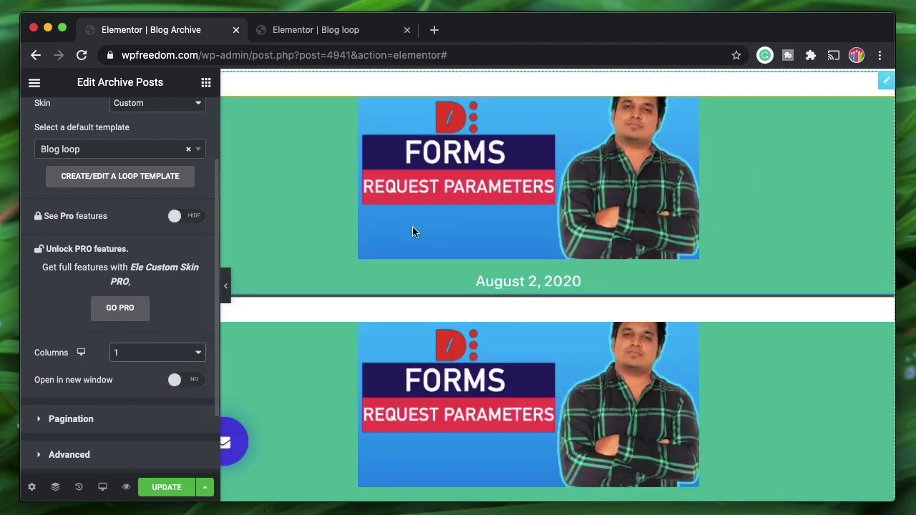
scroll(419, 227, up, 10)
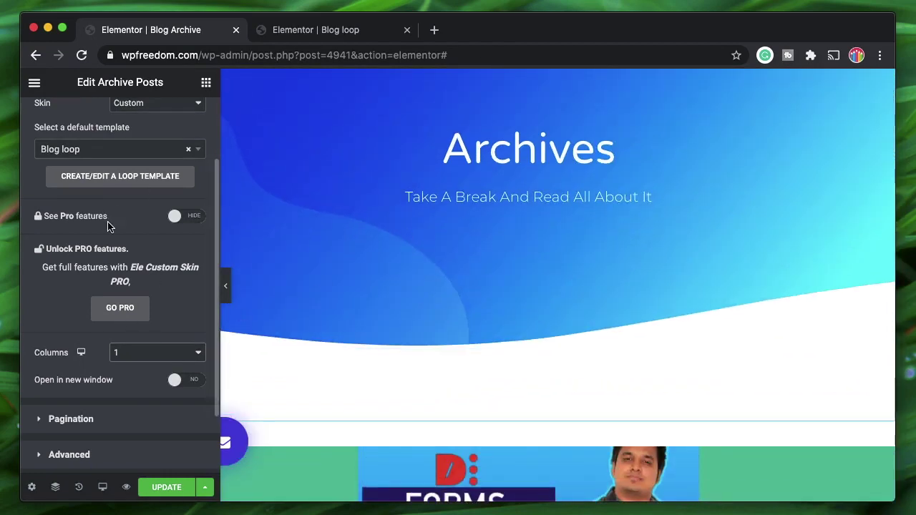
scroll(111, 213, up, 3)
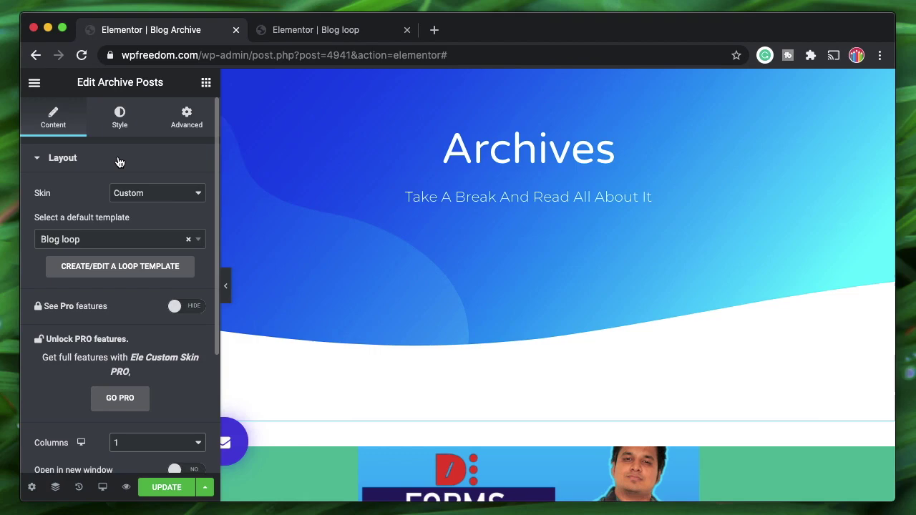
Undo to restore the 2-column post grid and review the flip-box cards showing date and author.
key(ctrl+z)
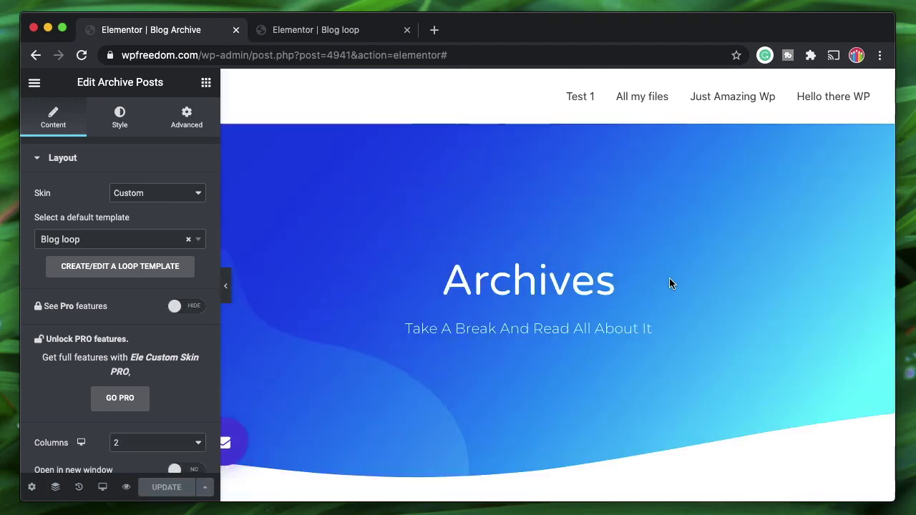
scroll(499, 390, down, 2)
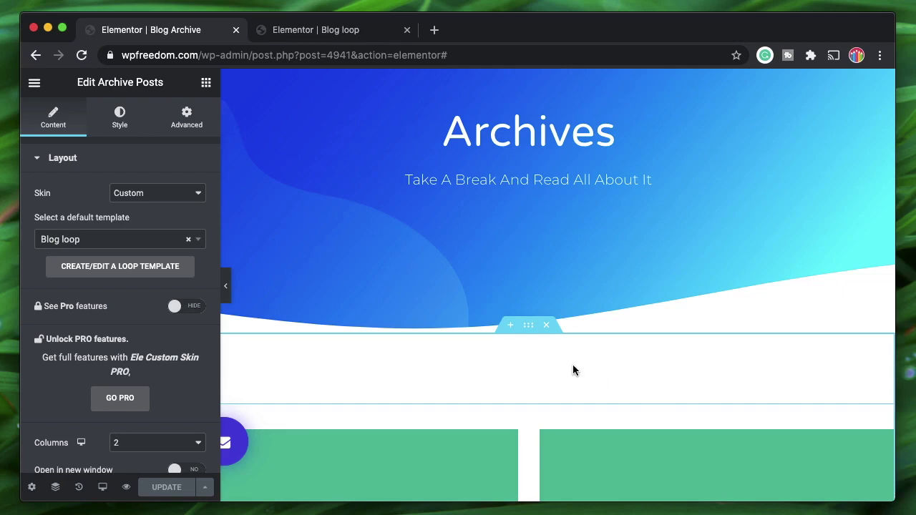
scroll(573, 370, down, 3)
scroll(566, 247, left, 2)
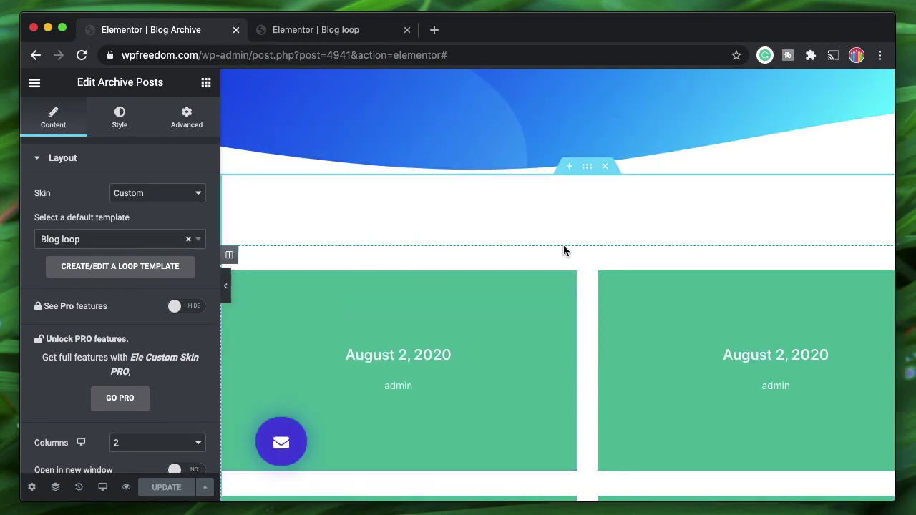
scroll(564, 248, right, 2)
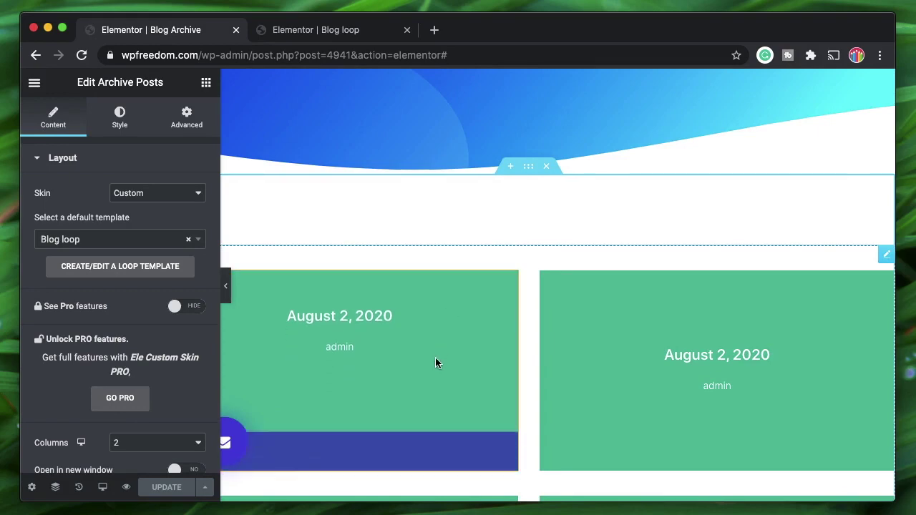
scroll(436, 358, left, 1)
scroll(436, 363, right, 1)
scroll(436, 363, up, 5)
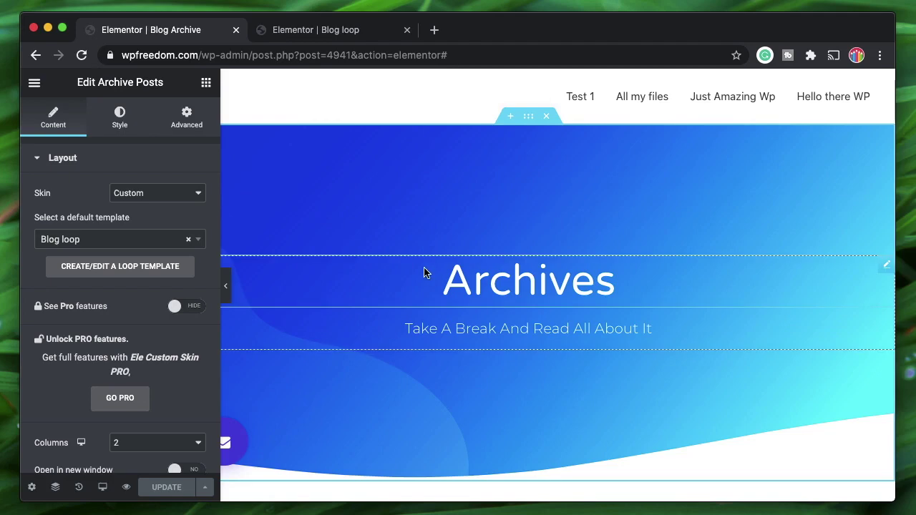
Add a new heading below Archives and paste the Archives heading's style onto it.
click(205, 82)
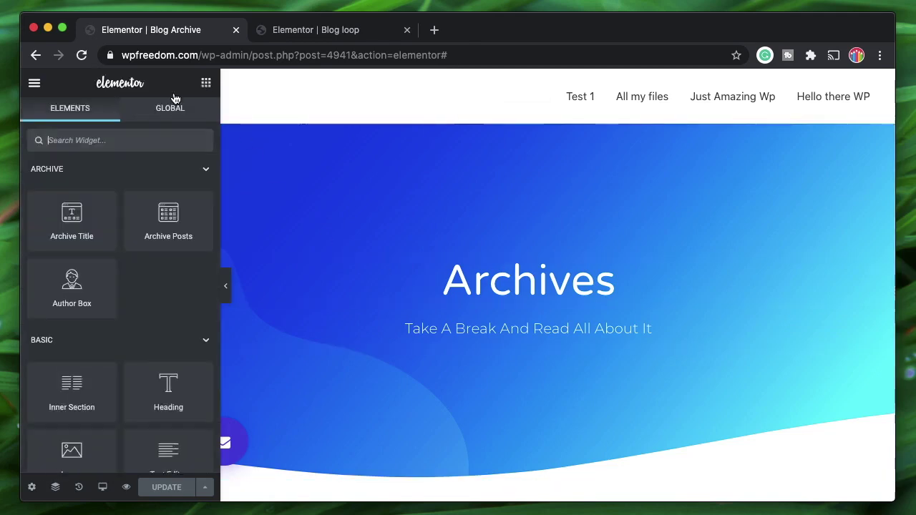
drag(166, 384, 528, 294)
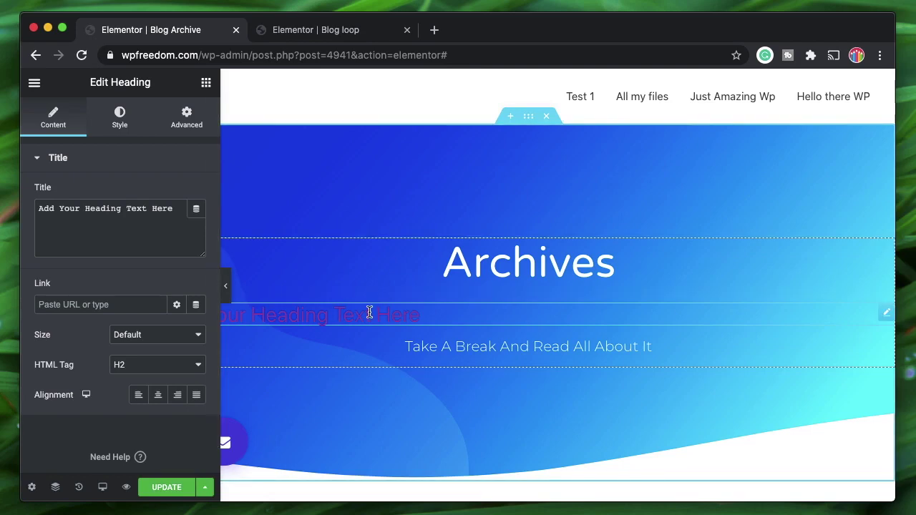
right_click(558, 261)
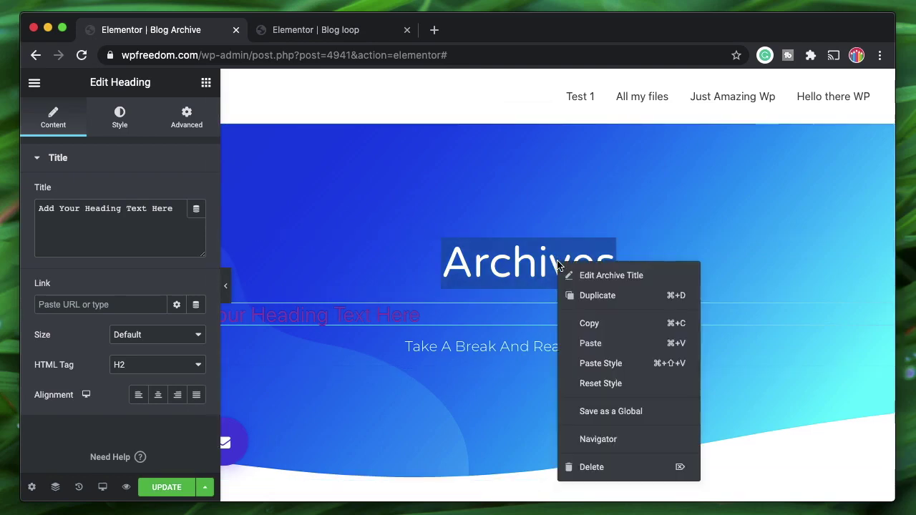
click(587, 319)
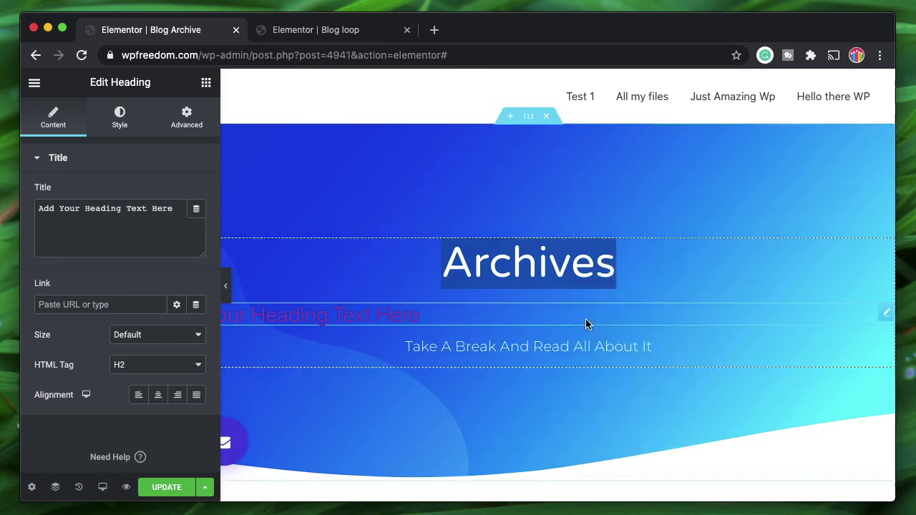
right_click(538, 317)
click(564, 382)
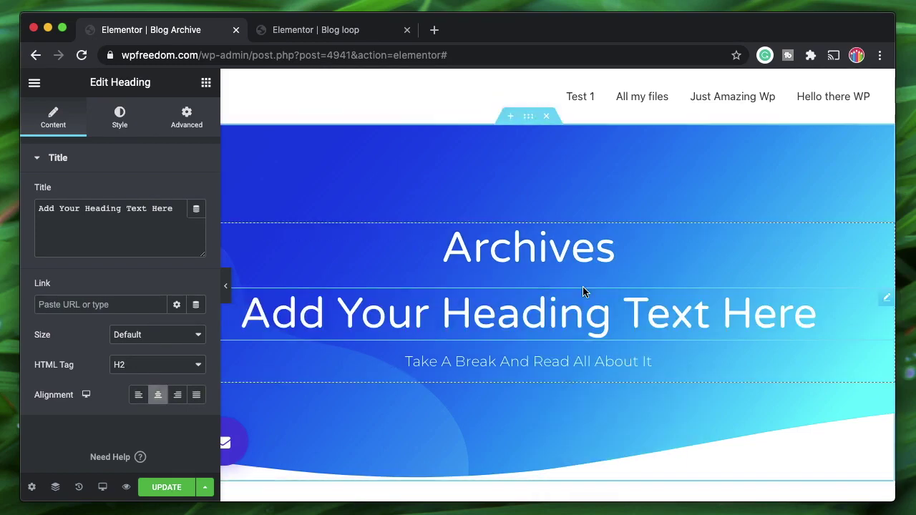
Retitle the new heading 'My Blog', delete the Archives heading, and save the archive template.
click(112, 210)
key(super+a)
text(Blog )
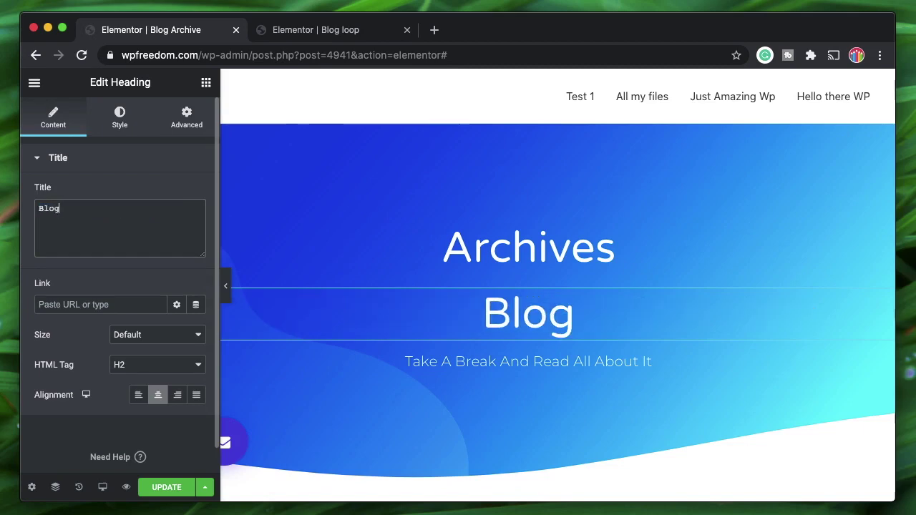
text(My)
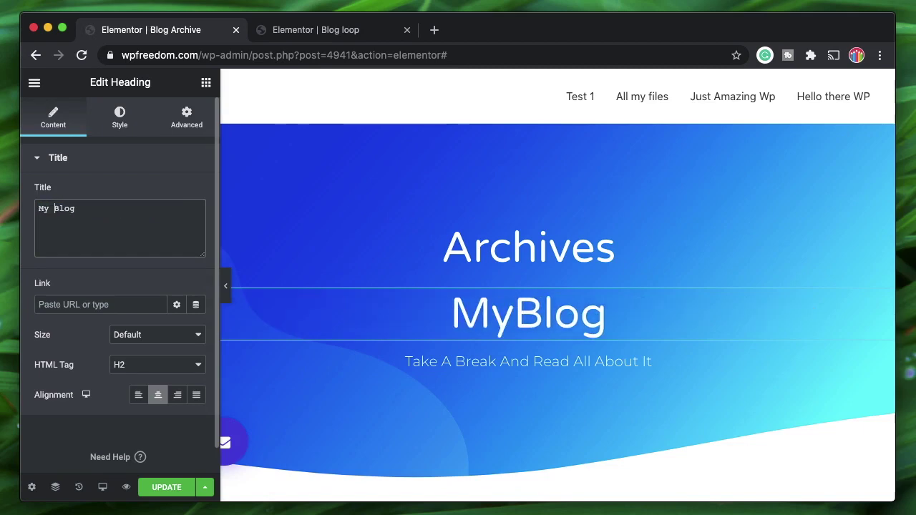
right_click(480, 253)
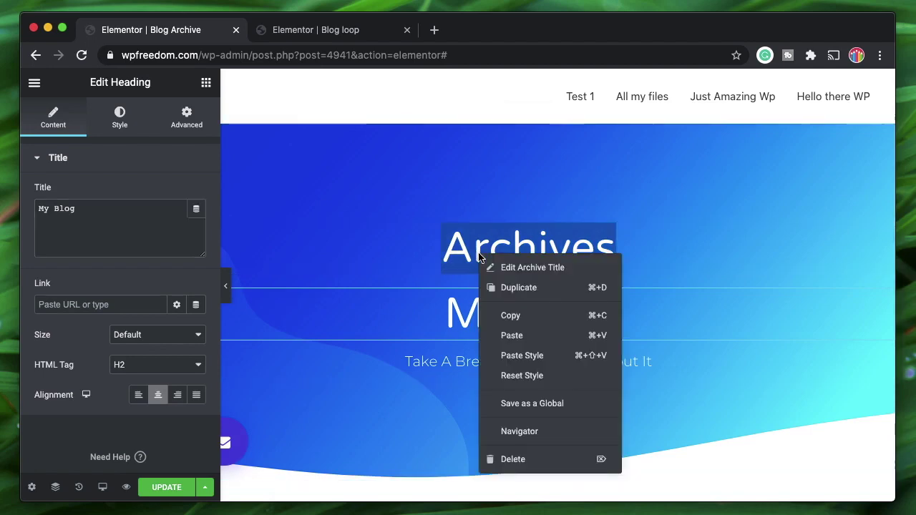
click(540, 459)
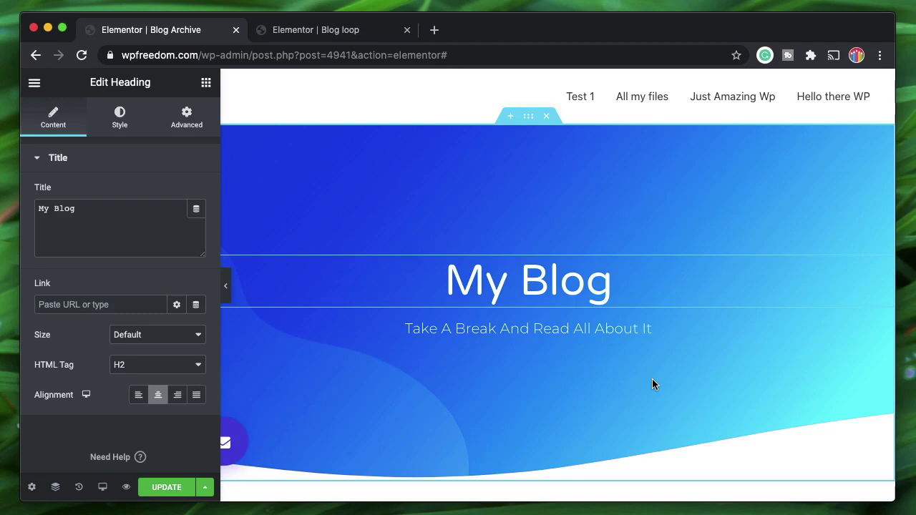
scroll(652, 378, down, 5)
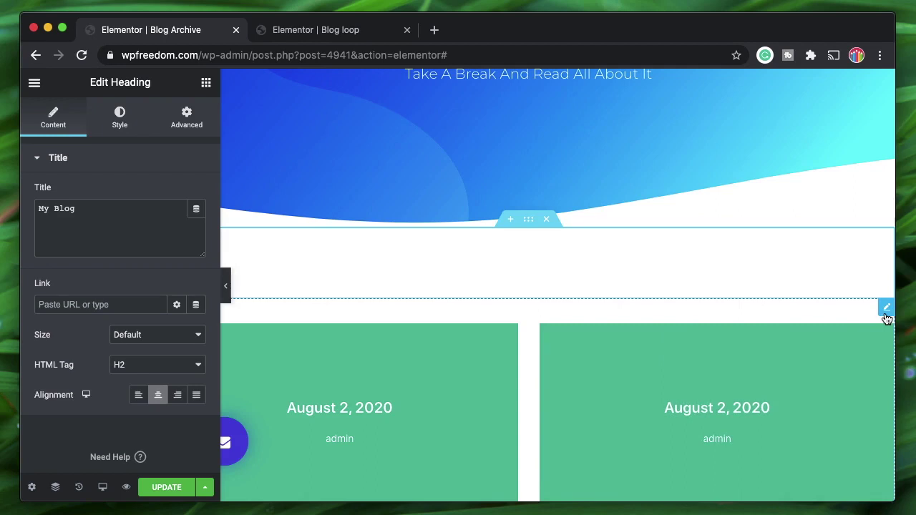
click(655, 304)
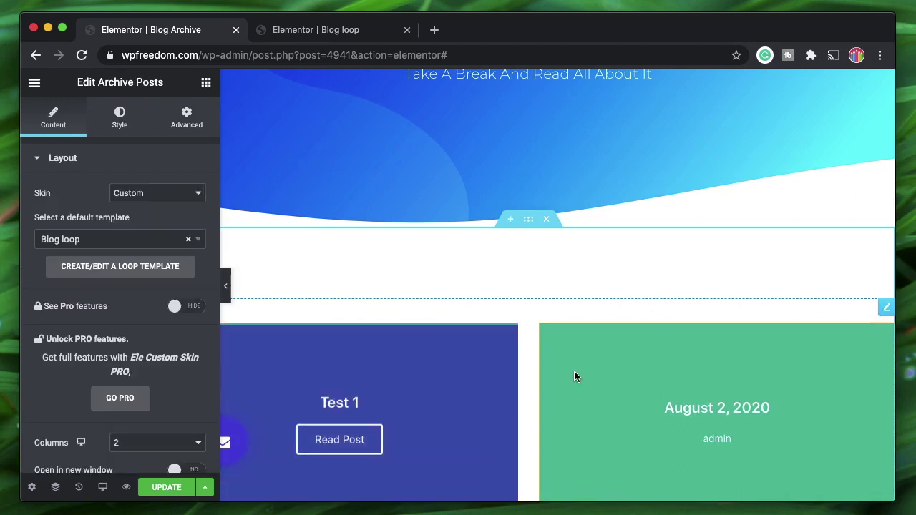
click(153, 489)
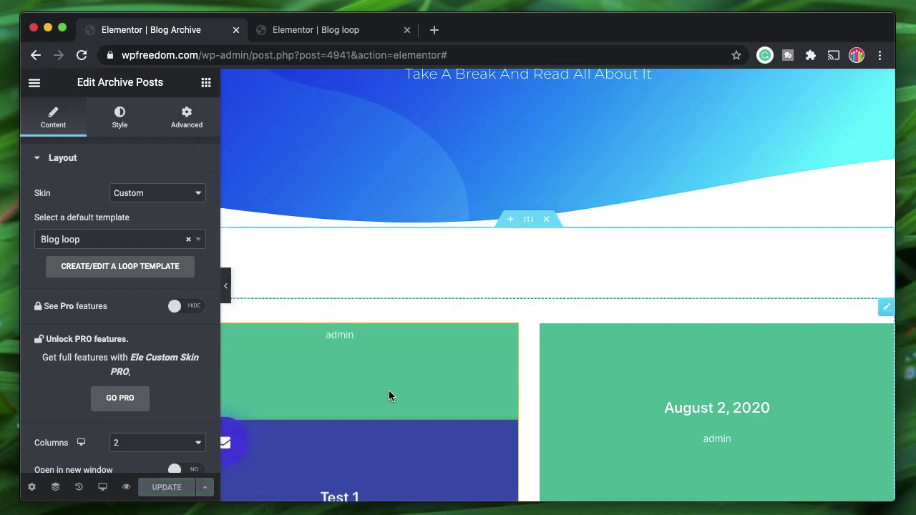
Search 'das' in Elementor's Finder from the Blog loop editor and open the Dashboard in a new tab.
click(323, 30)
key(super+e)
text(das)
click(332, 247)
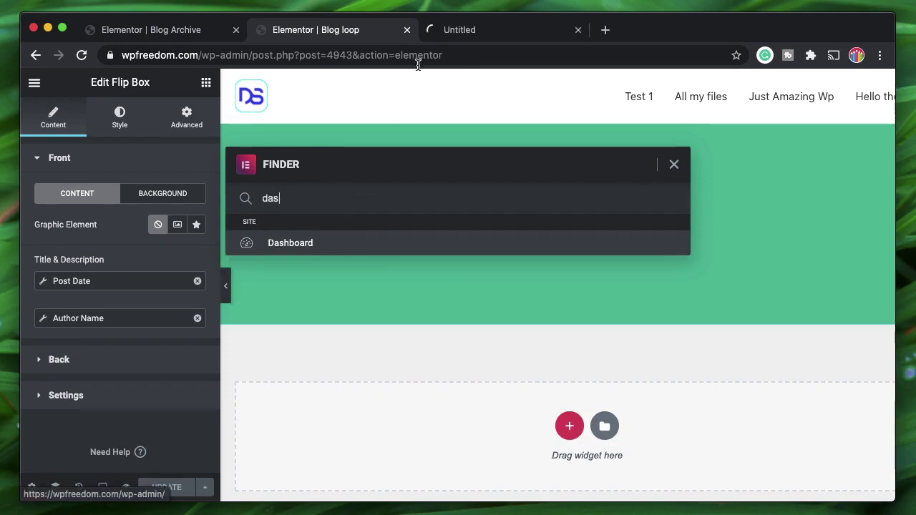
click(676, 163)
click(493, 34)
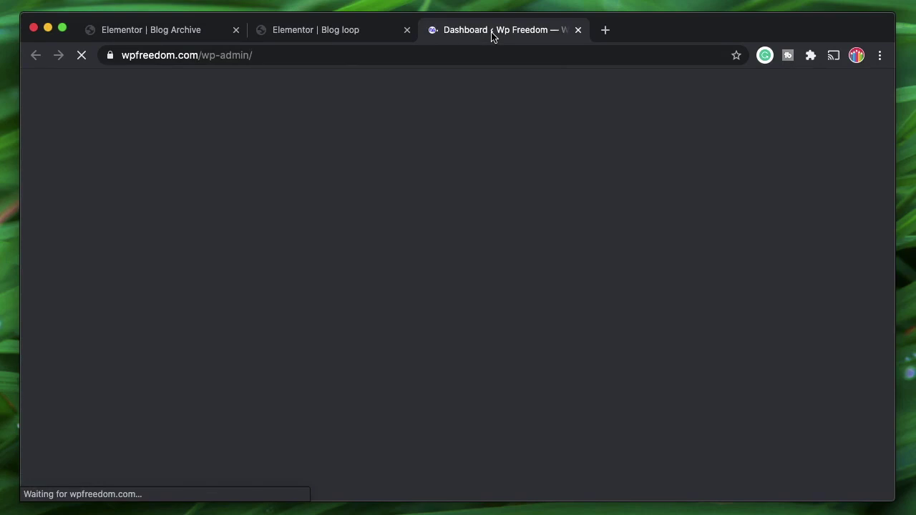
scroll(150, 341, down, 3)
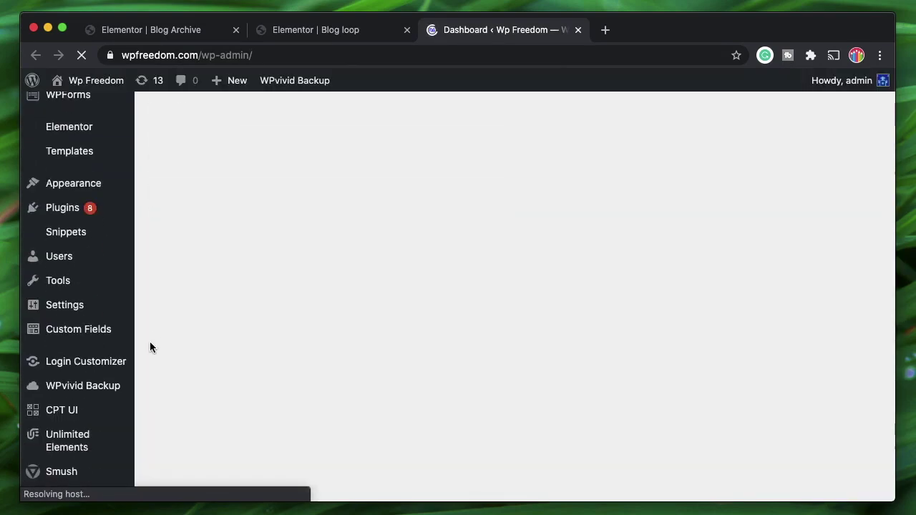
scroll(103, 378, down, 2)
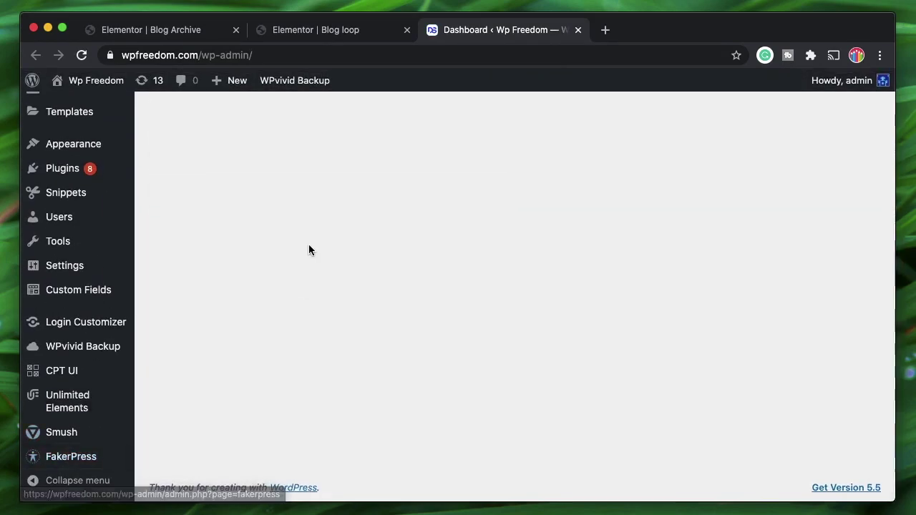
Go to the Settings > Reading page in the admin sidebar.
mouse_move(52, 273)
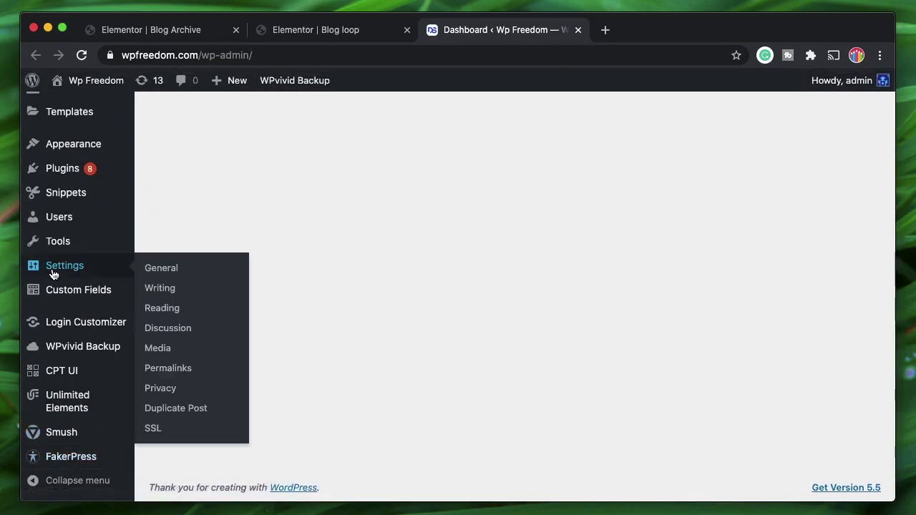
click(172, 309)
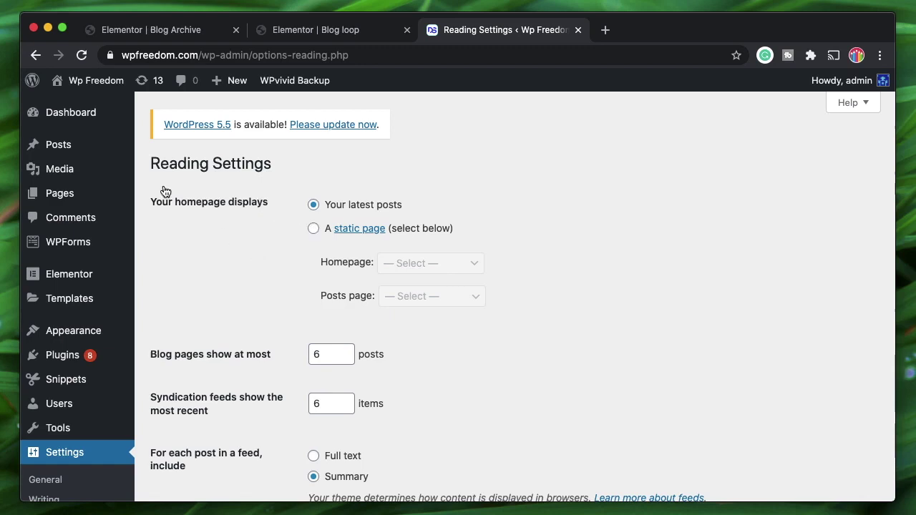
Publish a new empty page titled 'Blog' and go back to the Reading settings.
mouse_move(75, 194)
super+click(155, 214)
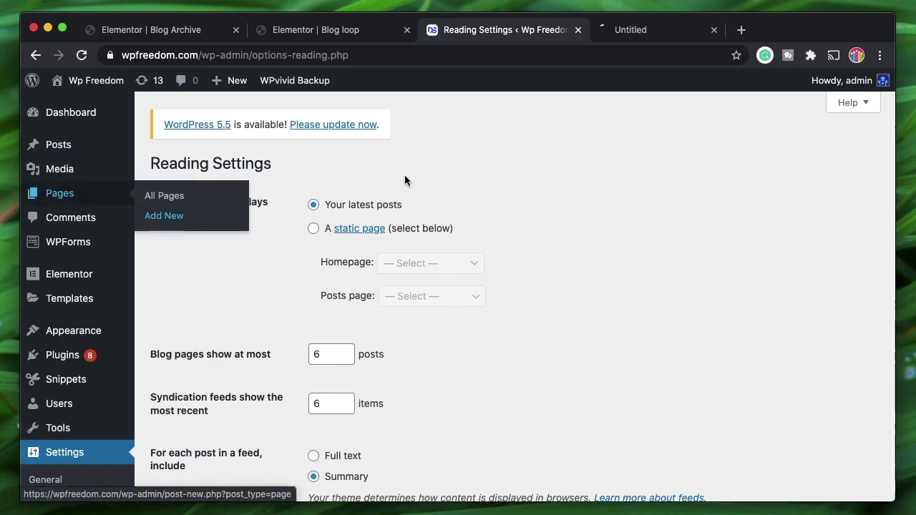
click(665, 32)
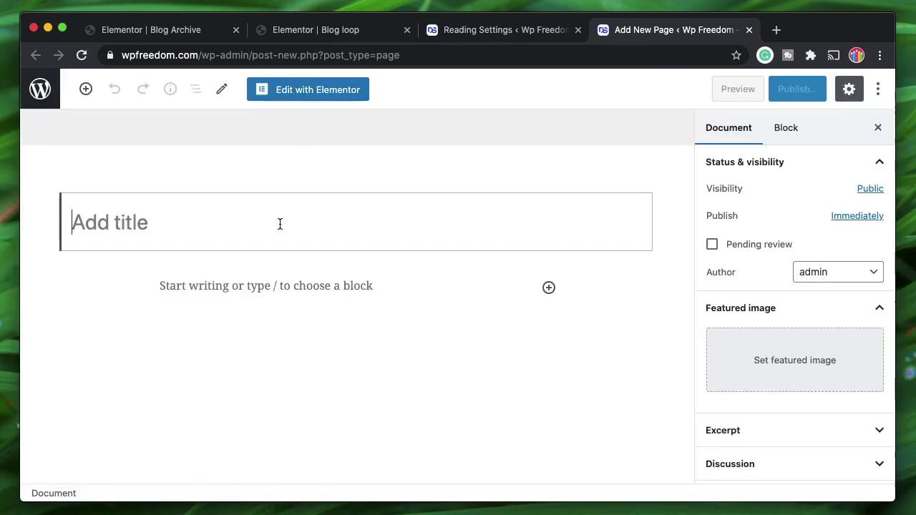
text(Blog)
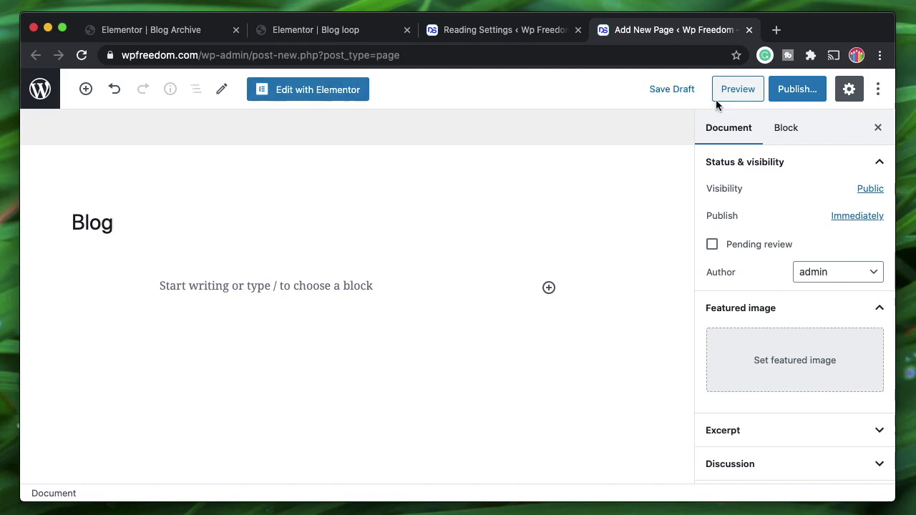
click(792, 90)
click(795, 91)
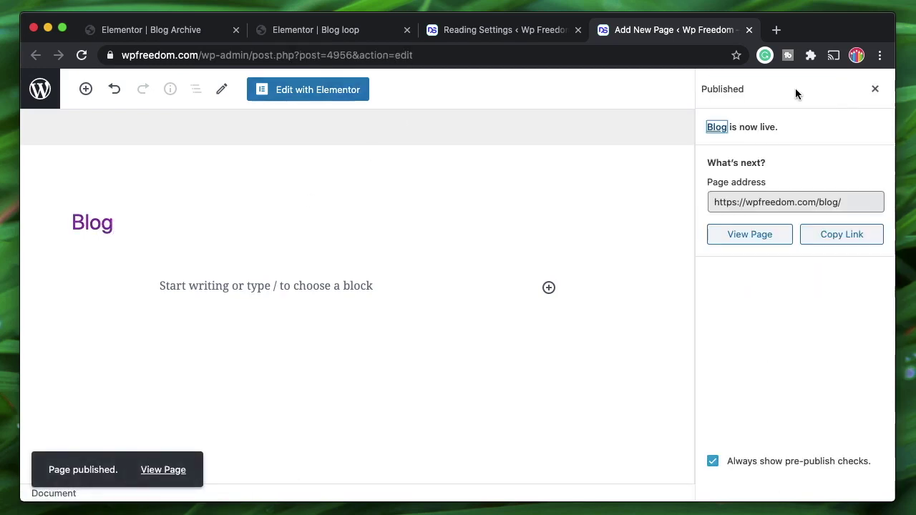
click(478, 32)
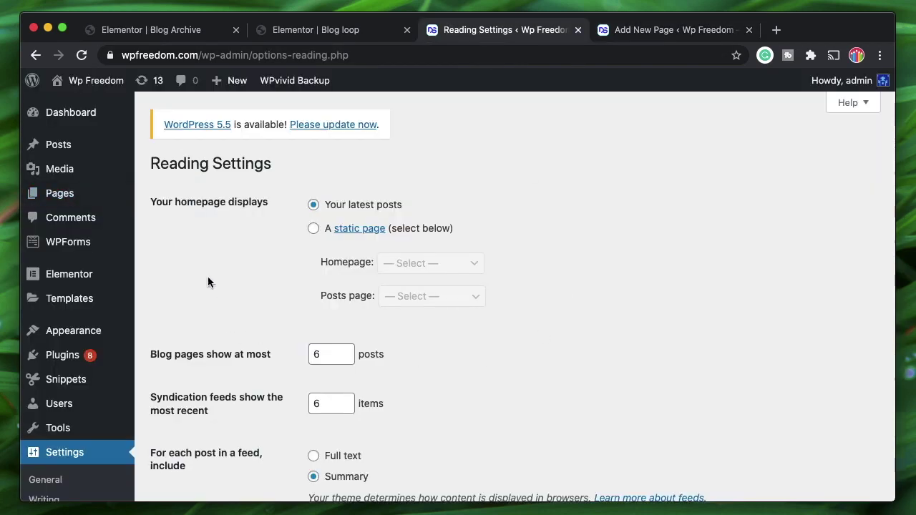
Set a static homepage of Create with Blog as the posts page, and save the Reading settings.
click(81, 56)
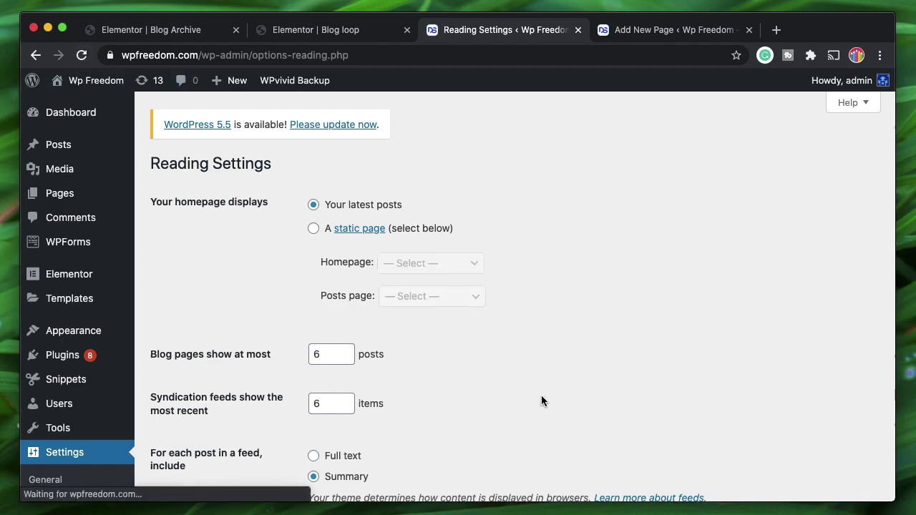
click(314, 229)
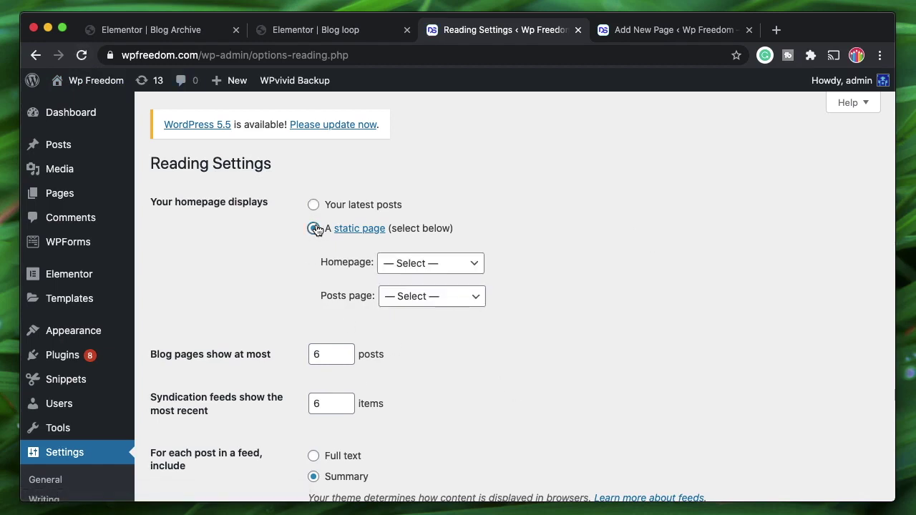
click(427, 263)
click(418, 291)
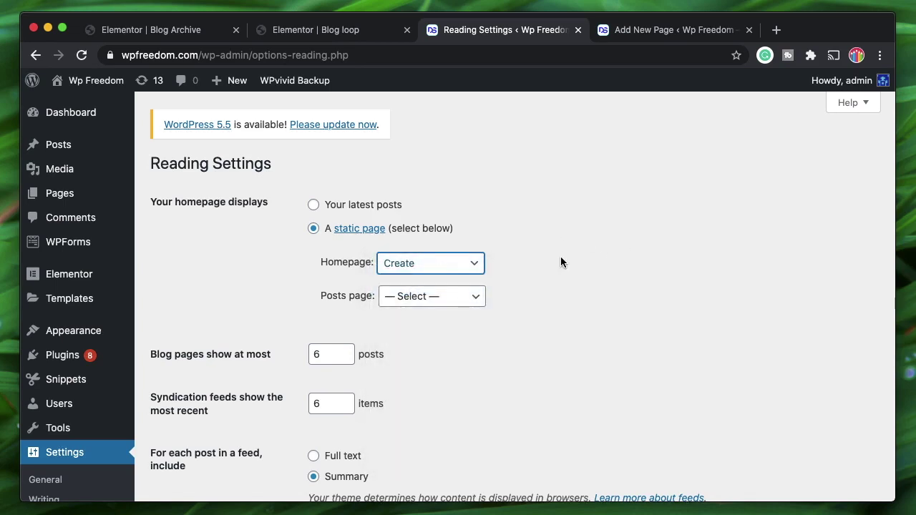
click(407, 301)
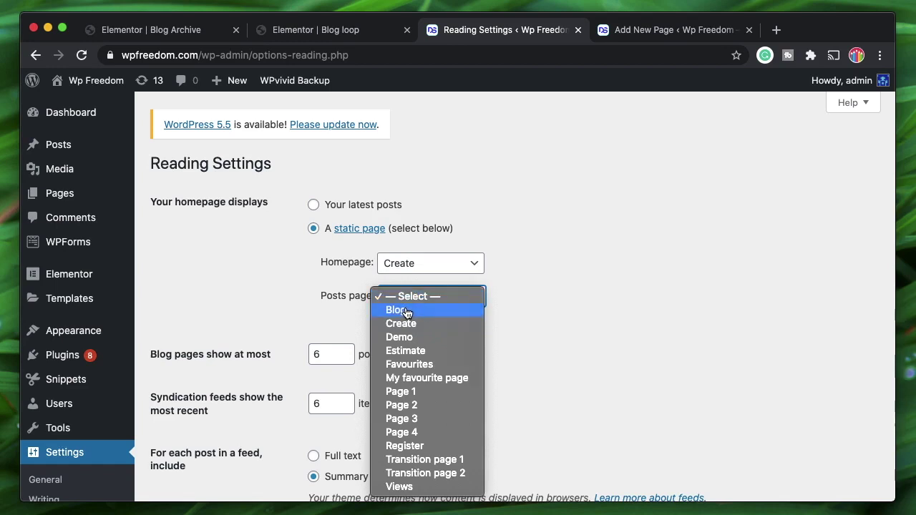
click(406, 310)
scroll(631, 267, down, 3)
scroll(632, 266, down, 3)
click(214, 224)
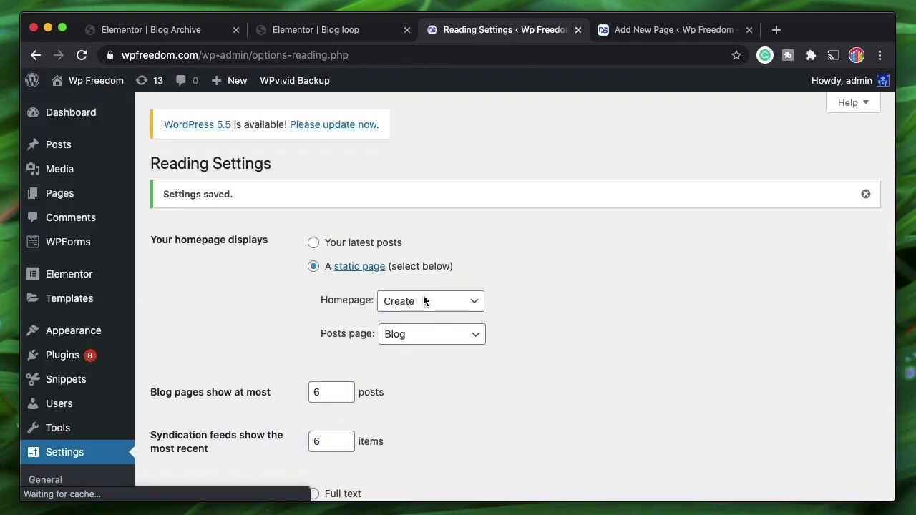
click(865, 194)
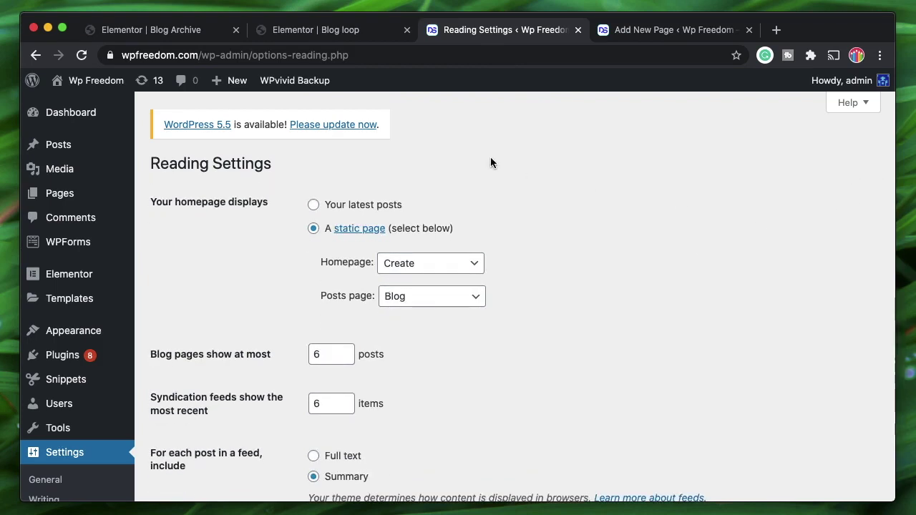
click(659, 33)
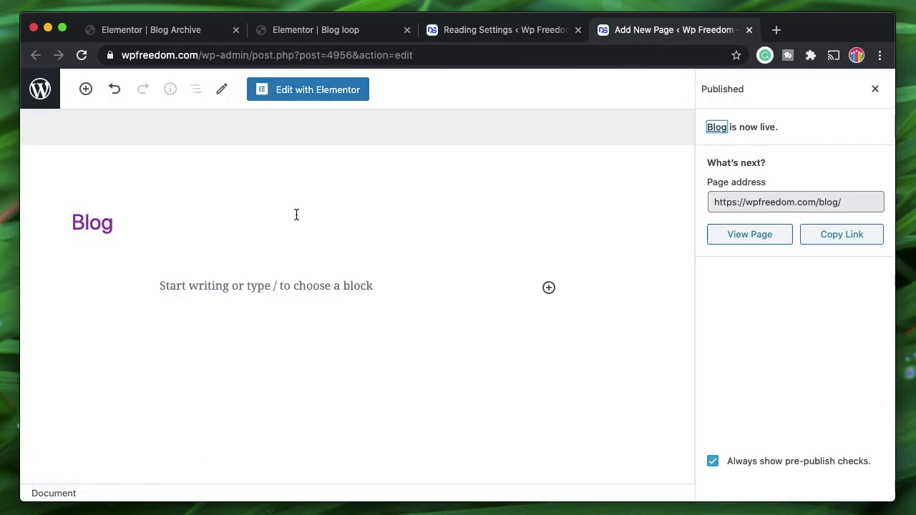
Load wpfreedom.com/blog in a new tab to view the live My Blog page.
click(289, 95)
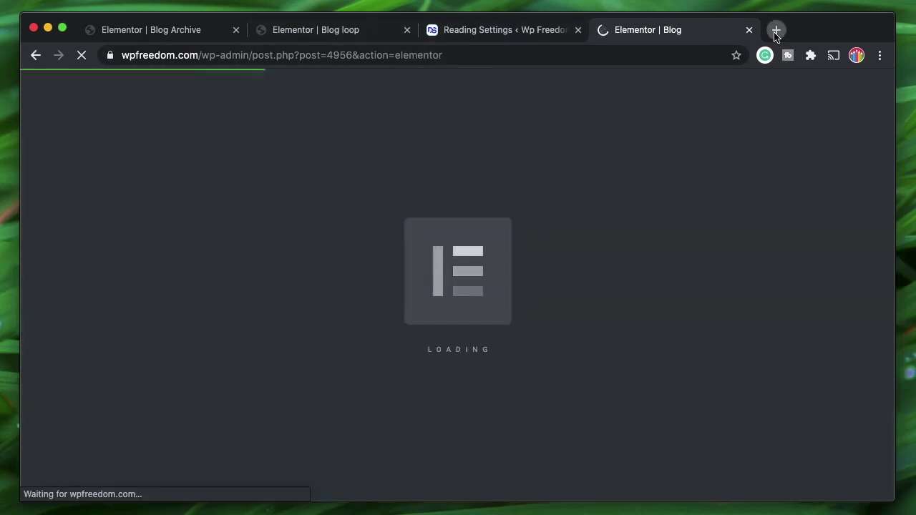
click(777, 30)
text(w)
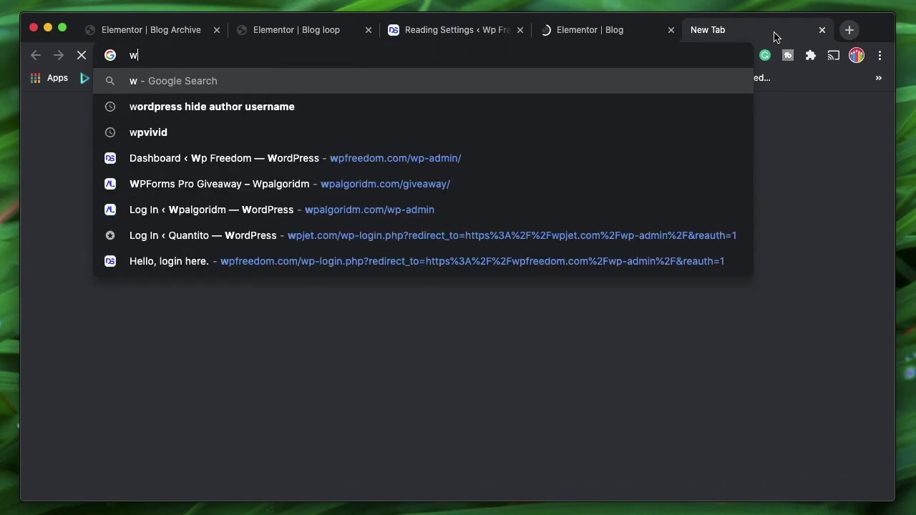
text(pfreedom.com)
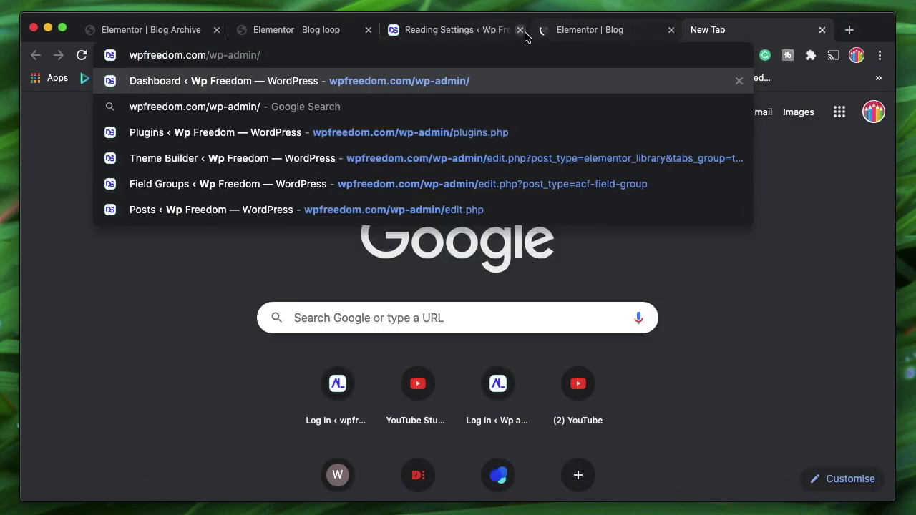
text(/bl)
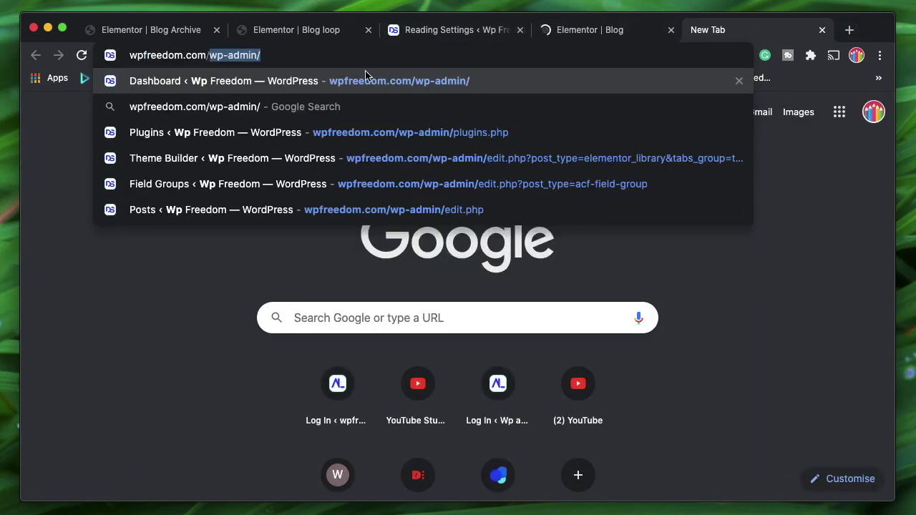
text(og)
key(Return)
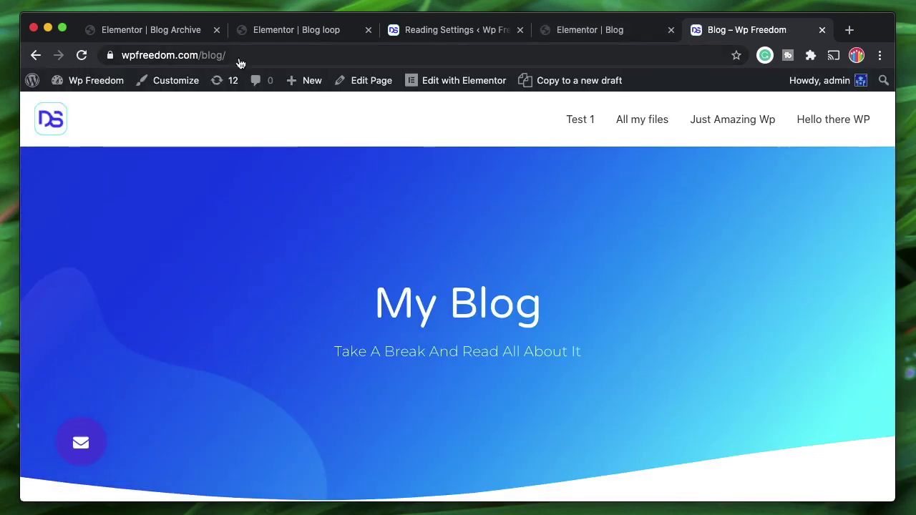
Review the blog page's post grid, its full address and the My Blog heading.
scroll(375, 342, down, 10)
scroll(375, 348, down, 3)
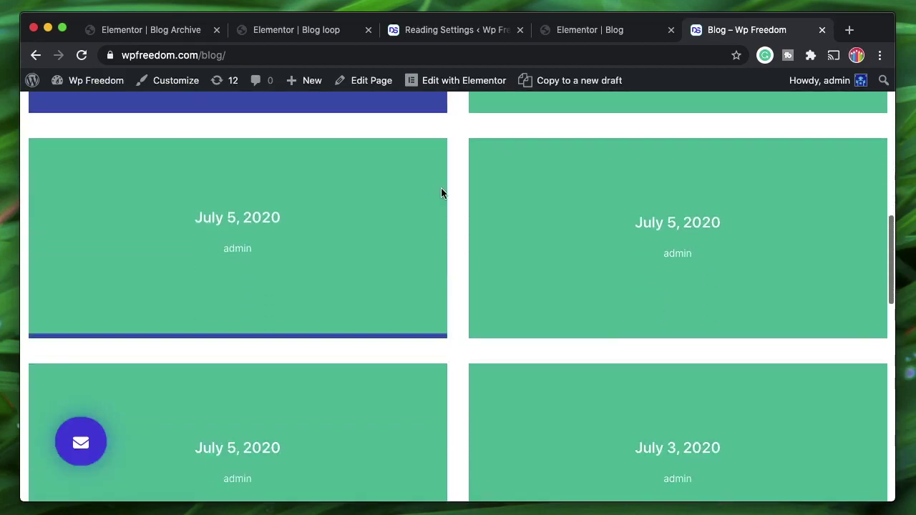
scroll(403, 280, down, 4)
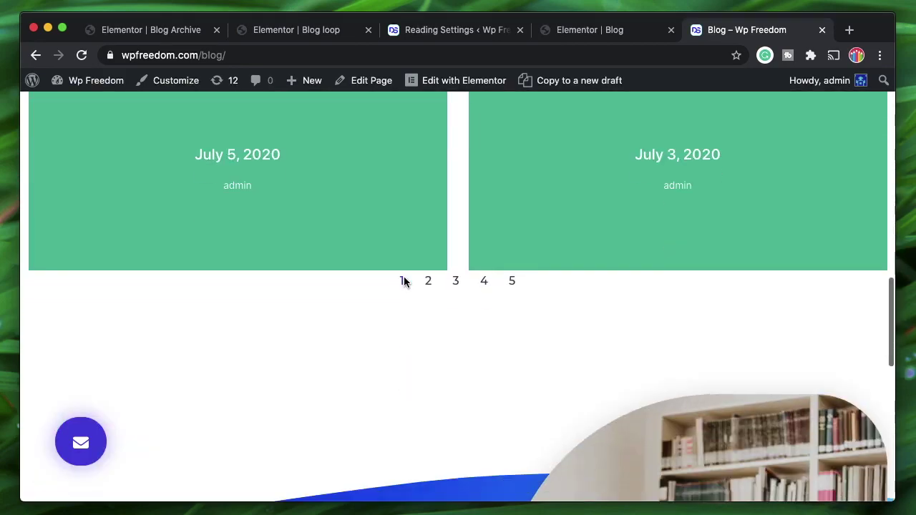
scroll(398, 361, up, 15)
scroll(399, 357, down, 6)
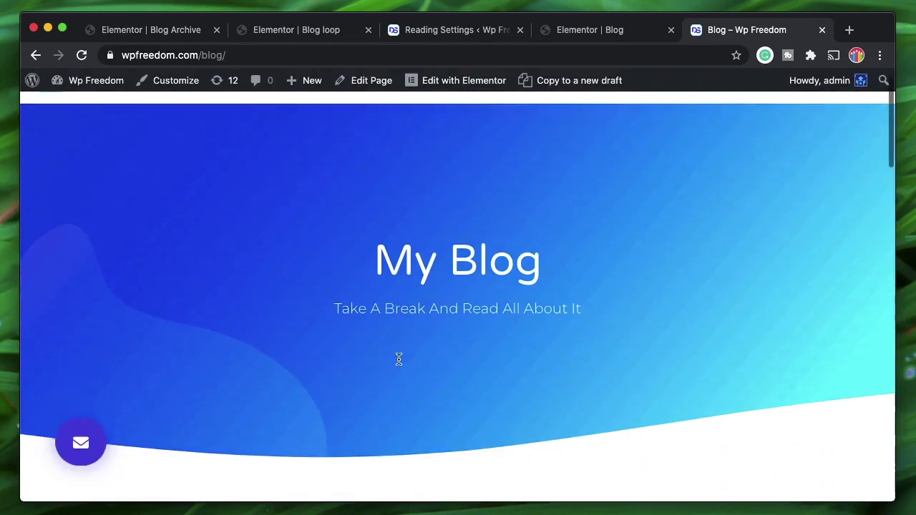
scroll(398, 362, up, 6)
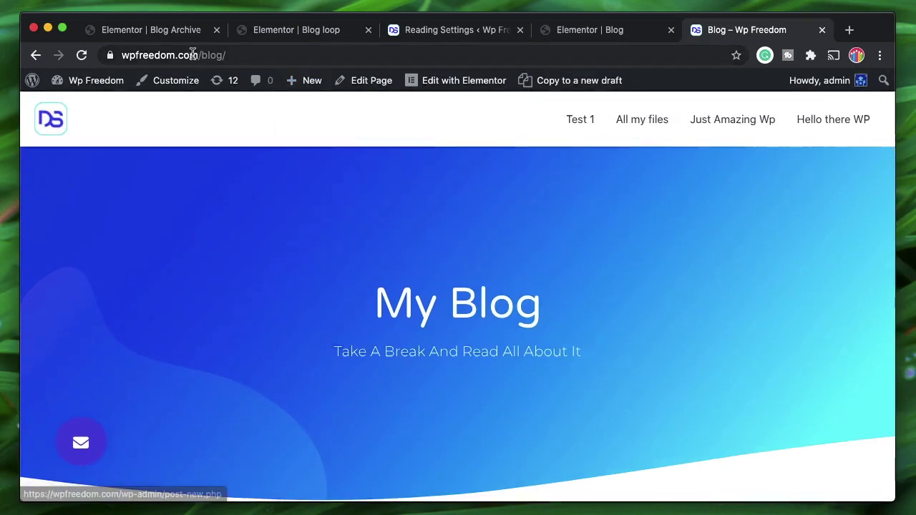
click(194, 56)
click(307, 55)
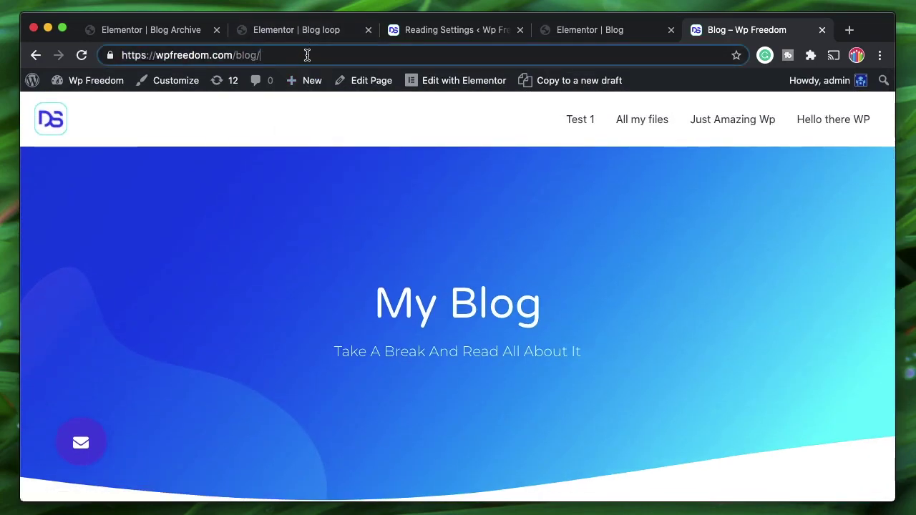
triple_click(495, 307)
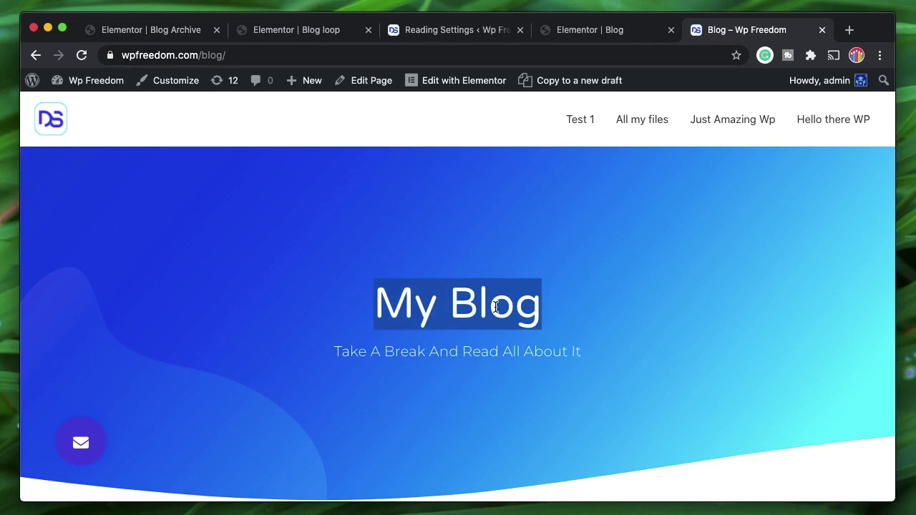
triple_click(495, 307)
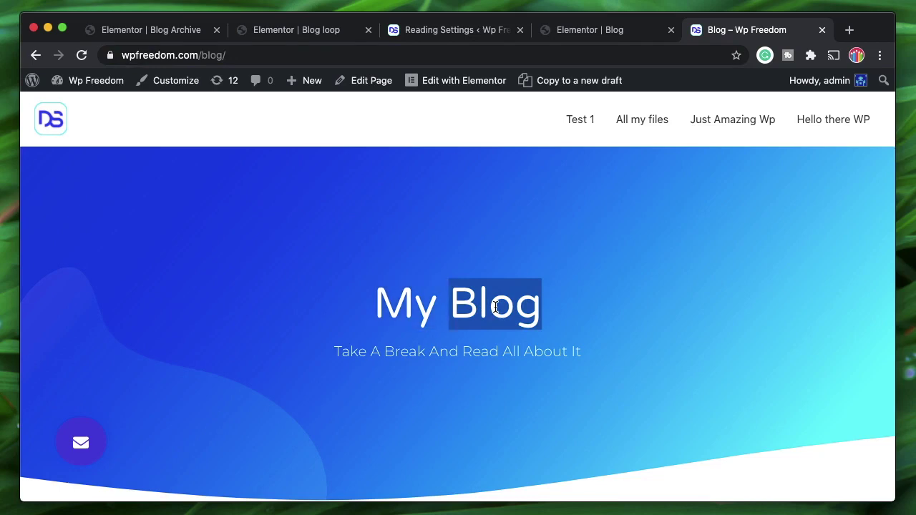
Close the 'Elementor | Blog' editor and return to the Blog loop template.
click(672, 30)
click(412, 30)
click(282, 30)
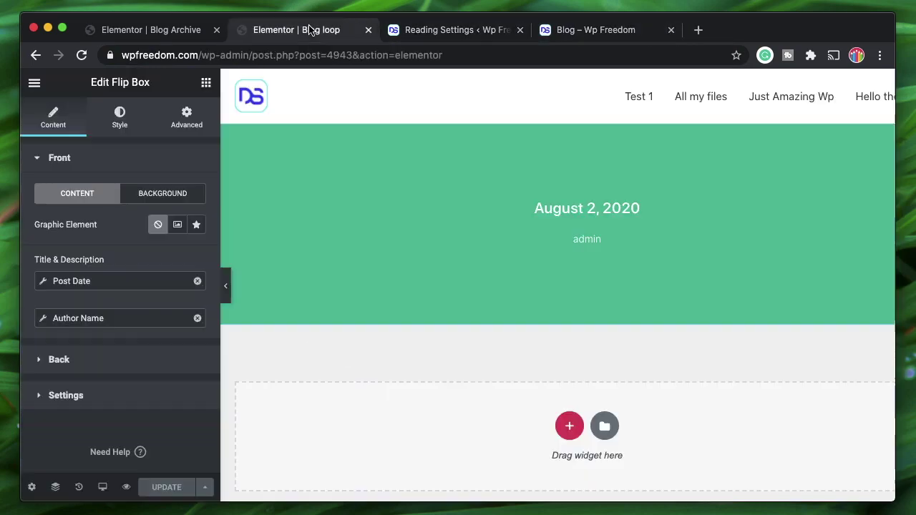
Verify the Blog Archive template's display condition is Posts Archive, then return to the live /blog/ page.
click(136, 29)
click(204, 487)
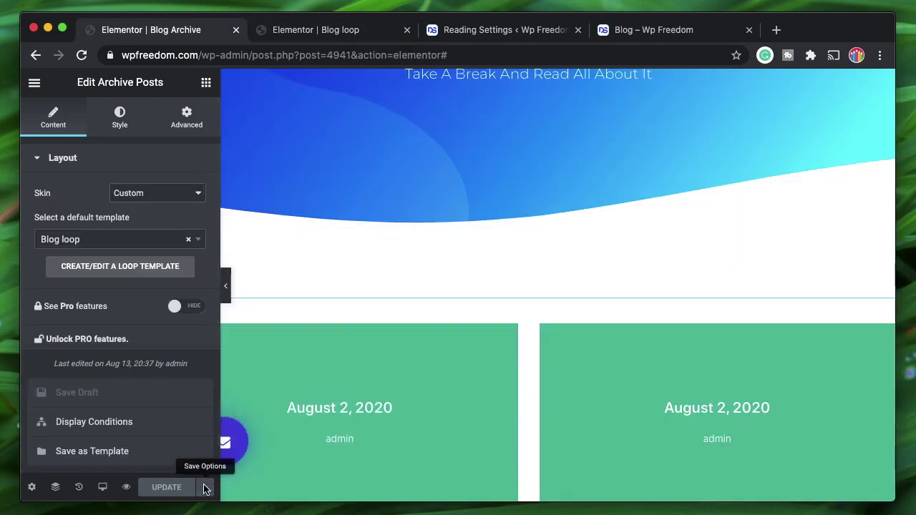
click(109, 425)
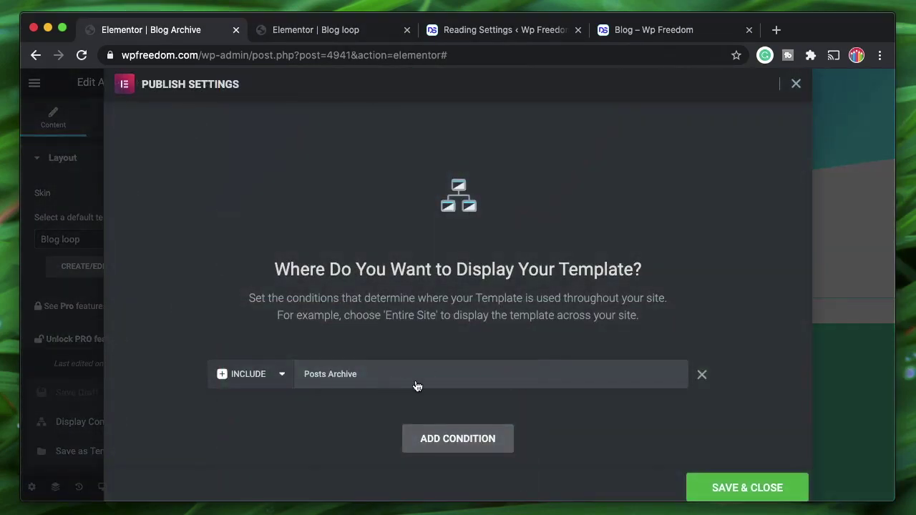
click(796, 84)
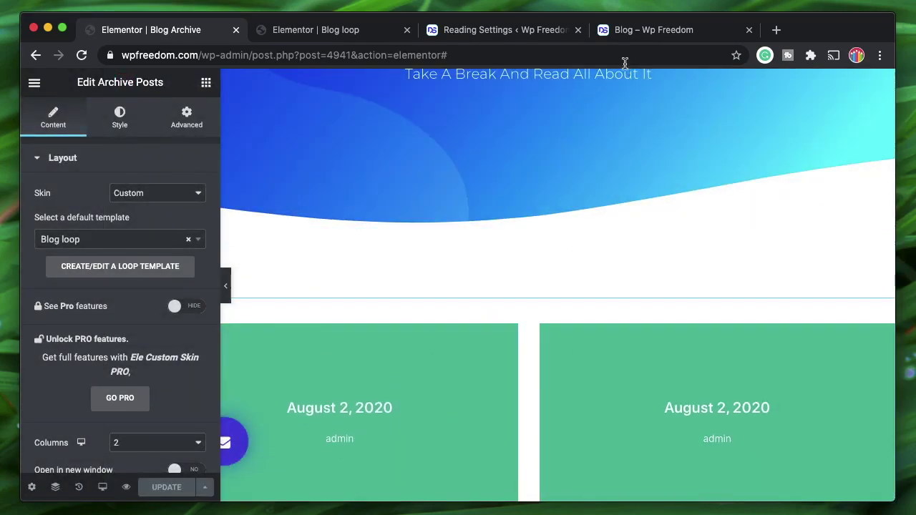
click(641, 30)
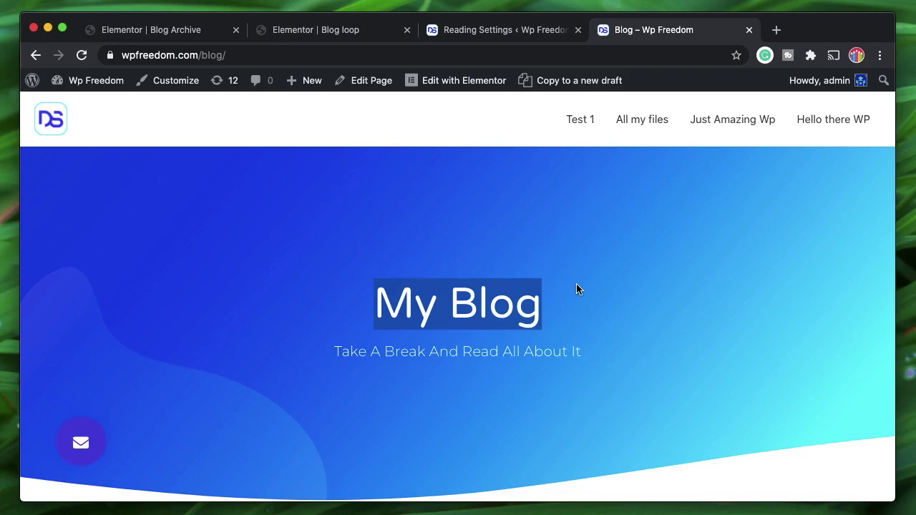
scroll(566, 353, down, 3)
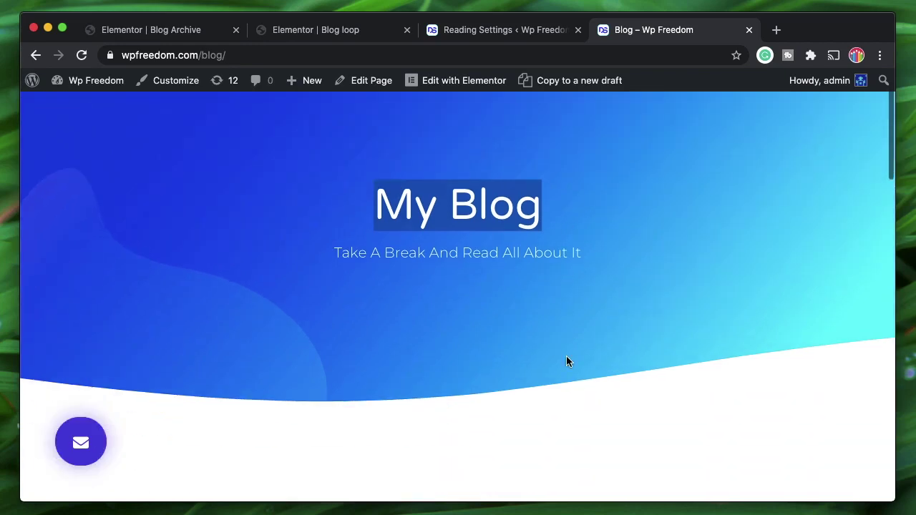
scroll(491, 230, down, 5)
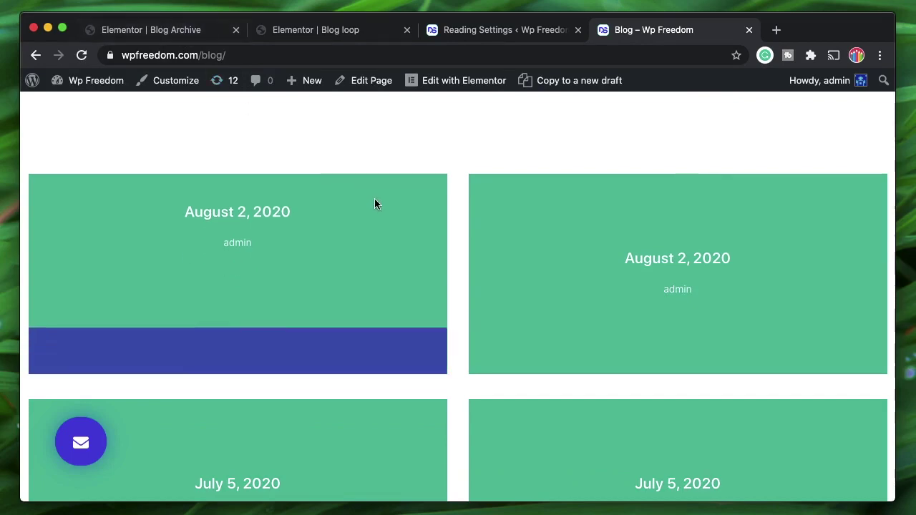
scroll(453, 183, up, 8)
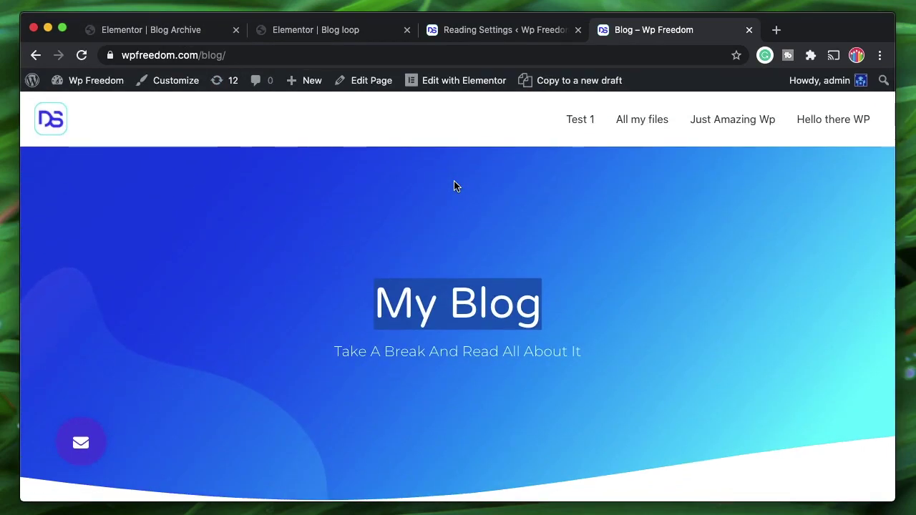
click(615, 242)
triple_click(457, 324)
click(477, 317)
triple_click(478, 318)
click(153, 31)
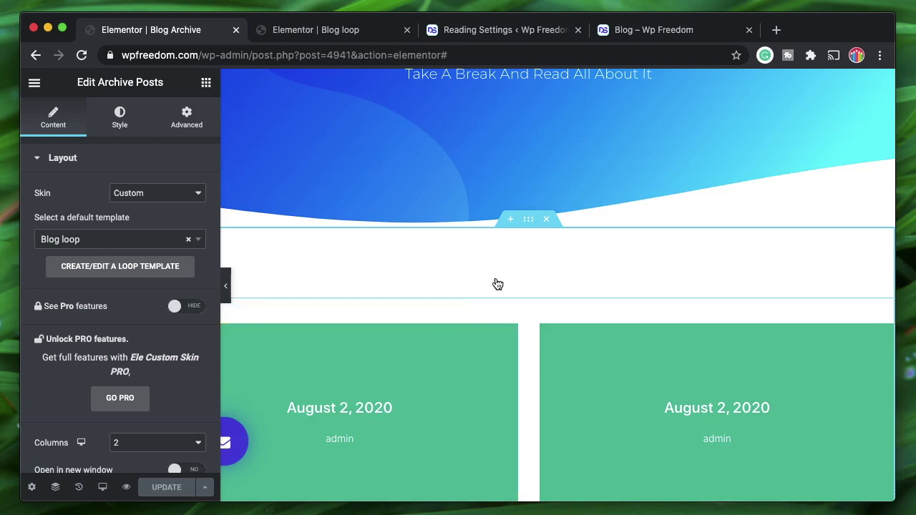
click(648, 32)
triple_click(519, 305)
click(525, 305)
triple_click(525, 305)
click(494, 304)
triple_click(494, 304)
click(494, 302)
triple_click(493, 303)
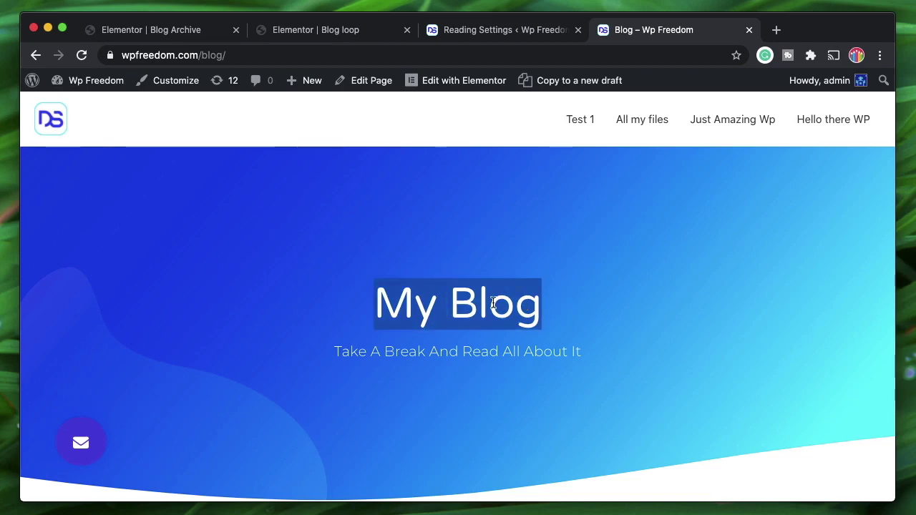
click(587, 260)
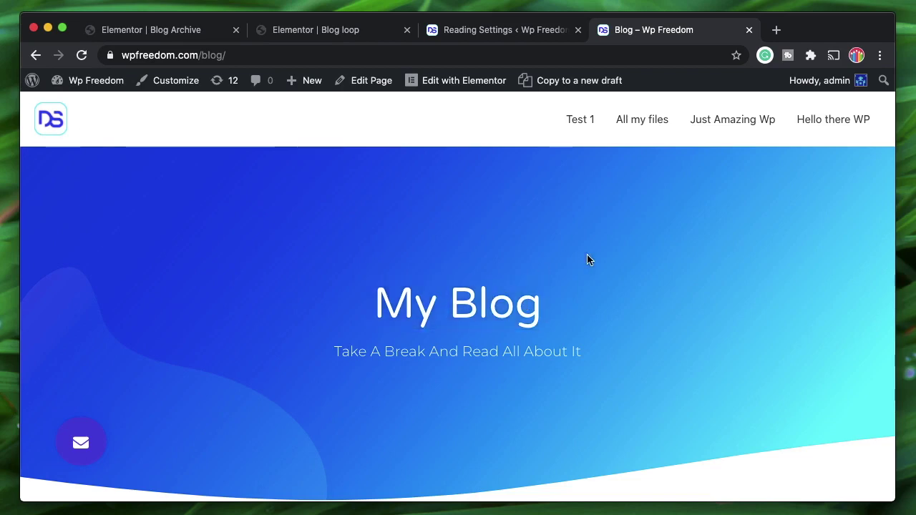
double_click(513, 294)
click(513, 294)
click(165, 34)
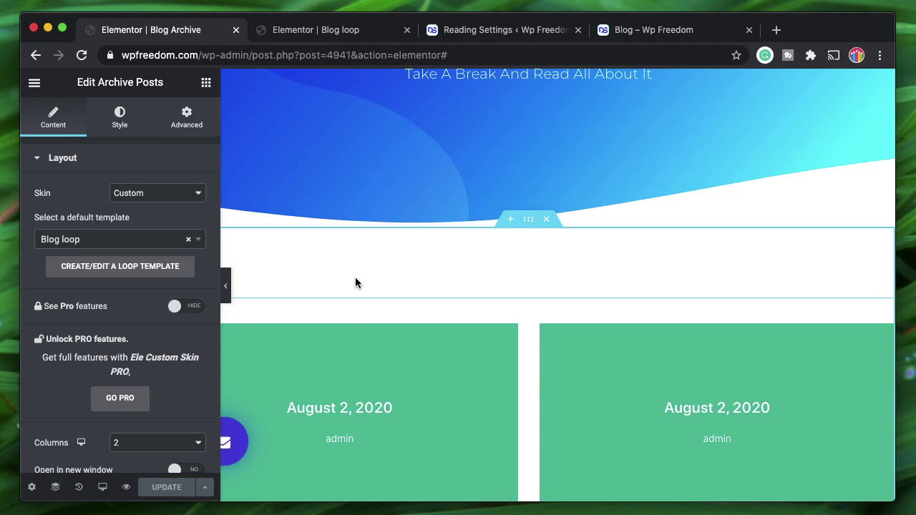
click(651, 31)
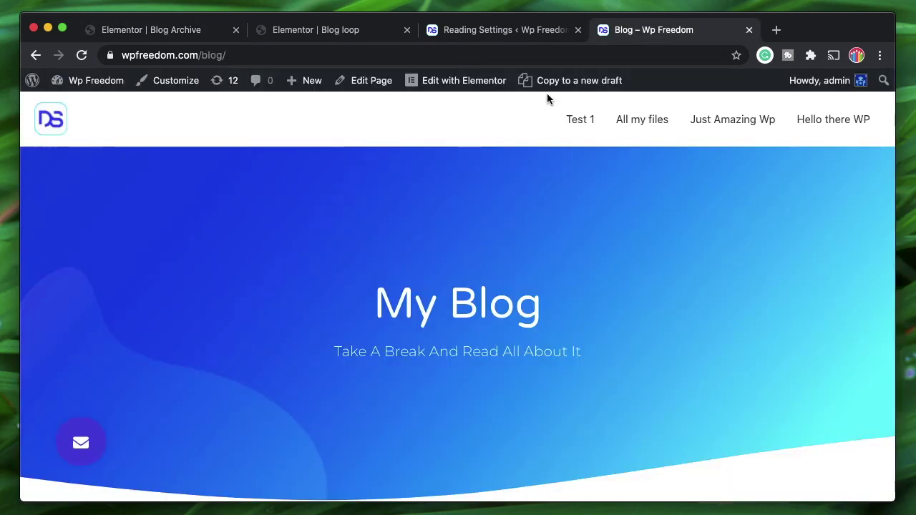
scroll(435, 340, down, 10)
scroll(665, 151, down, 3)
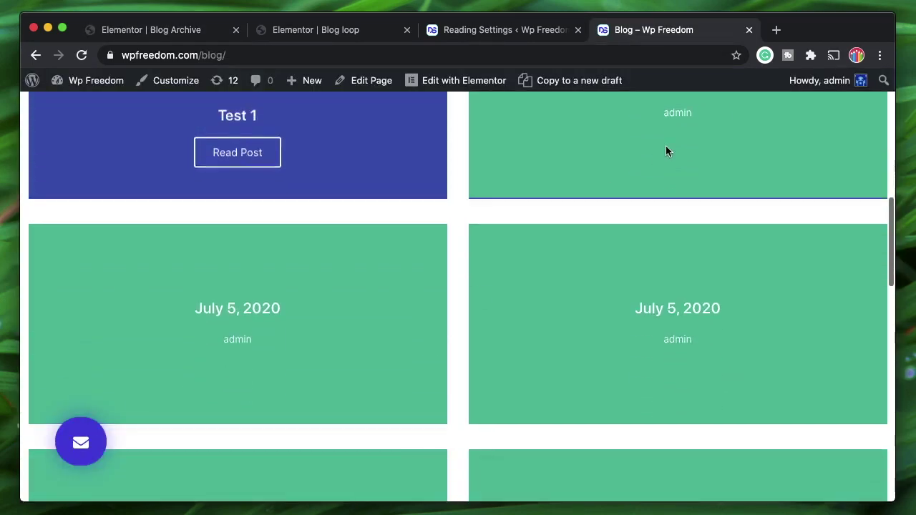
scroll(307, 344, down, 5)
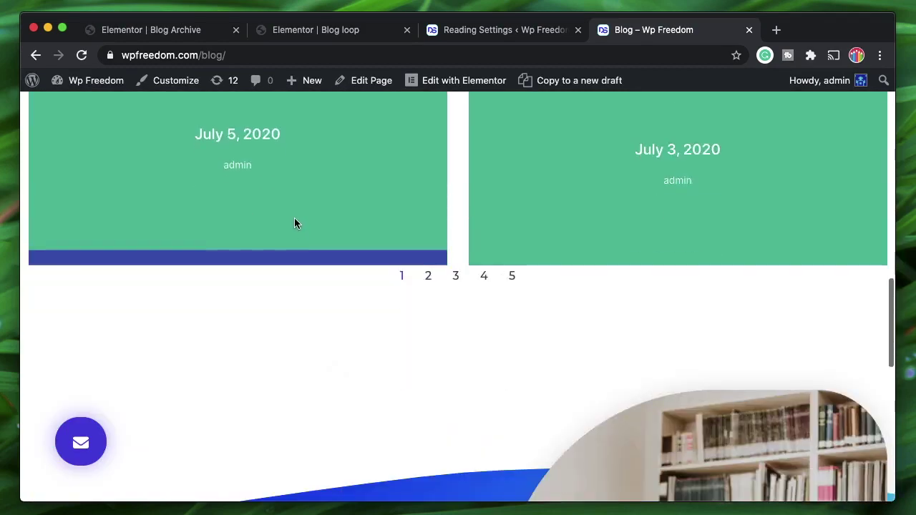
scroll(484, 342, up, 15)
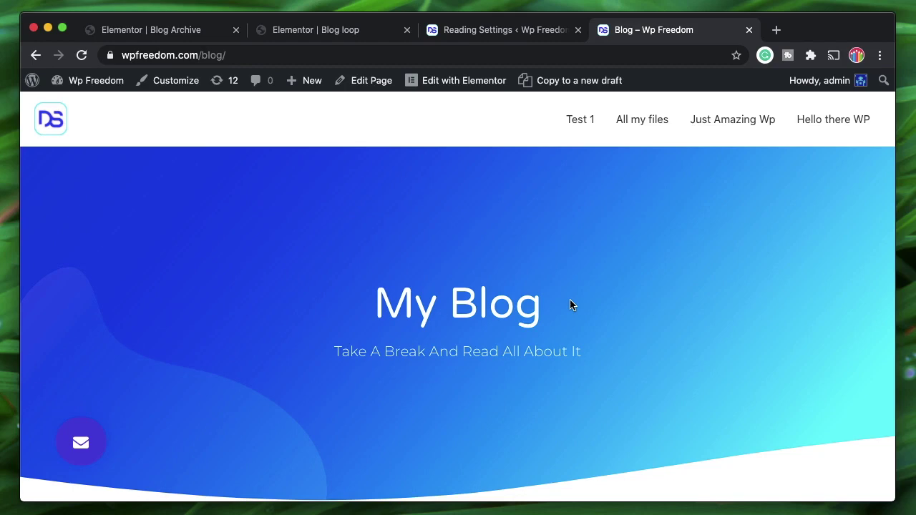
scroll(570, 305, down, 7)
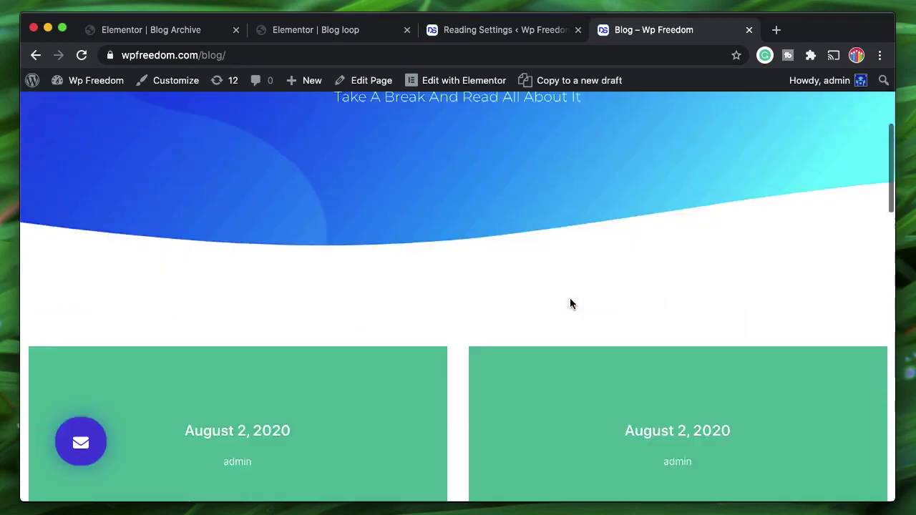
mouse_move(344, 270)
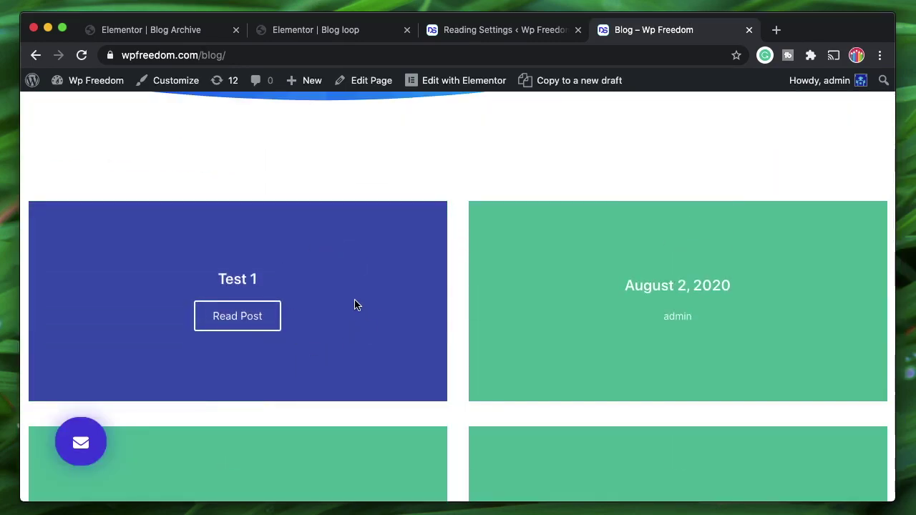
mouse_move(571, 258)
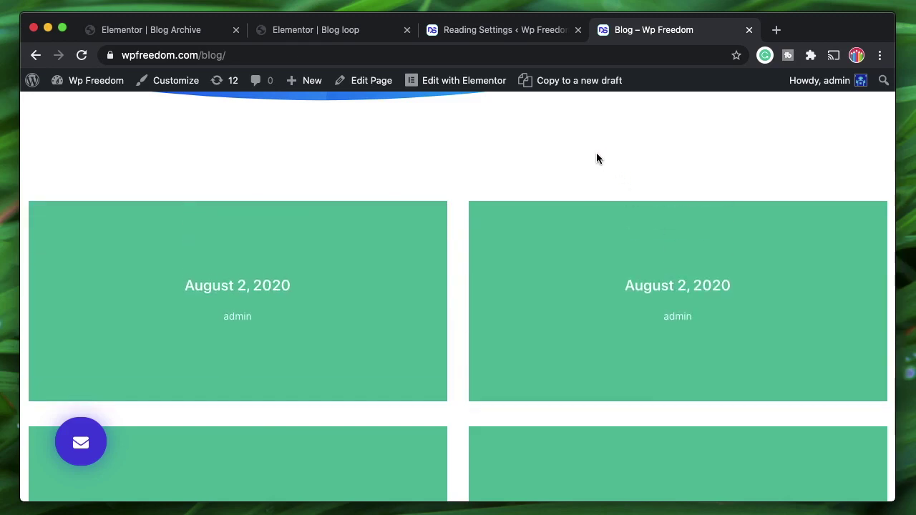
scroll(529, 164, up, 5)
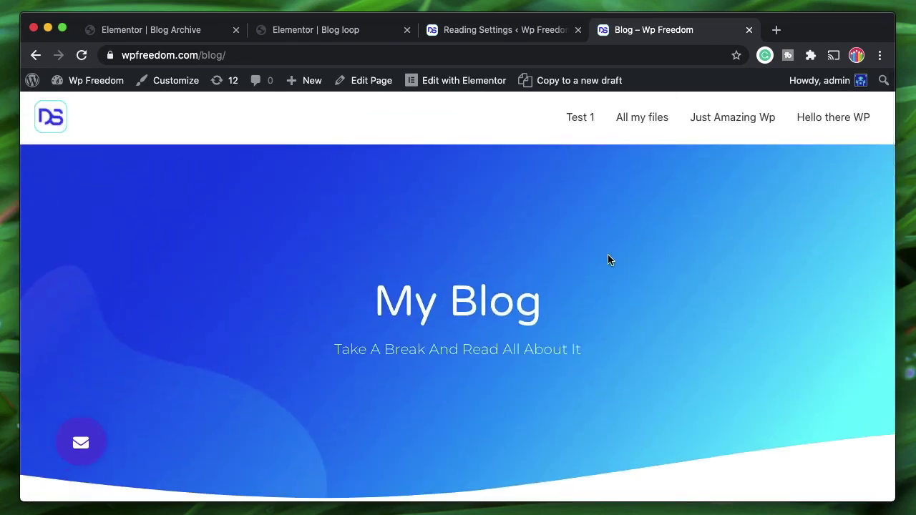